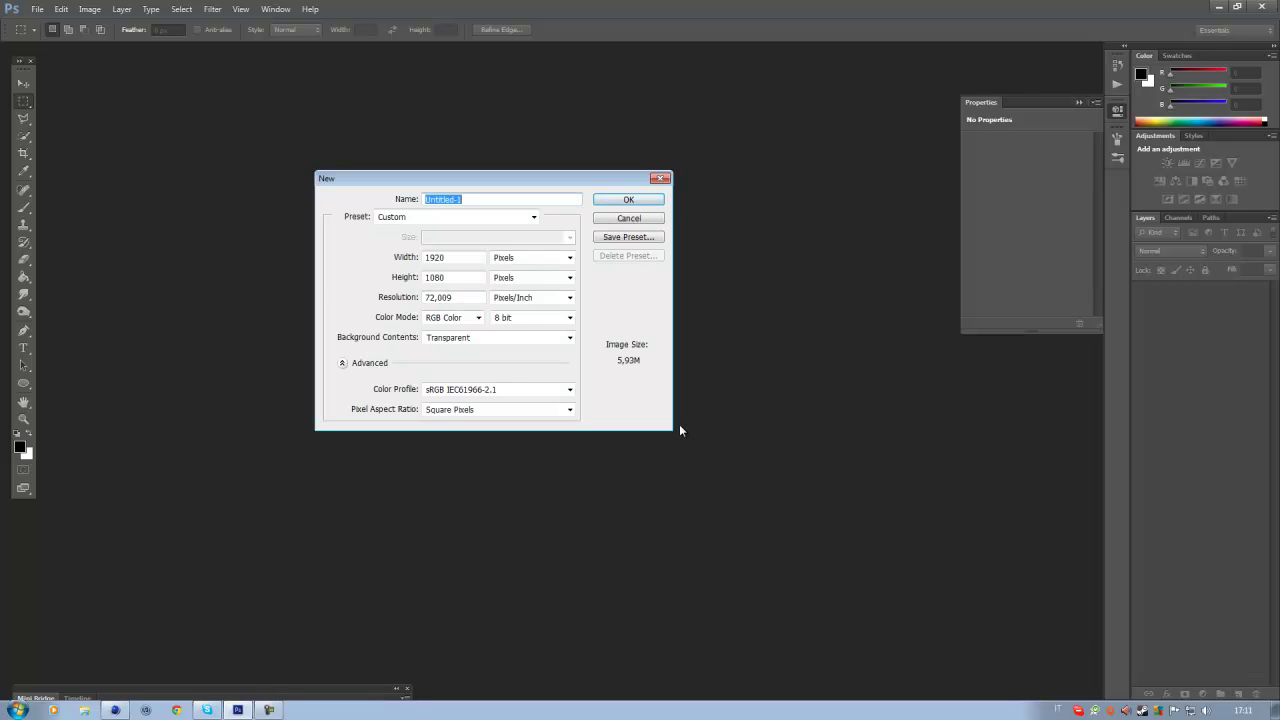
Create a new document 5000 px wide and 3000 px high with a transparent background.
click(450, 260)
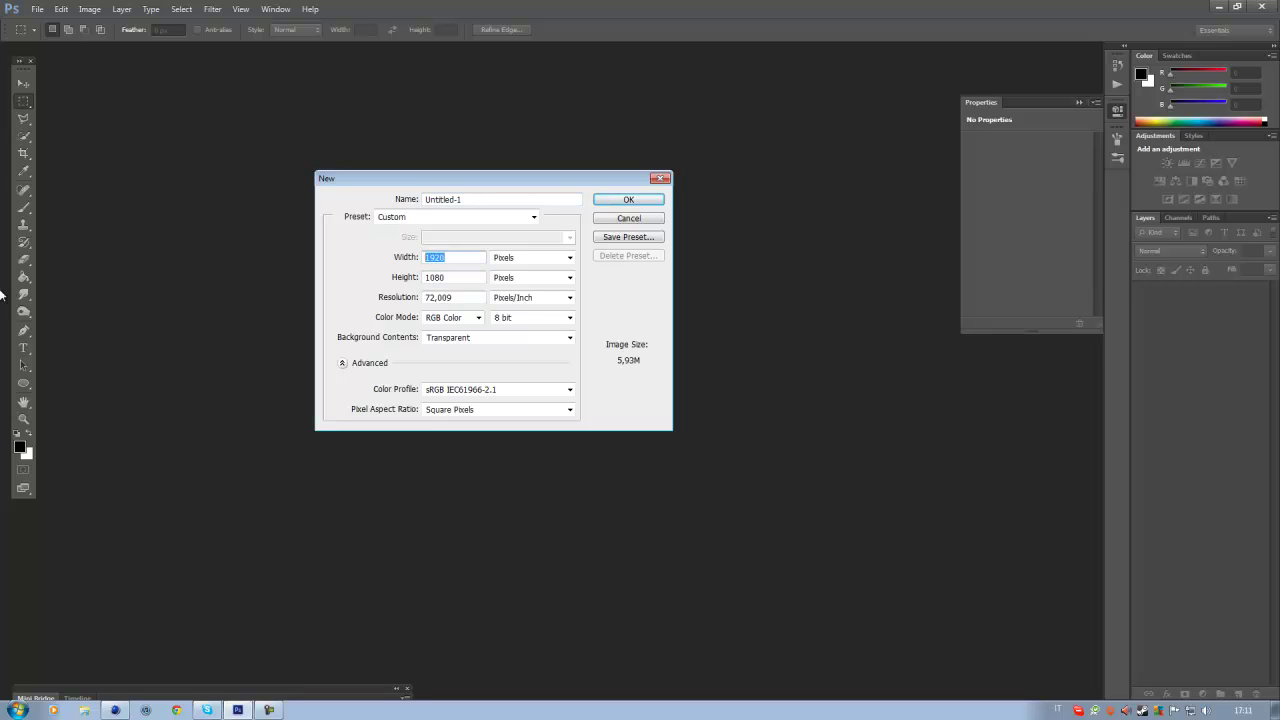
text(50)
key(Tab)
key(Tab)
text(3)
key(Return)
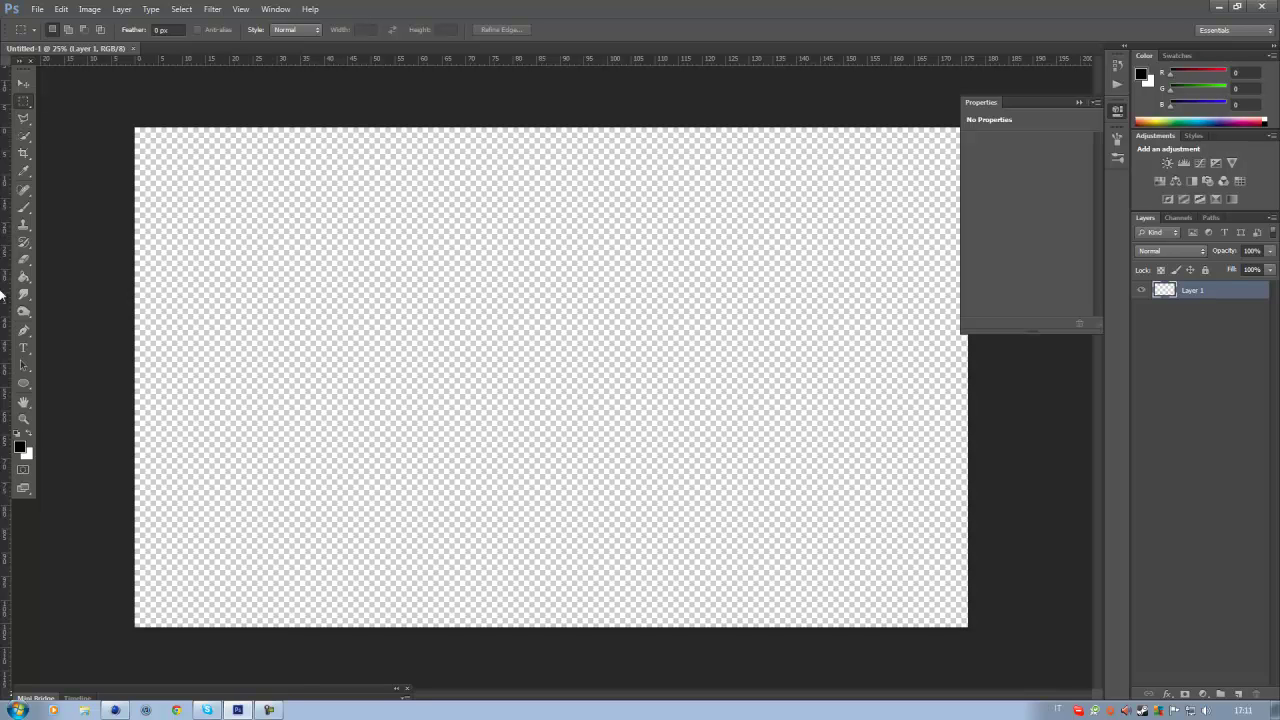
key(super)
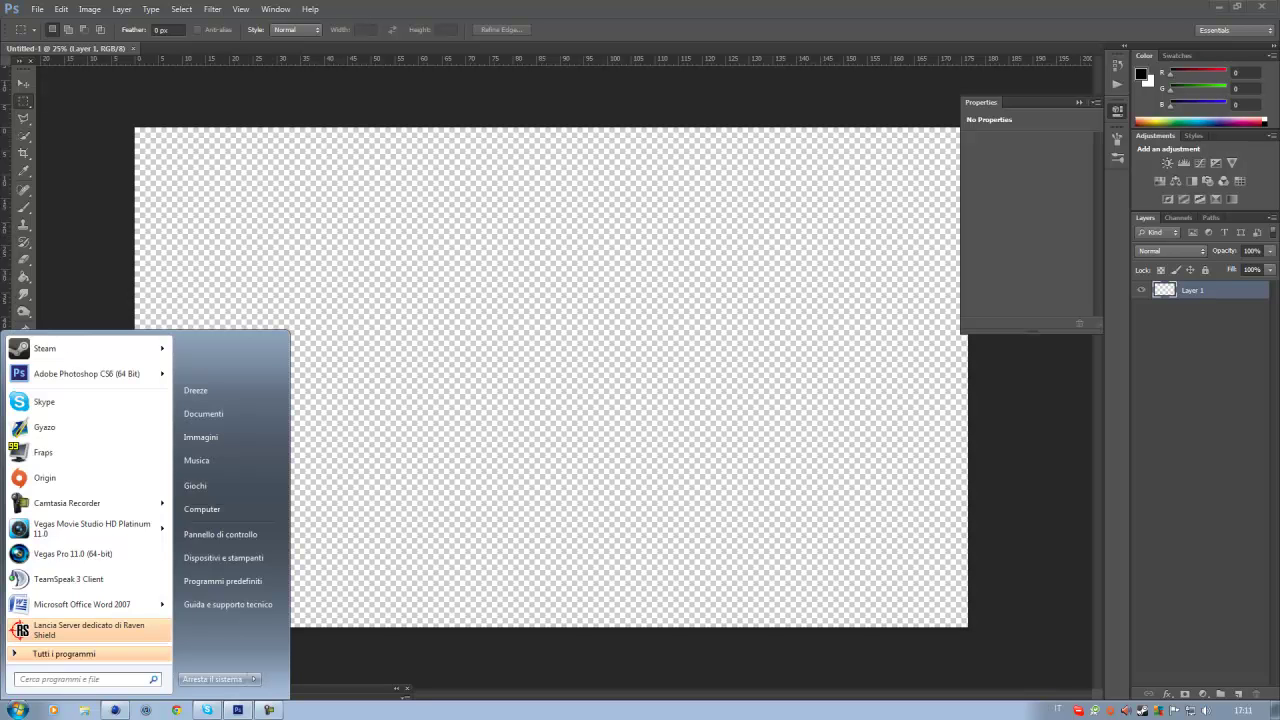
text(machine)
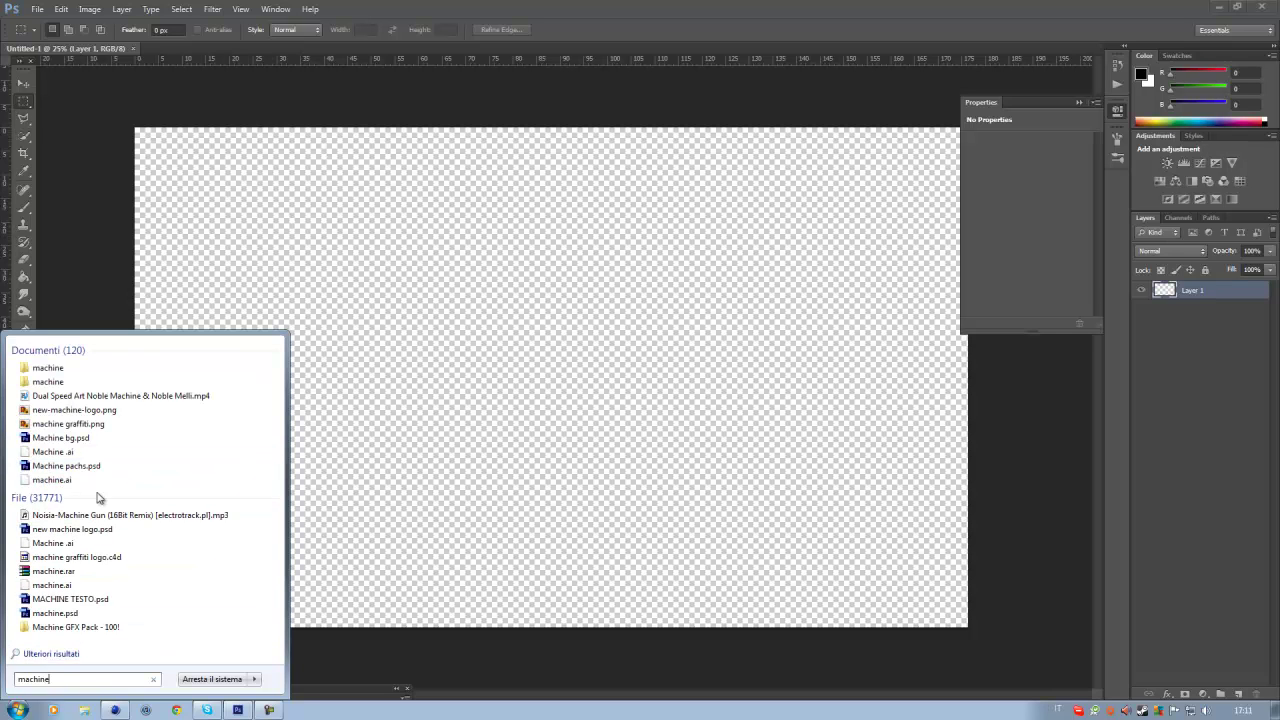
click(100, 529)
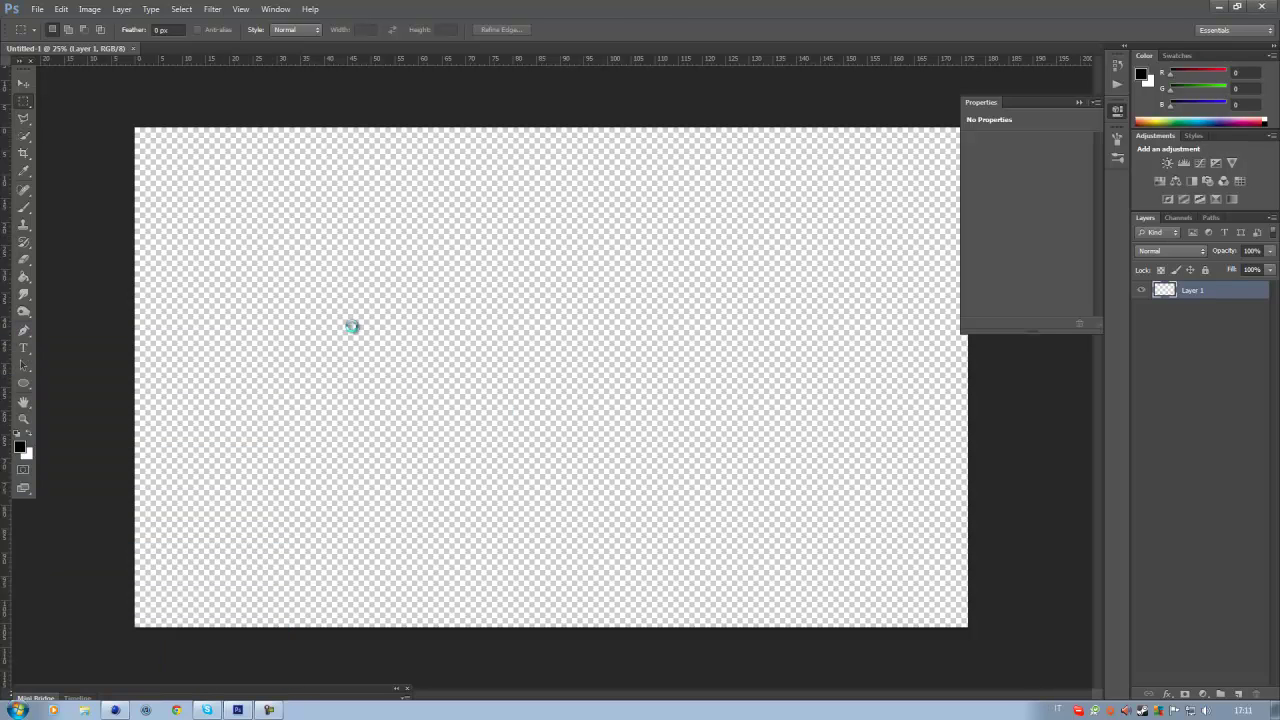
click(23, 83)
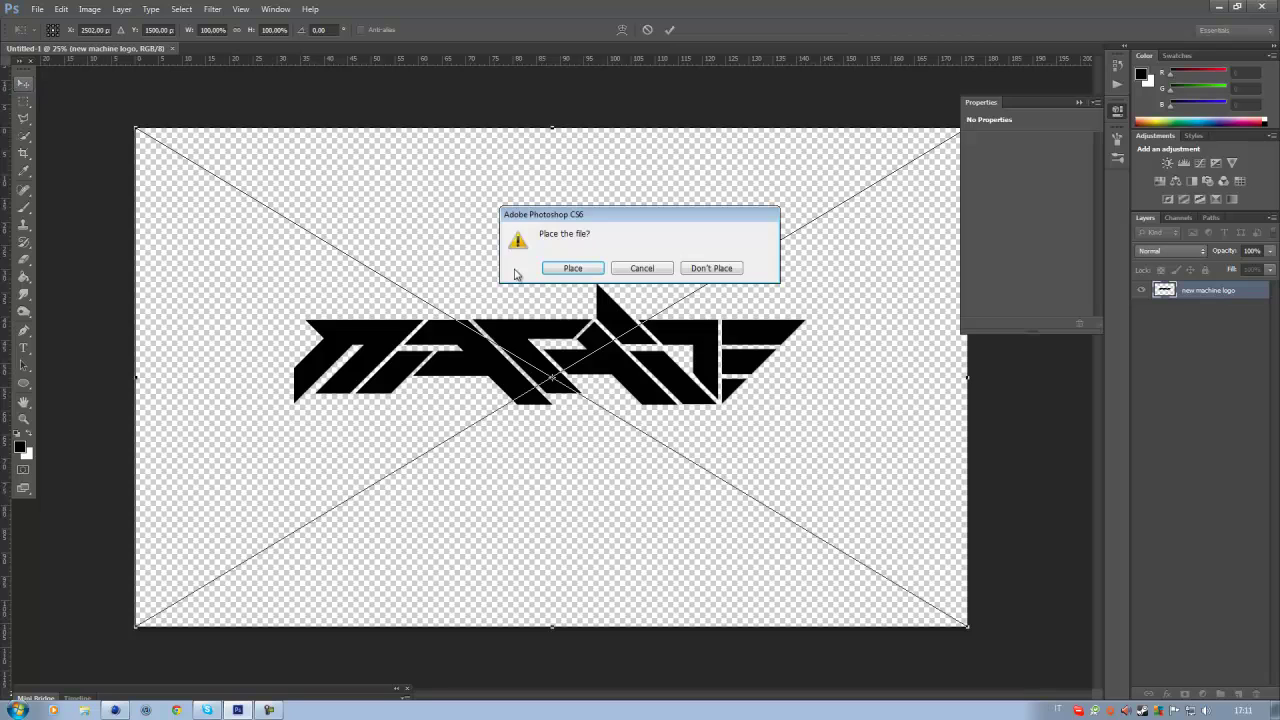
click(588, 271)
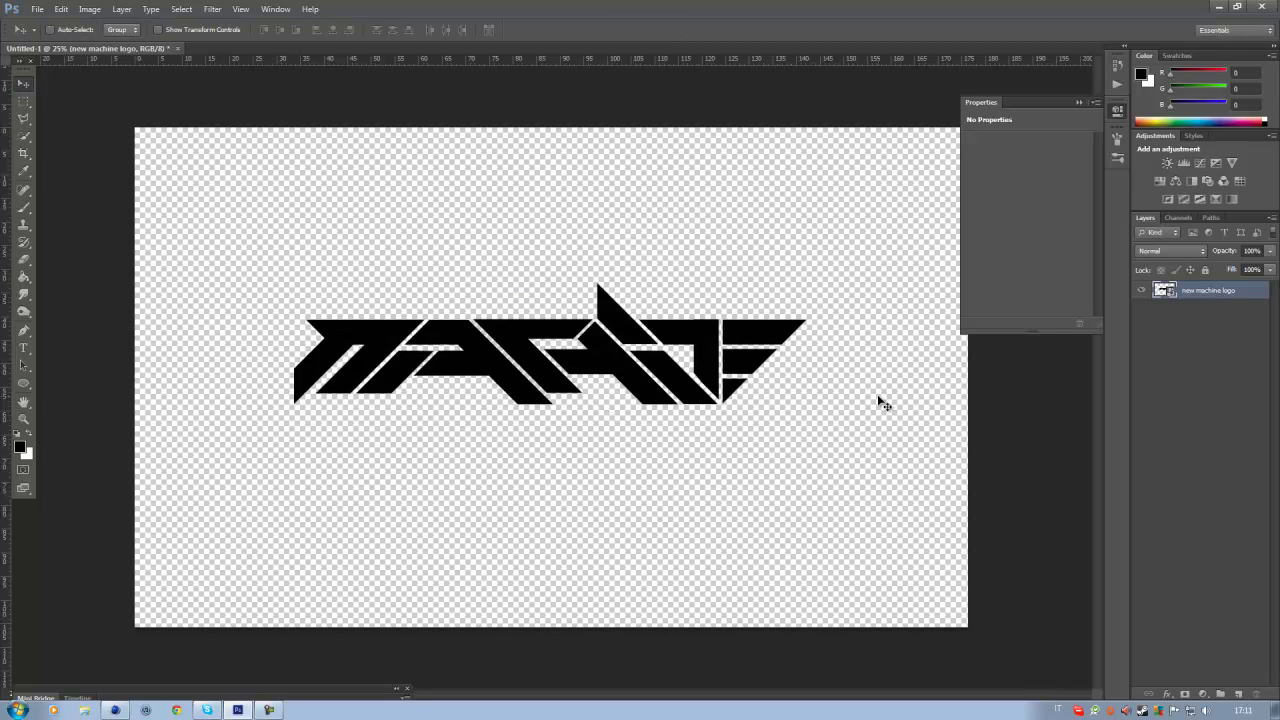
click(1240, 695)
click(1214, 312)
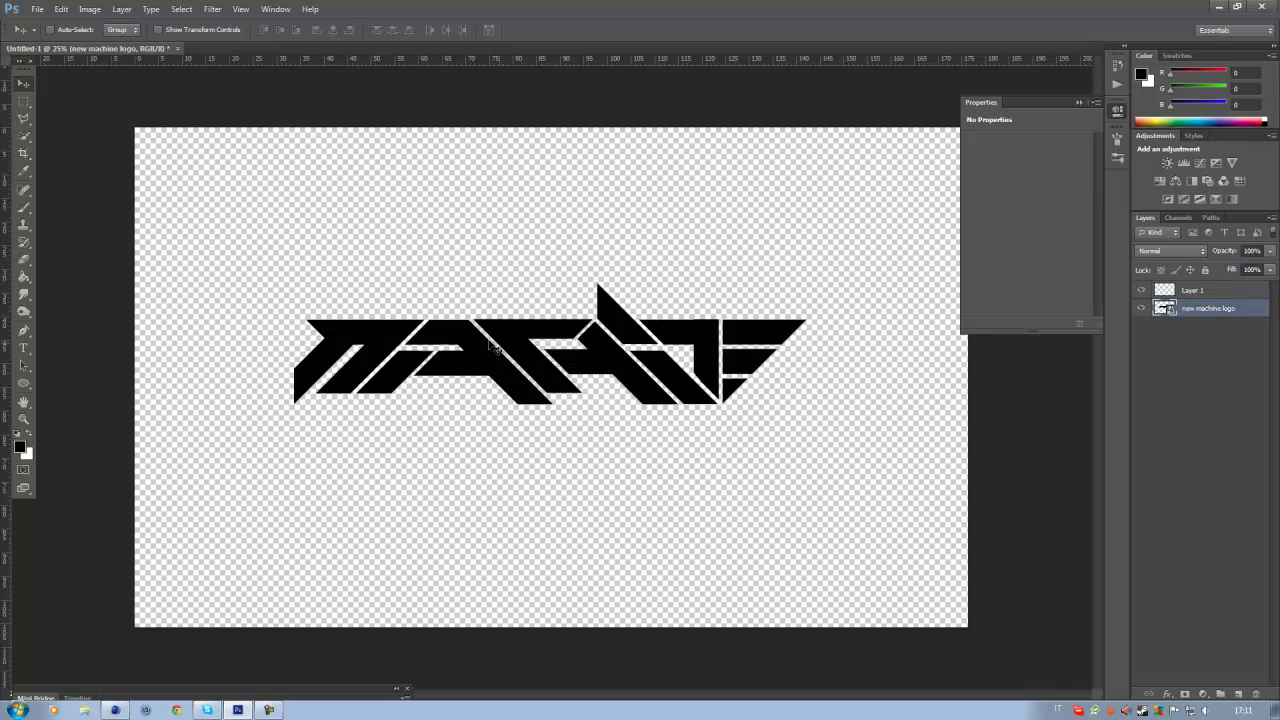
scroll(443, 408, up, 1)
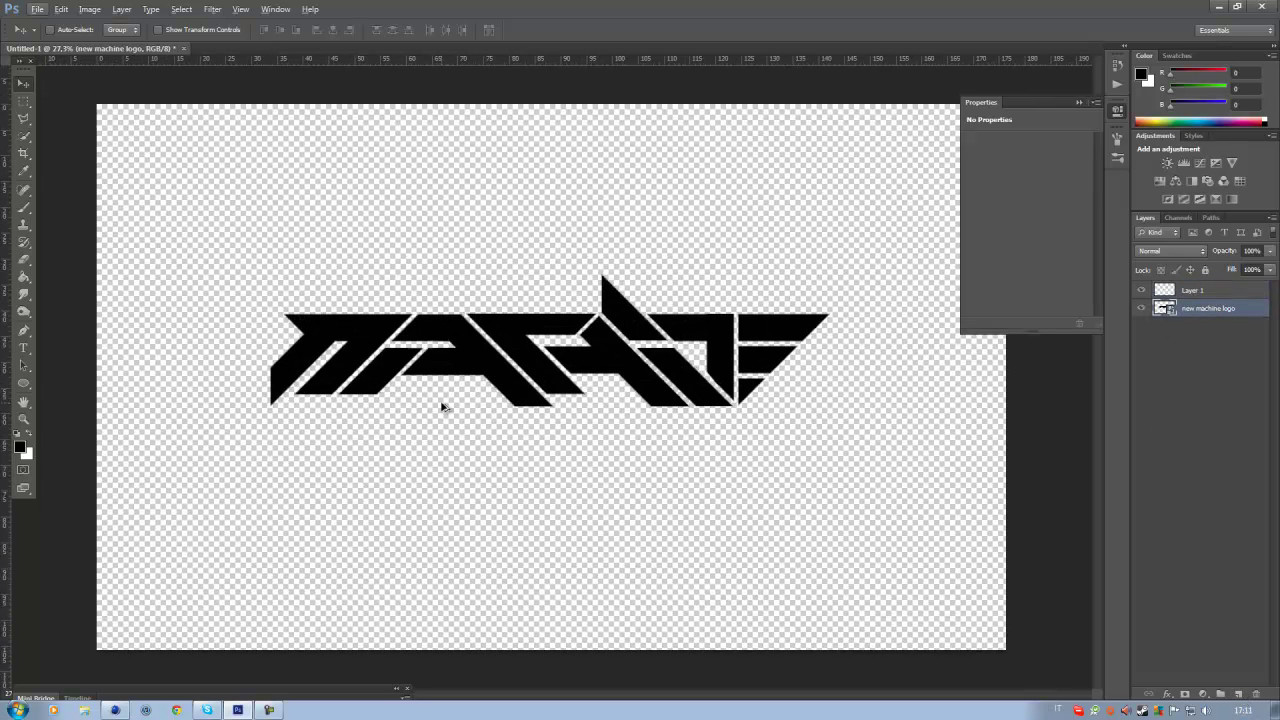
scroll(443, 406, up, 1)
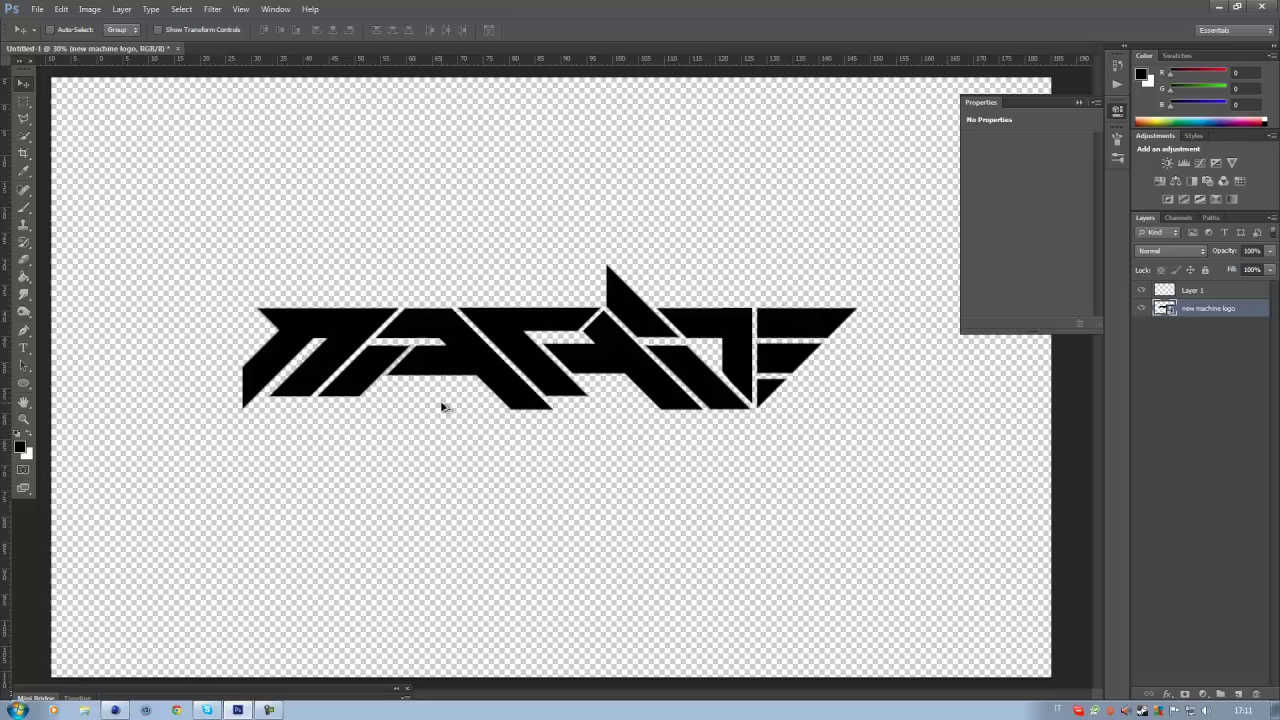
click(1257, 694)
scroll(130, 205, down, 6)
scroll(474, 86, up, 5)
Drag two horizontal guides from the top ruler across the canvas.
drag(542, 58, 480, 60)
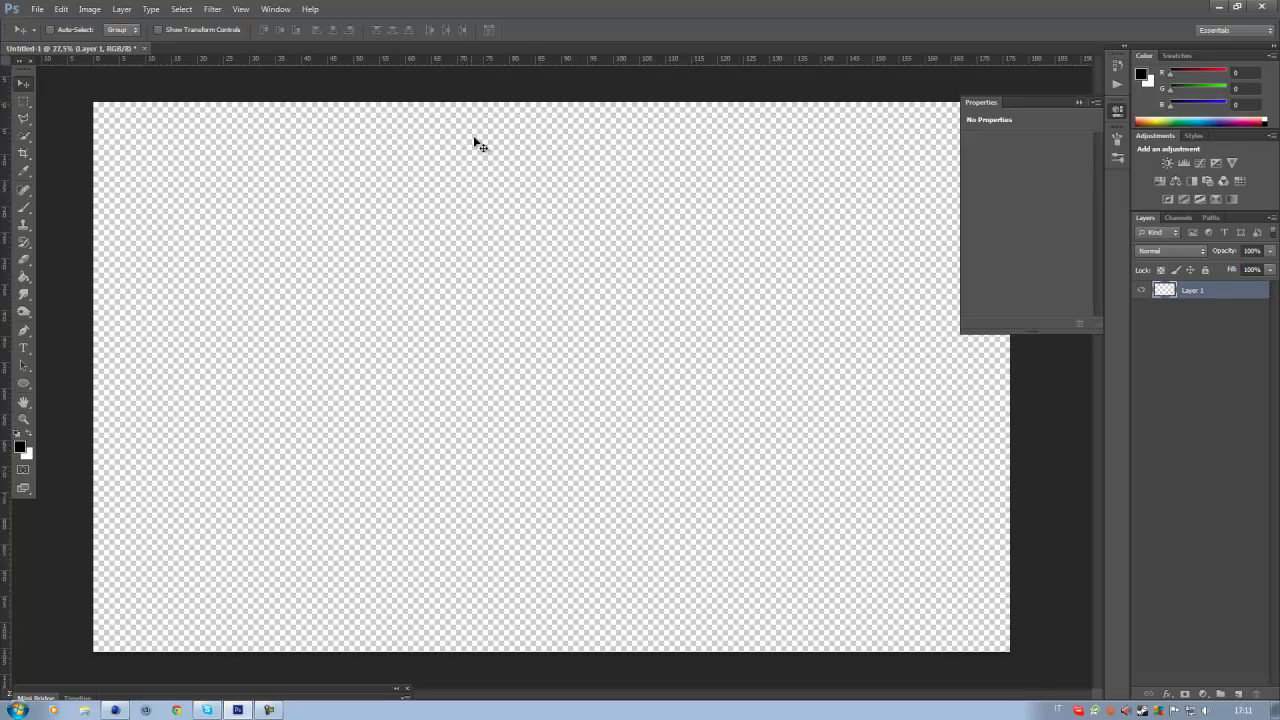
drag(590, 61, 605, 290)
drag(649, 58, 641, 377)
Draw a tall, thin rectangle path on the canvas's left side with the Rectangle Tool.
click(25, 385)
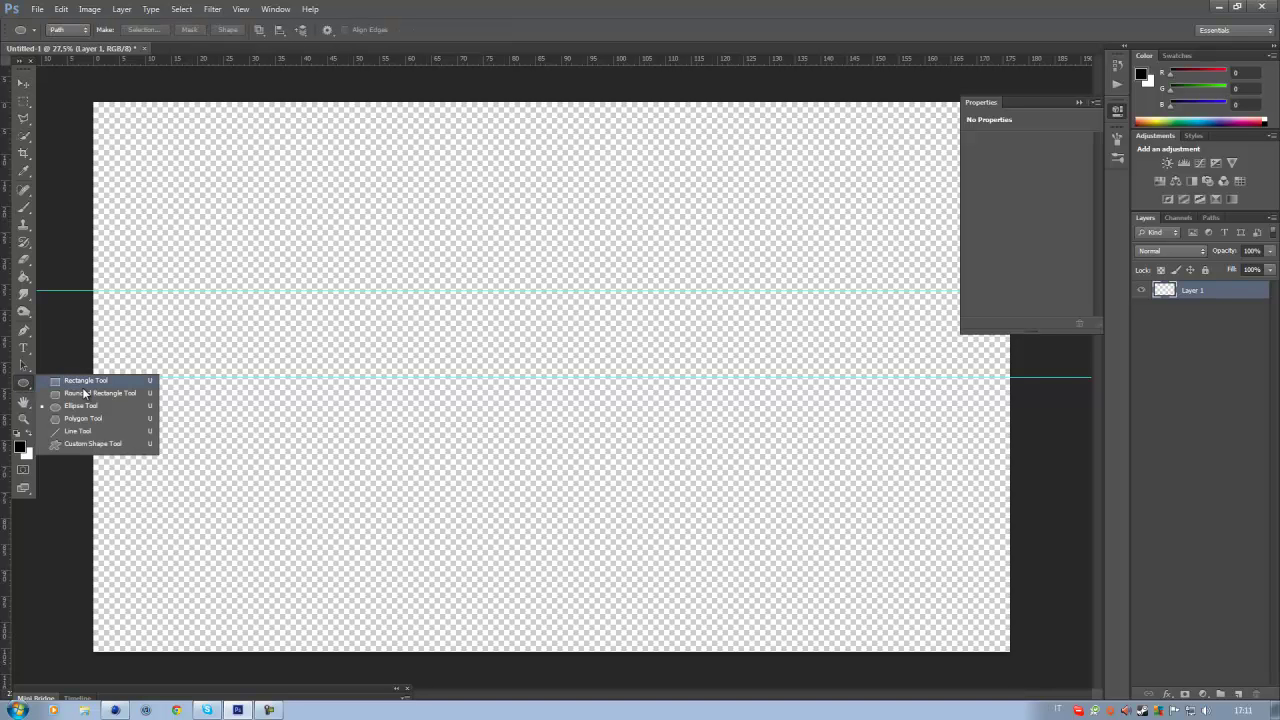
click(84, 384)
drag(202, 262, 235, 511)
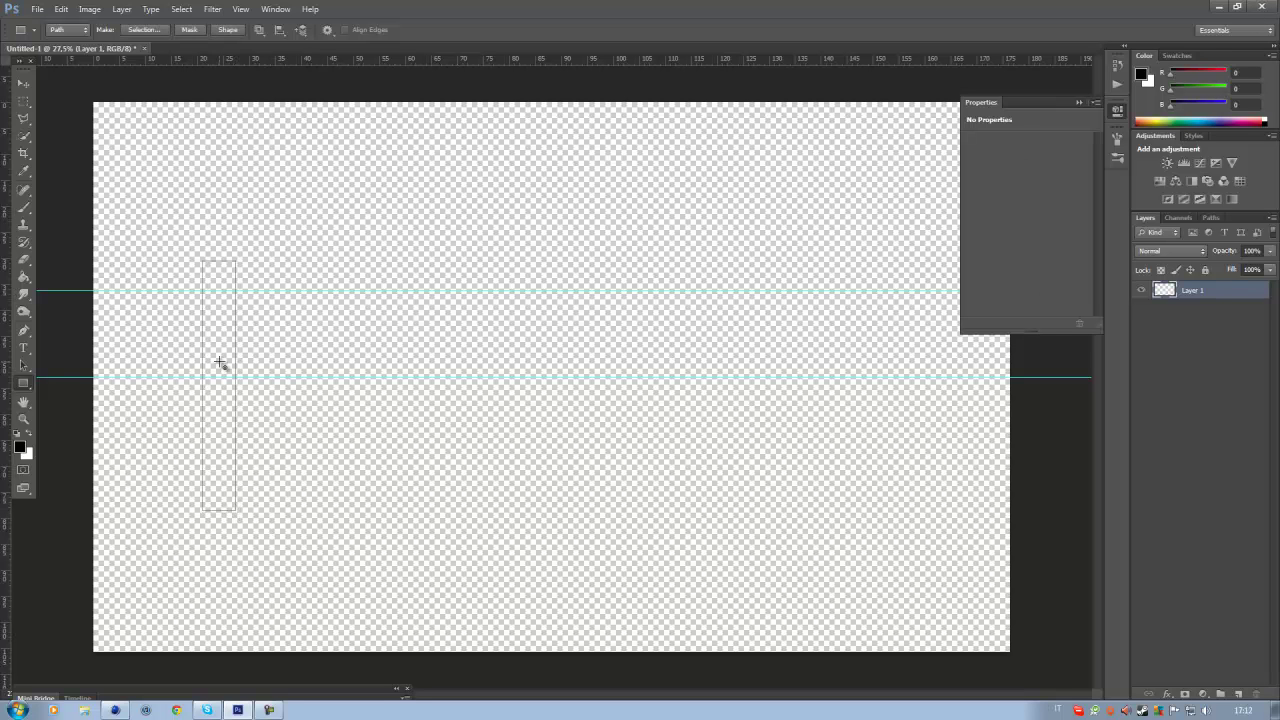
Fill the rectangle path with black, then delete the leftover path outline.
right_click(272, 352)
click(329, 412)
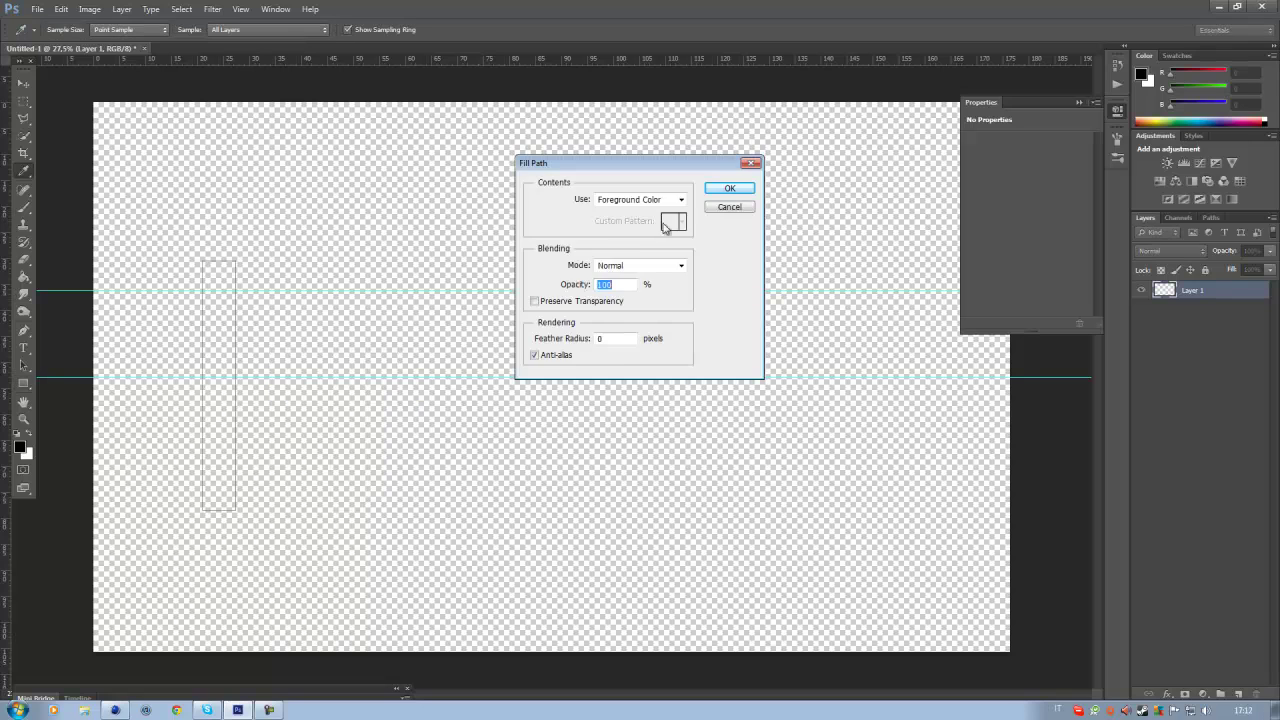
click(730, 188)
right_click(462, 182)
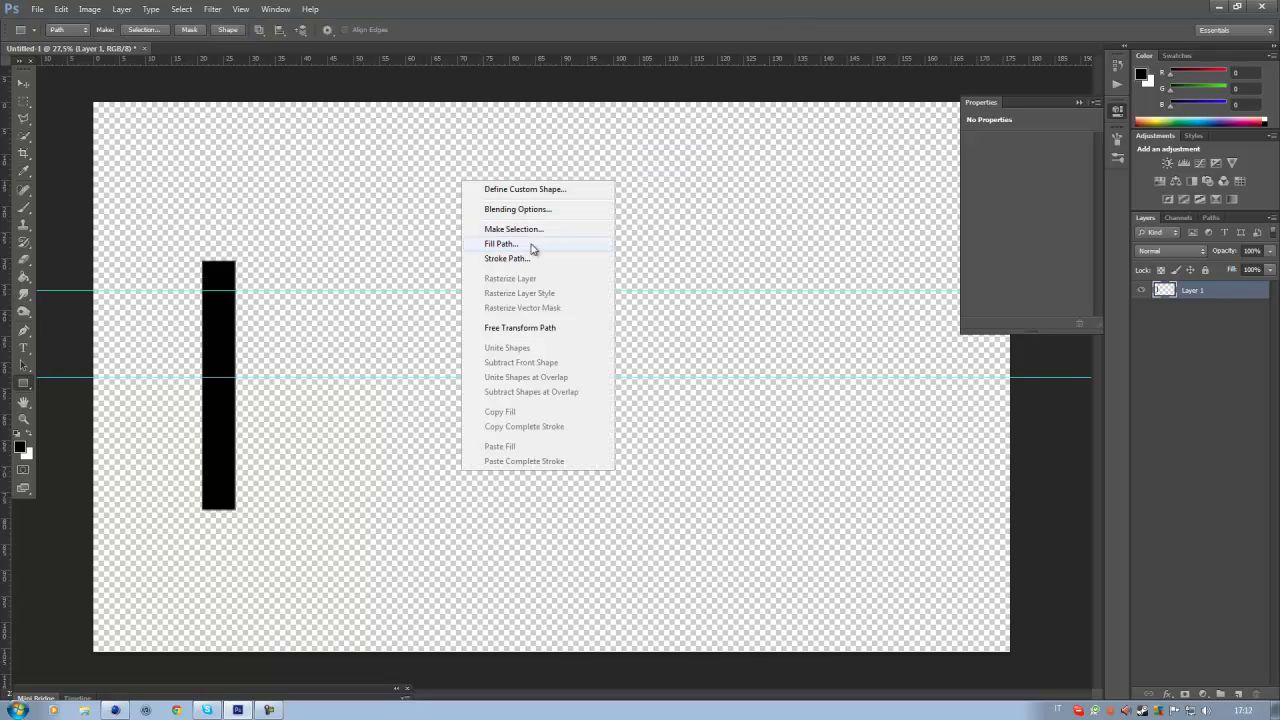
key(Escape)
click(24, 330)
right_click(458, 196)
click(486, 218)
Shift the black bar, duplicate it with Ctrl+J, and rotate the copy 45°.
click(33, 82)
drag(226, 246, 448, 246)
key(ctrl+j)
key(ctrl+t)
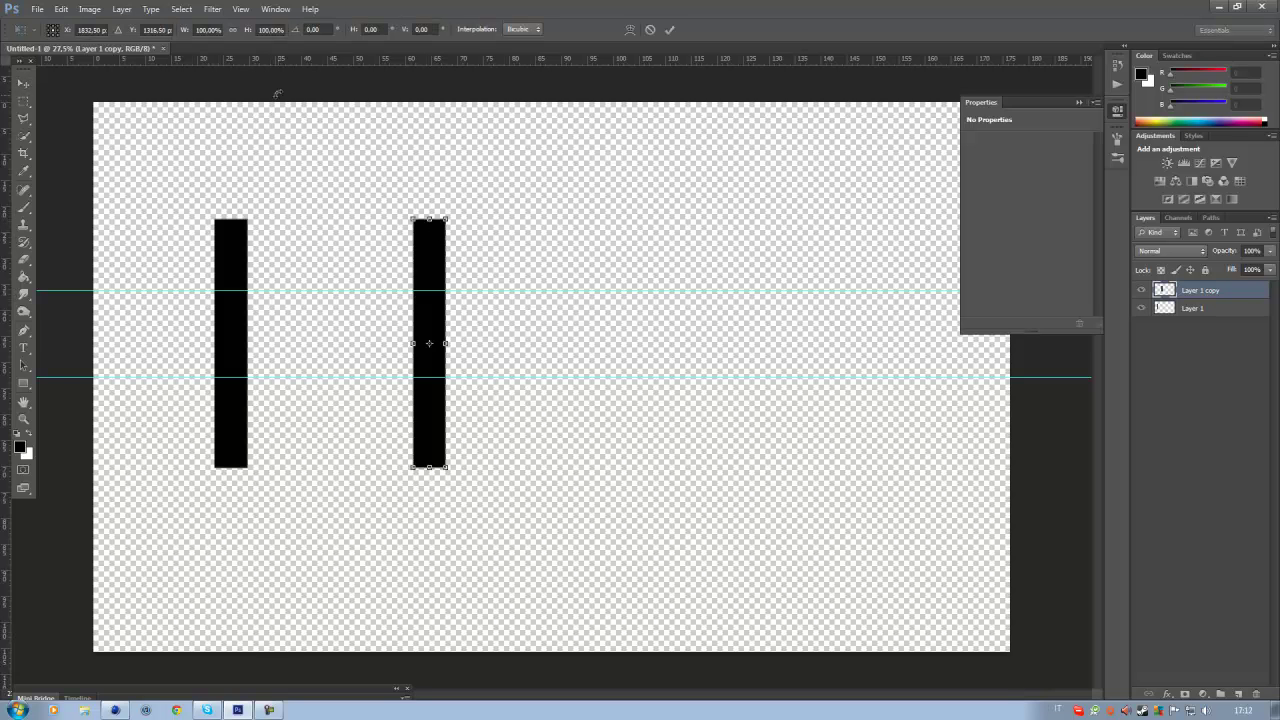
click(329, 29)
text(45)
key(Return)
Commit the rotation and move both the diagonal and vertical bars up past the canvas top.
click(24, 82)
click(557, 268)
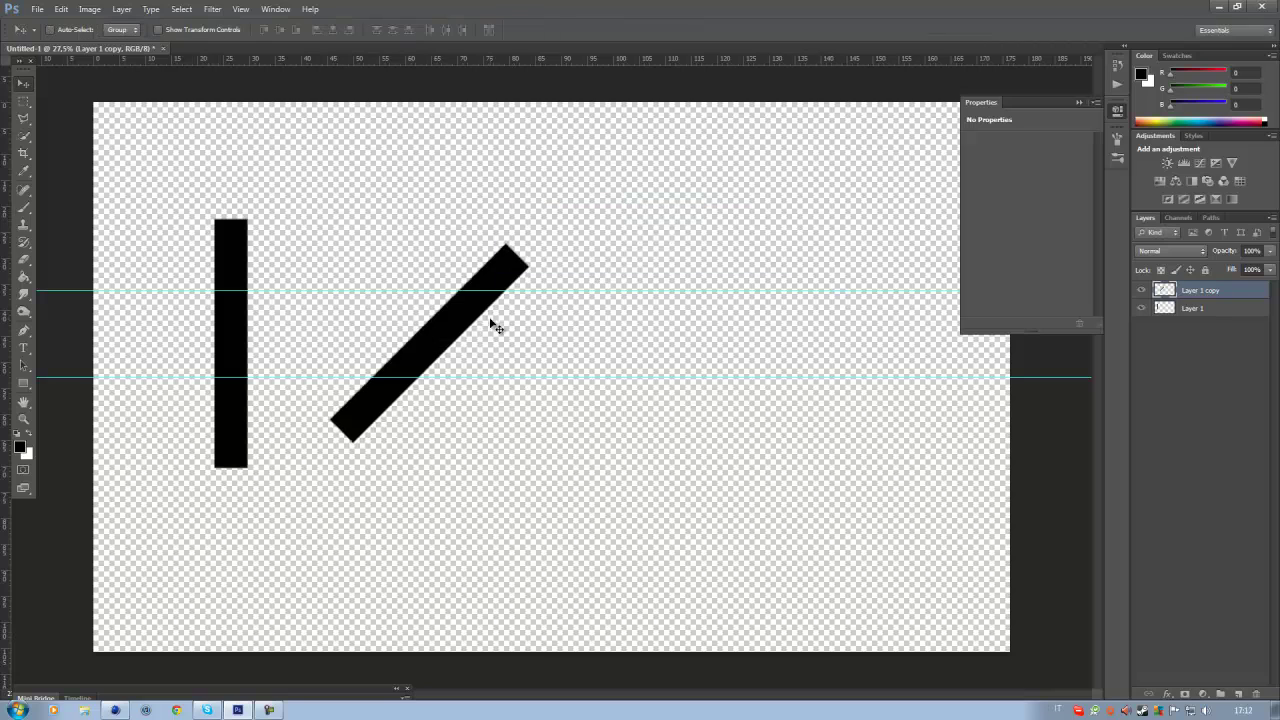
drag(493, 326, 445, 150)
click(1207, 308)
drag(330, 390, 292, 155)
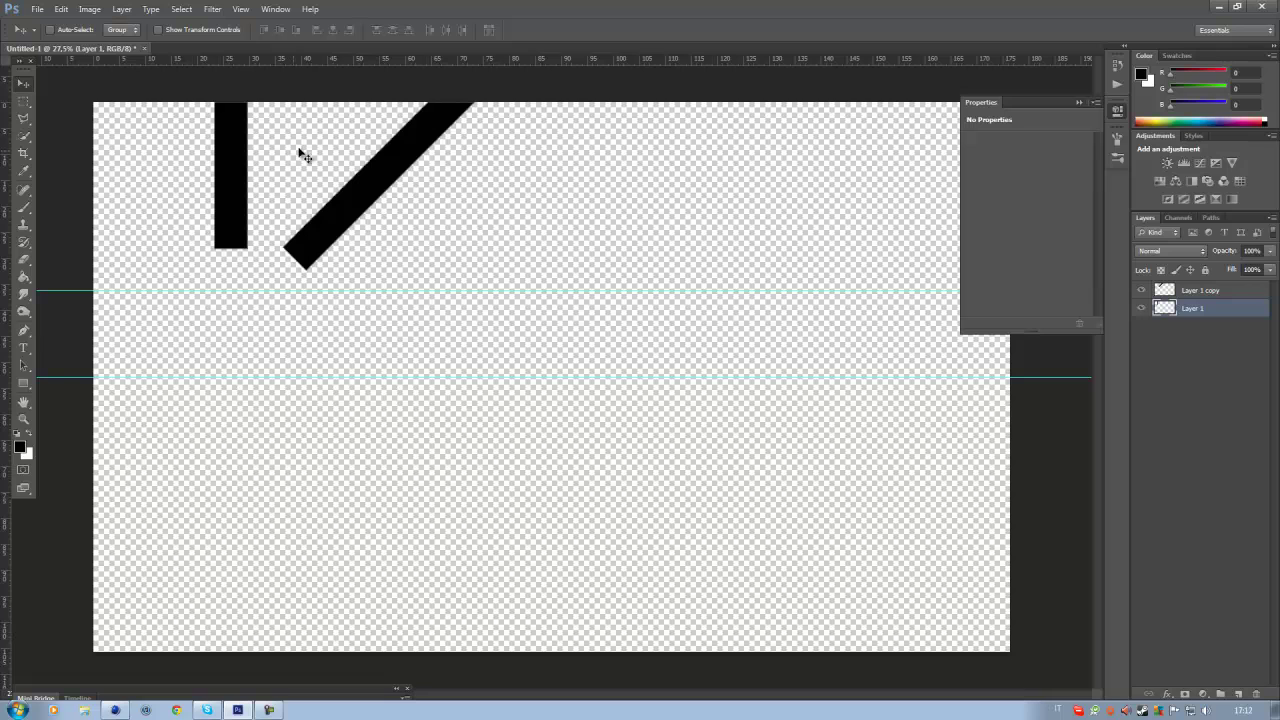
Duplicate the diagonal bar and place the copy below the original.
key(ctrl+j)
drag(440, 172, 400, 334)
scroll(385, 320, up, 2)
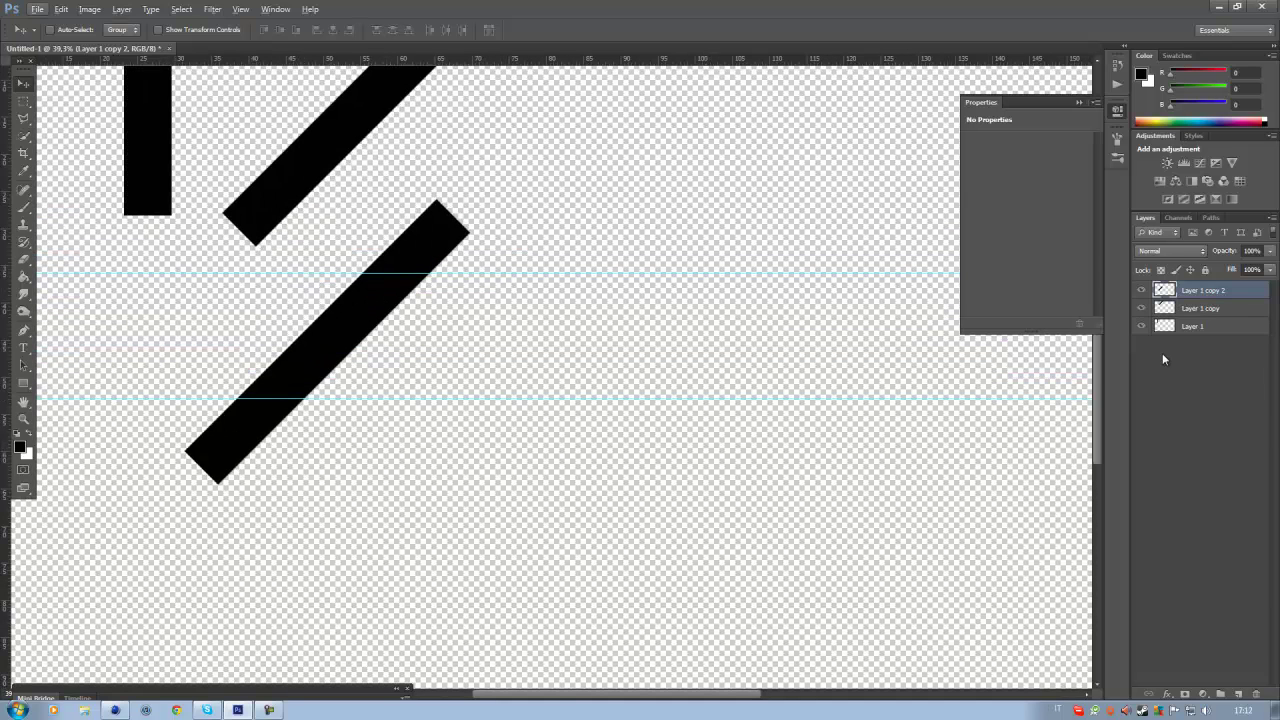
Duplicate the vertical bar, rotate the copy 90° to horizontal, and position it top right.
click(1248, 327)
key(ctrl+j)
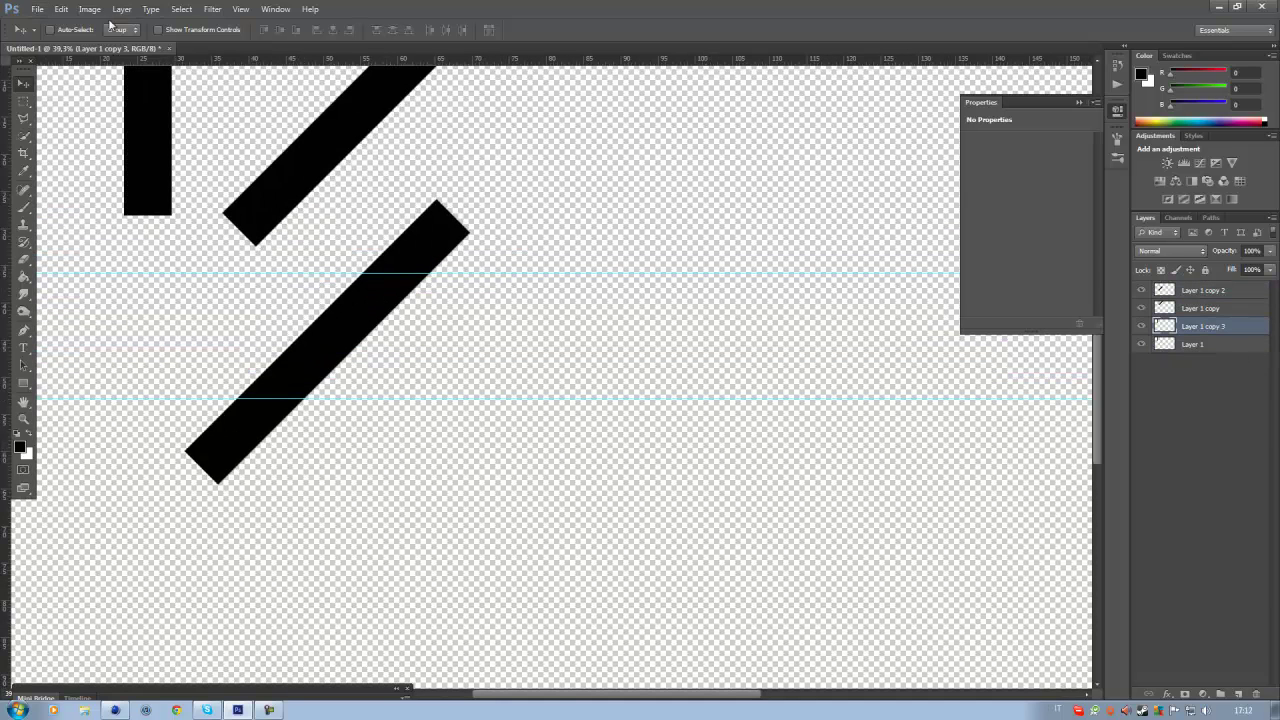
click(61, 9)
mouse_move(150, 269)
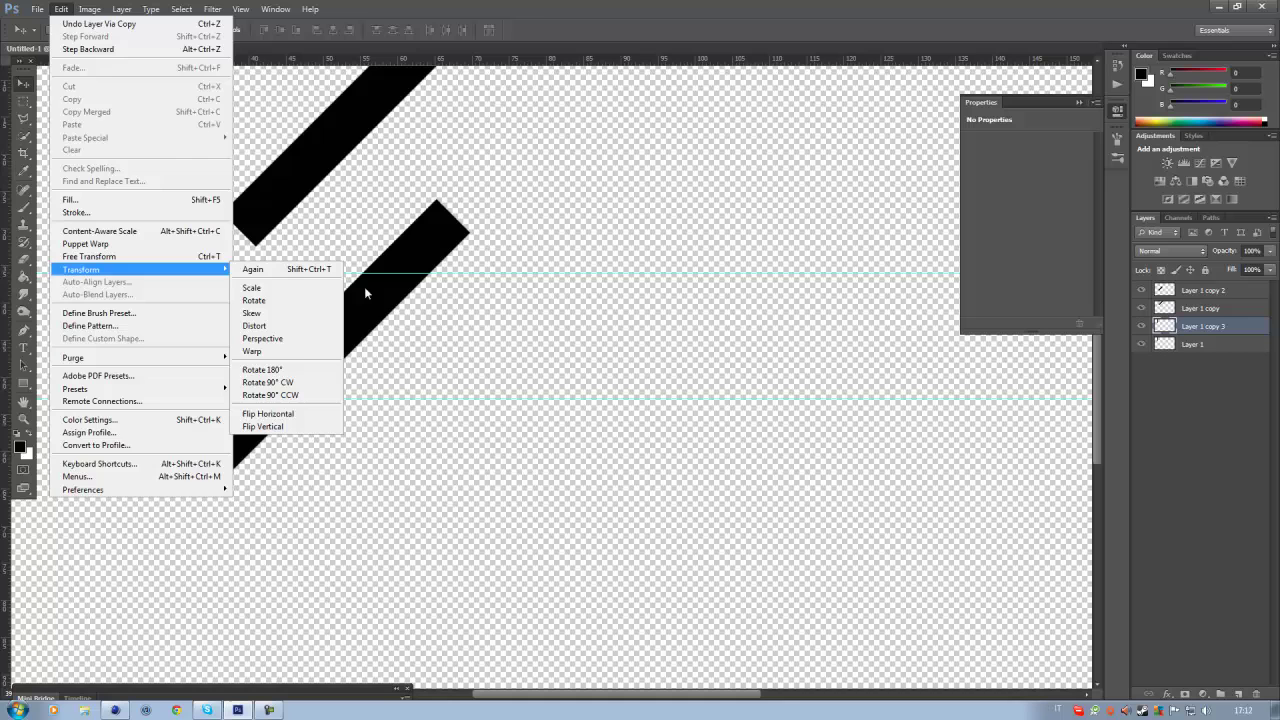
click(282, 370)
drag(274, 223, 666, 229)
key(ctrl+0)
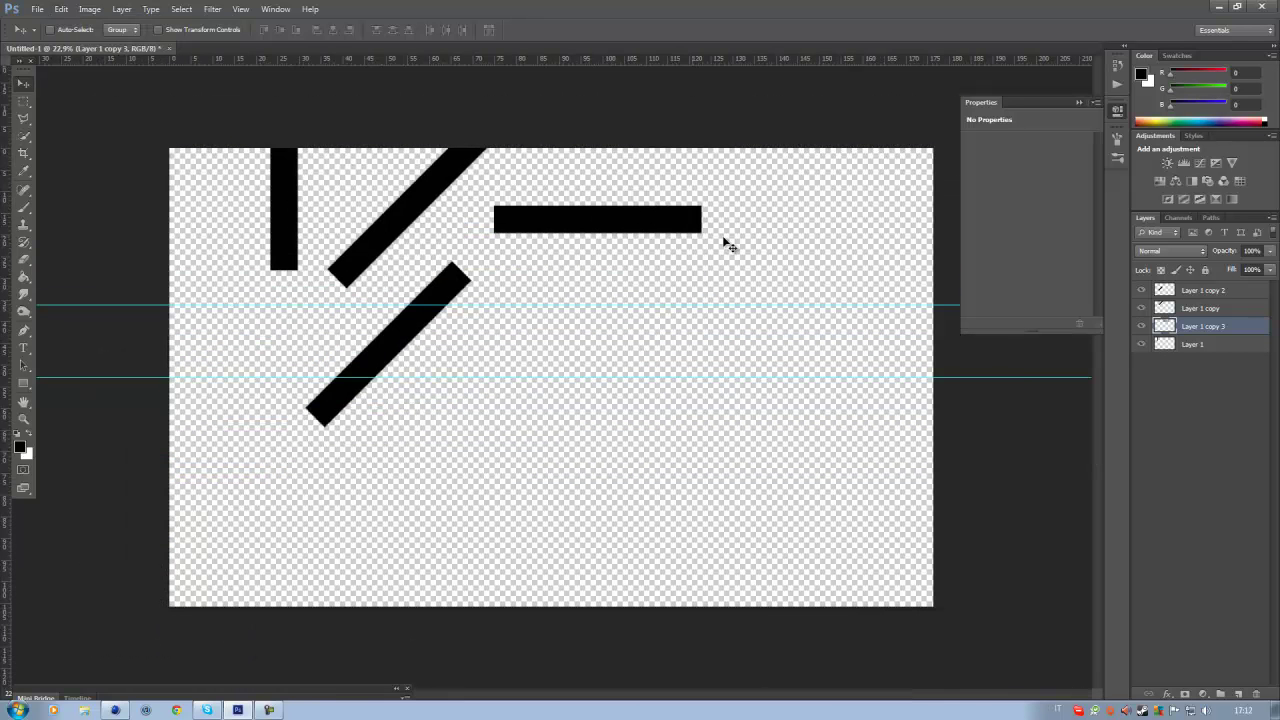
drag(828, 232, 864, 219)
drag(695, 226, 467, 333)
Duplicate the horizontal bar and nudge the lower copy slightly left.
key(ctrl+j)
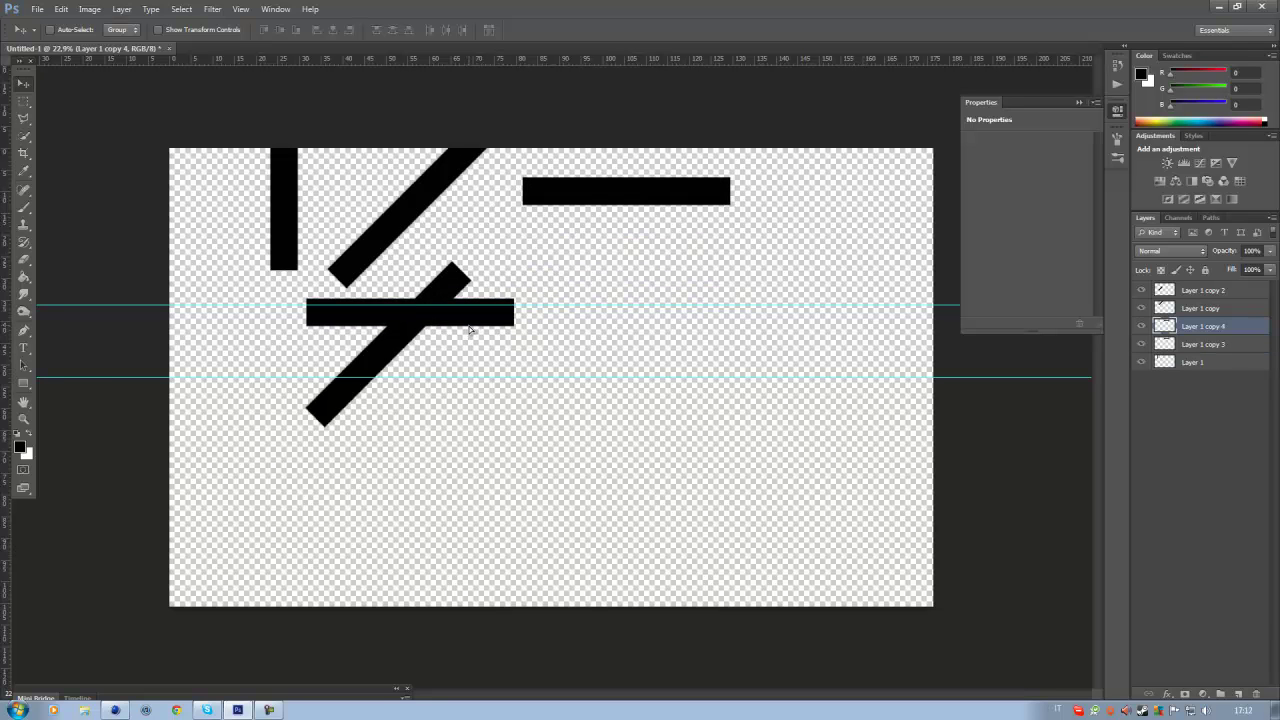
key(shift+Left)
key(shift+Left)
key(shift+Left)
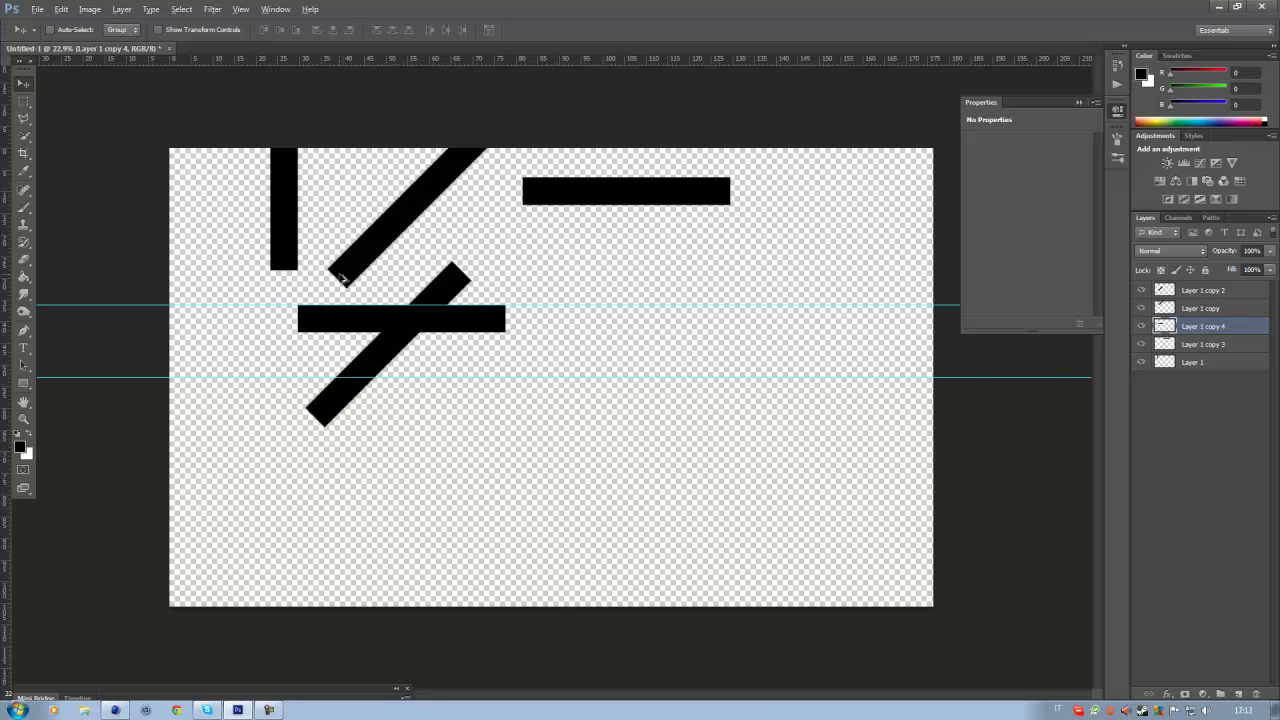
scroll(343, 279, up, 2)
scroll(325, 290, down, 3)
scroll(462, 301, up, 2)
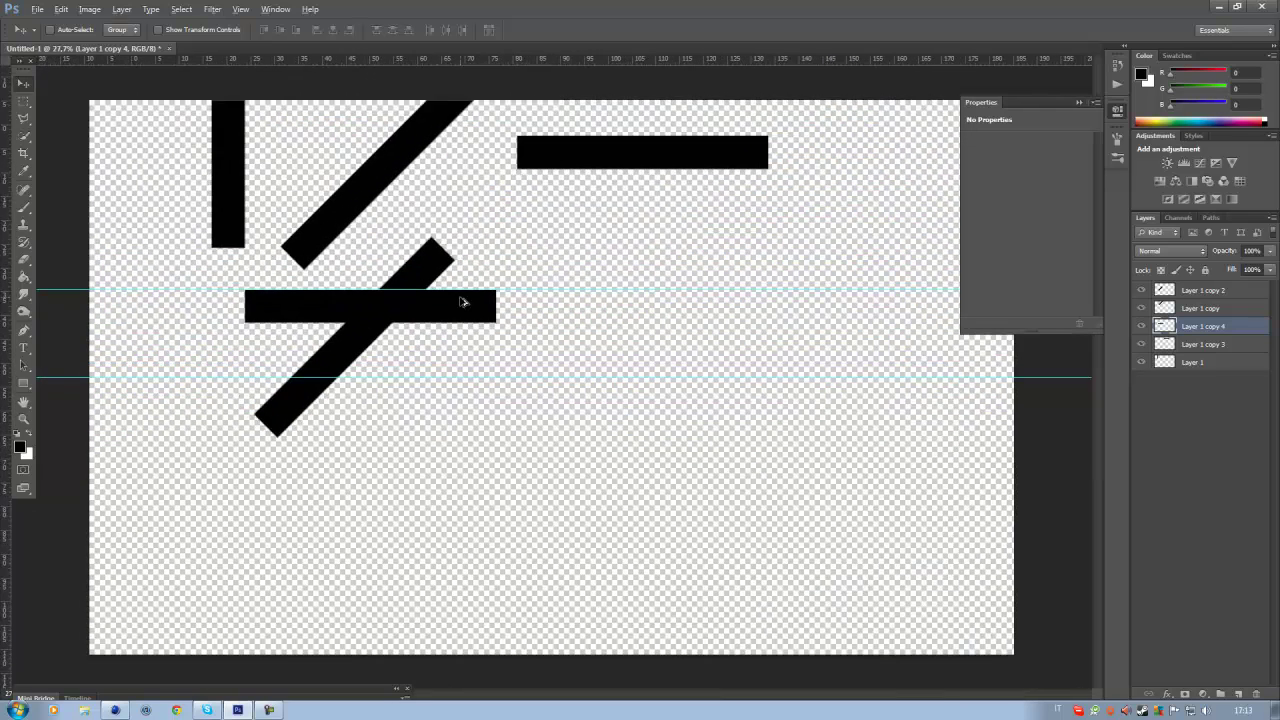
scroll(522, 322, up, 1)
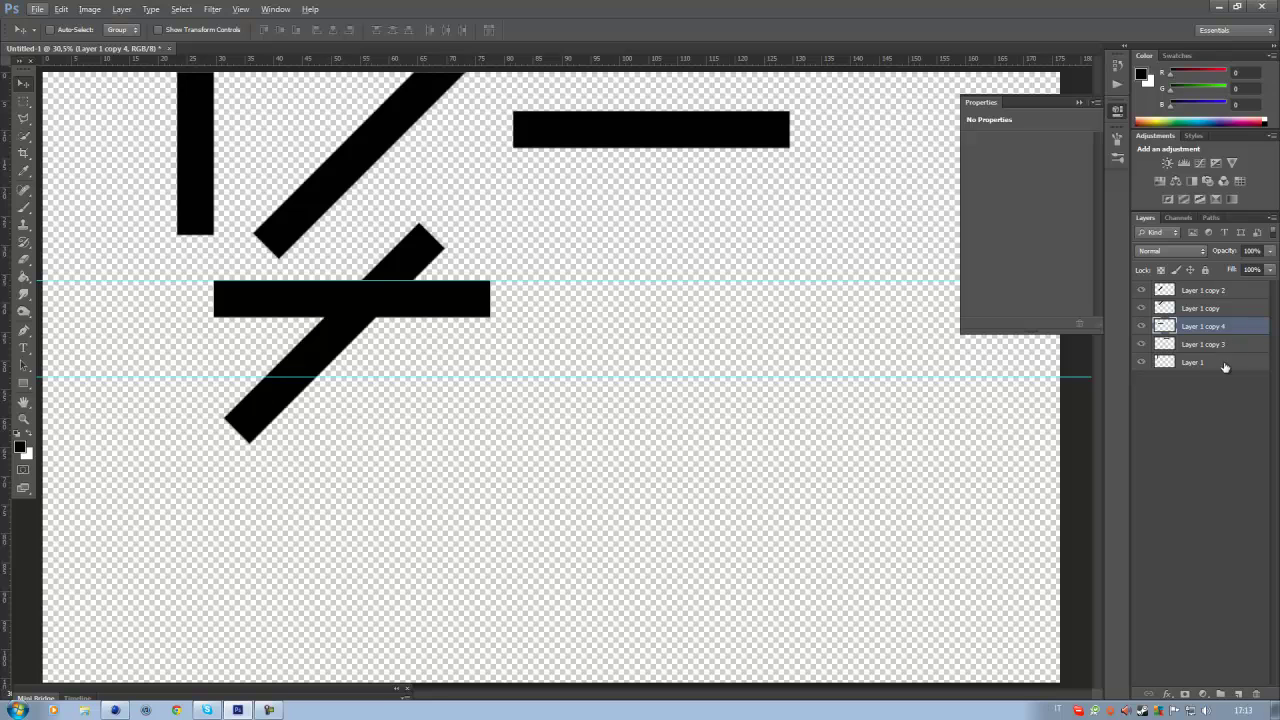
Erase bands of the lower diagonal with rectangular selections, undoing the last erase.
click(1231, 310)
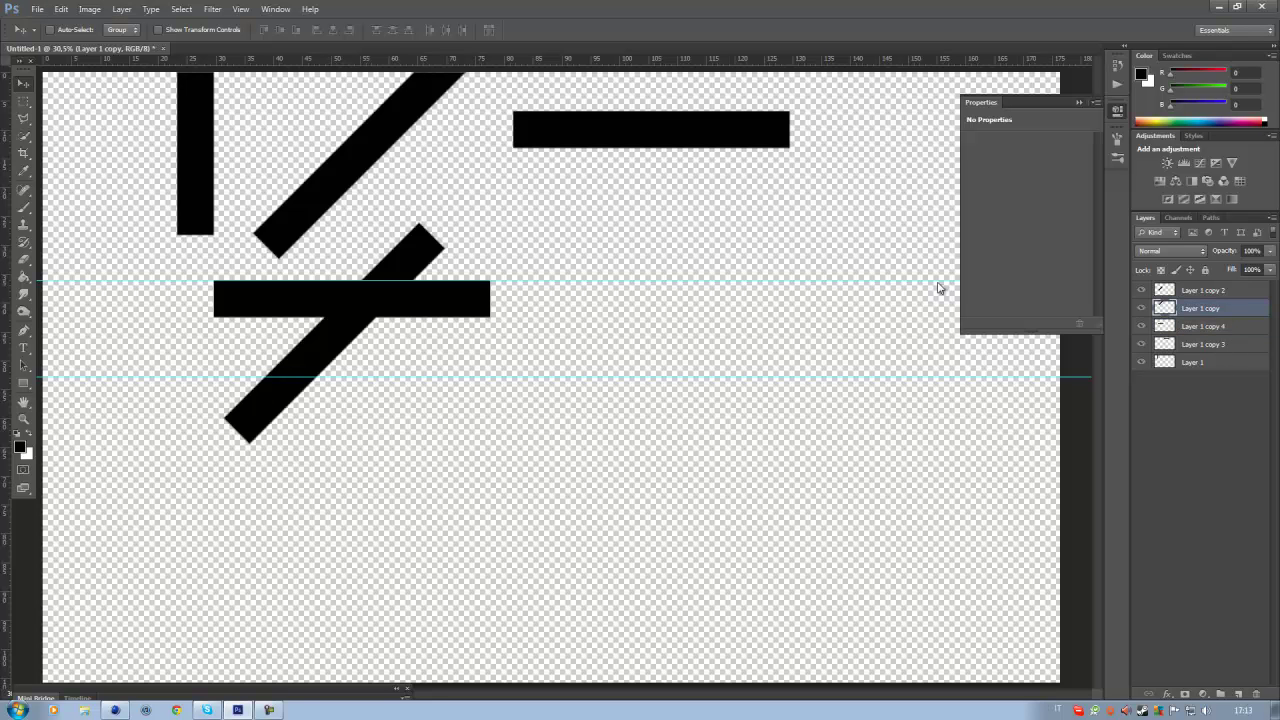
click(1248, 291)
click(23, 101)
drag(90, 209, 714, 280)
key(Delete)
mouse_move(791, 587)
mouse_down()
mouse_move(289, 514)
mouse_move(86, 378)
mouse_up()
key(Delete)
key(ctrl+d)
key(ctrl+minus)
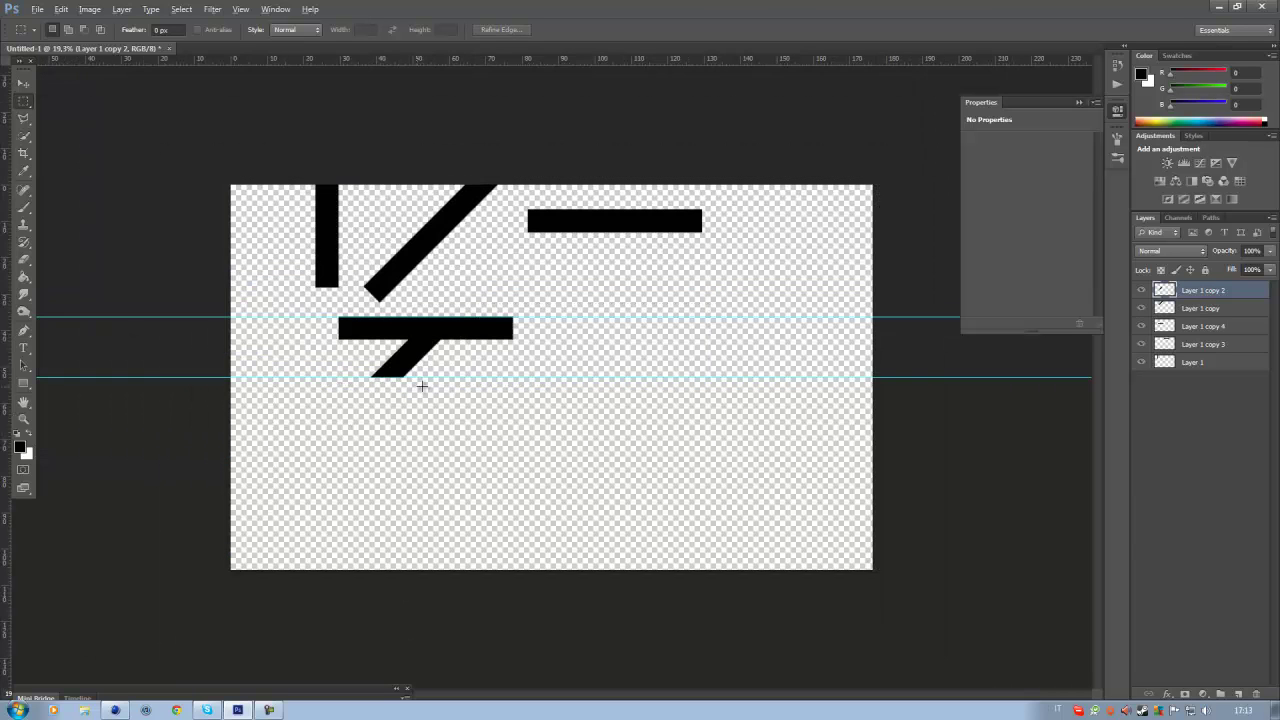
key(ctrl+plus)
key(ctrl+alt+z)
key(ctrl+alt+z)
key(ctrl+d)
Trim the lower diagonal's bottom end square and make Layer 1 copy the active layer.
scroll(140, 557, up, 2)
mouse_move(124, 573)
mouse_down()
mouse_move(196, 470)
mouse_move(280, 257)
mouse_move(297, 266)
mouse_up()
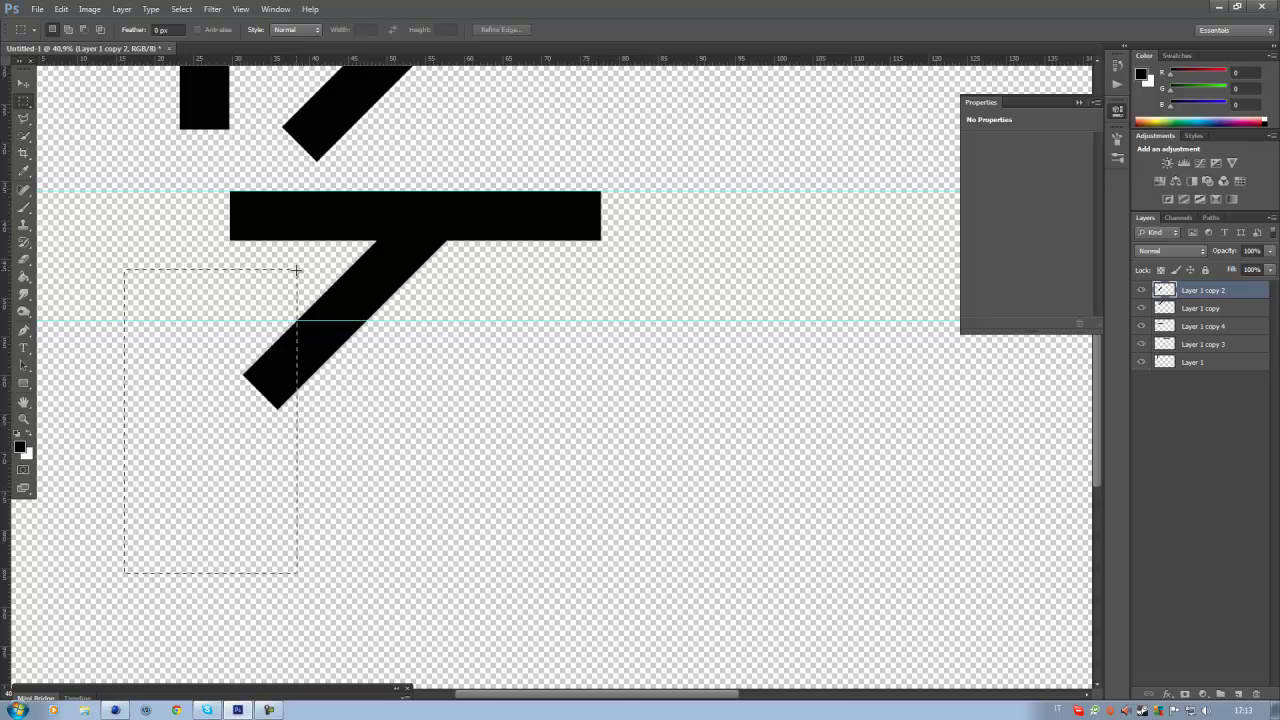
key(Delete)
key(ctrl+d)
scroll(274, 289, down, 2)
scroll(229, 344, up, 2)
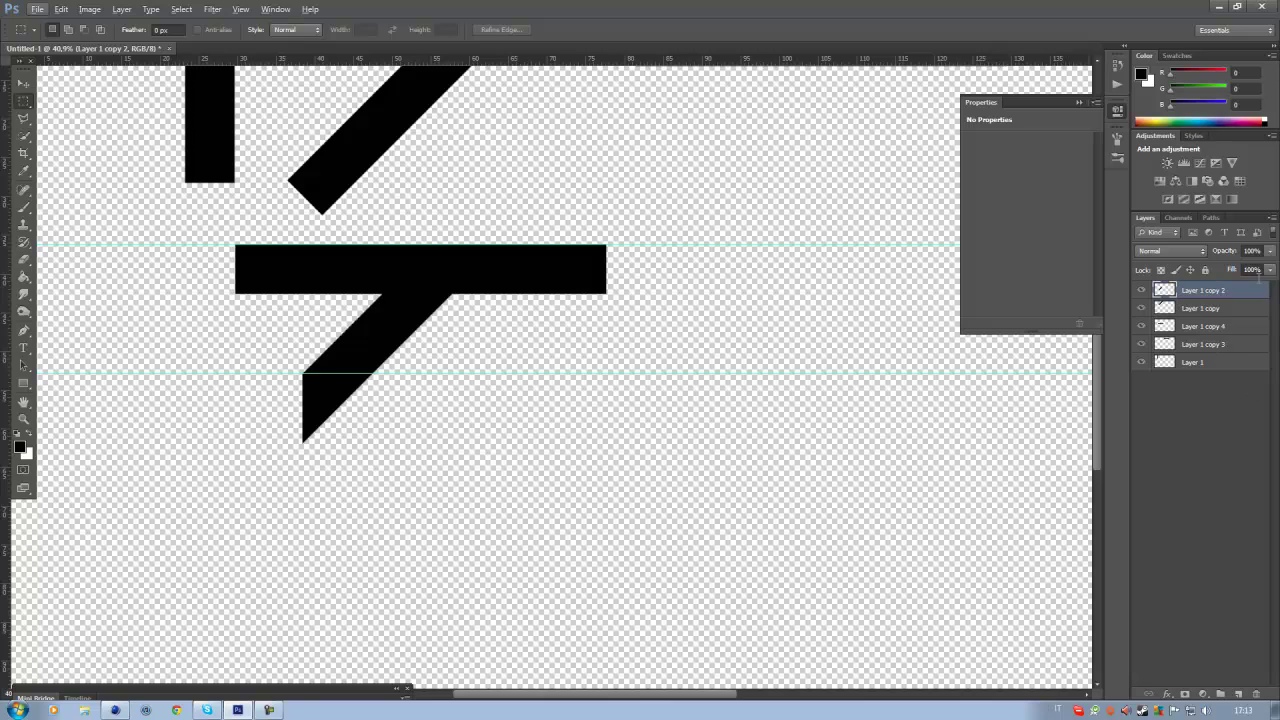
click(1246, 310)
Cut the left end of Layer 1 copy 4 at a slant with the Polygonal Lasso.
click(24, 118)
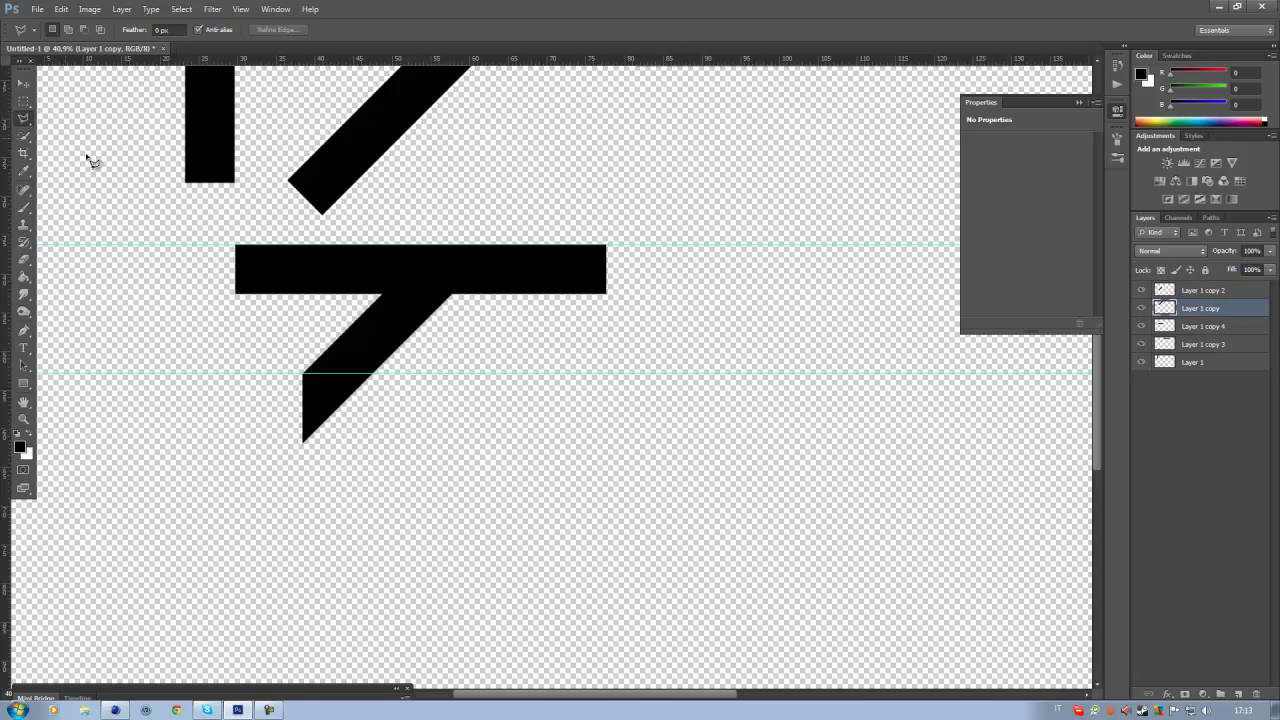
click(24, 120)
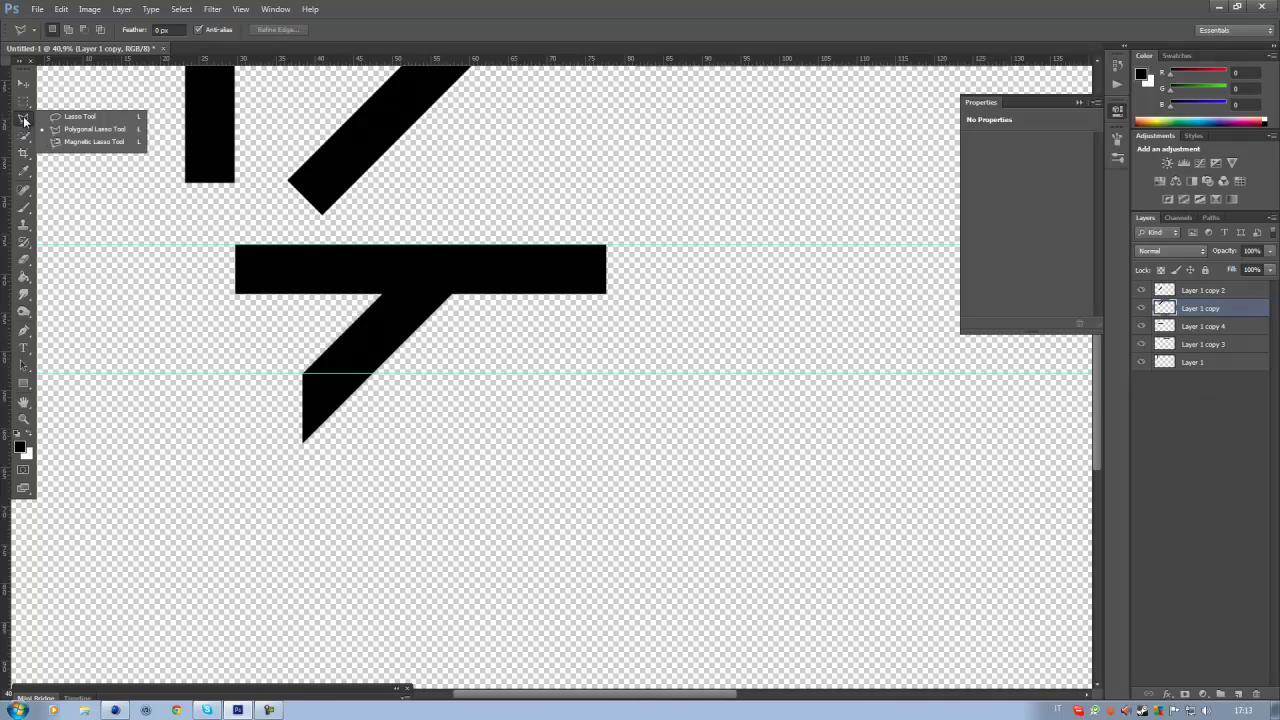
click(24, 121)
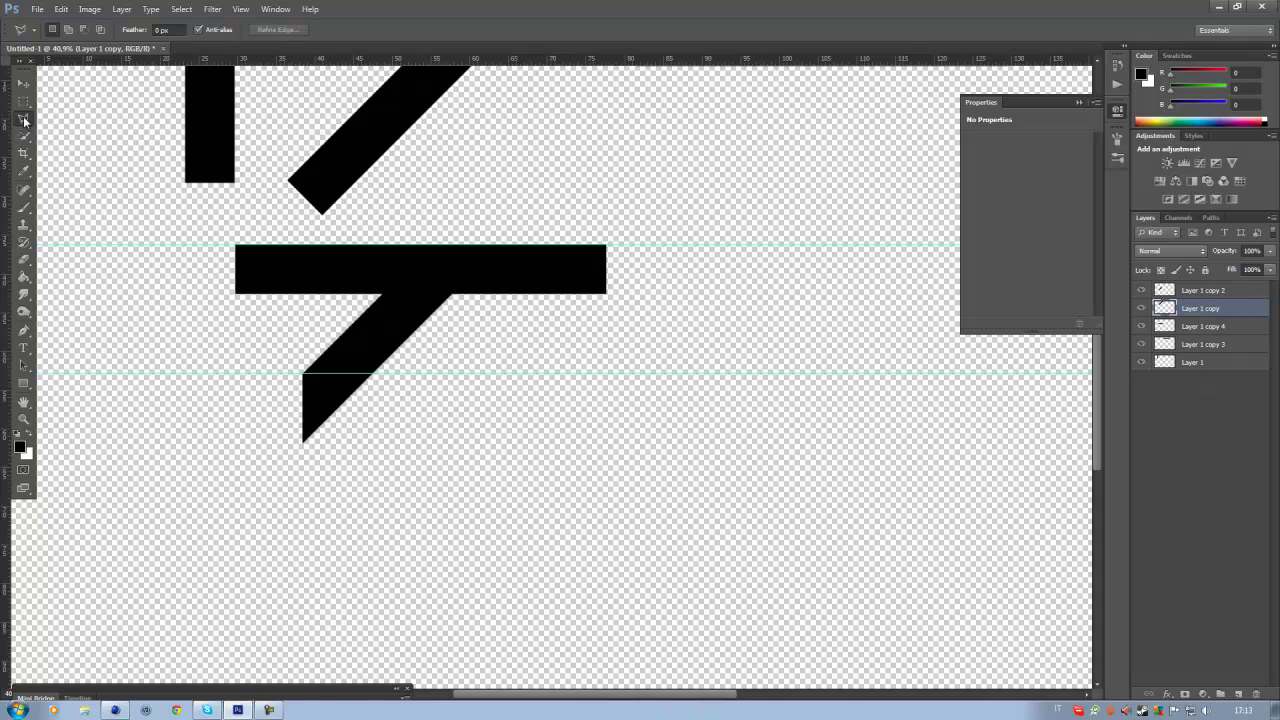
click(250, 349)
click(432, 163)
click(122, 172)
click(255, 352)
key(Delete)
key(ctrl+d)
key(ctrl+alt+z)
key(ctrl+alt+z)
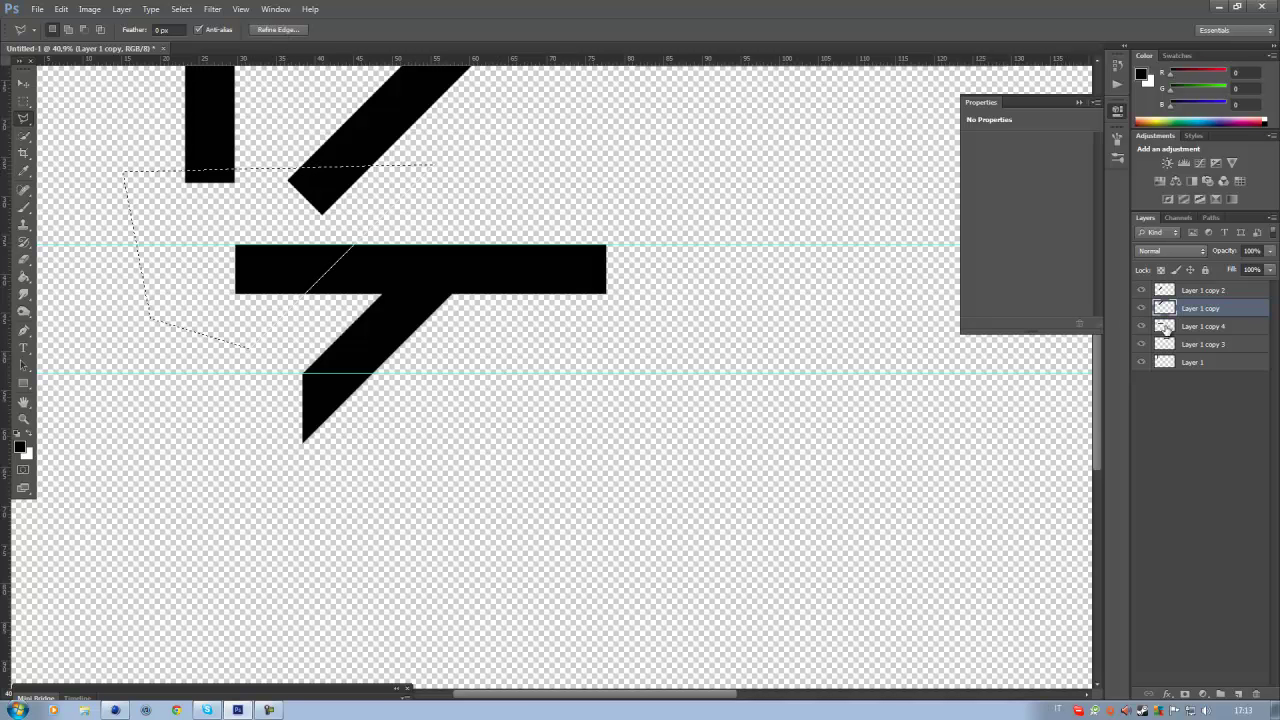
click(1240, 328)
key(Delete)
key(ctrl+d)
Cut the bar's right end at a matching slant to form a parallelogram.
click(476, 340)
click(646, 171)
click(772, 171)
click(772, 328)
click(548, 330)
click(477, 341)
key(Delete)
key(ctrl+d)
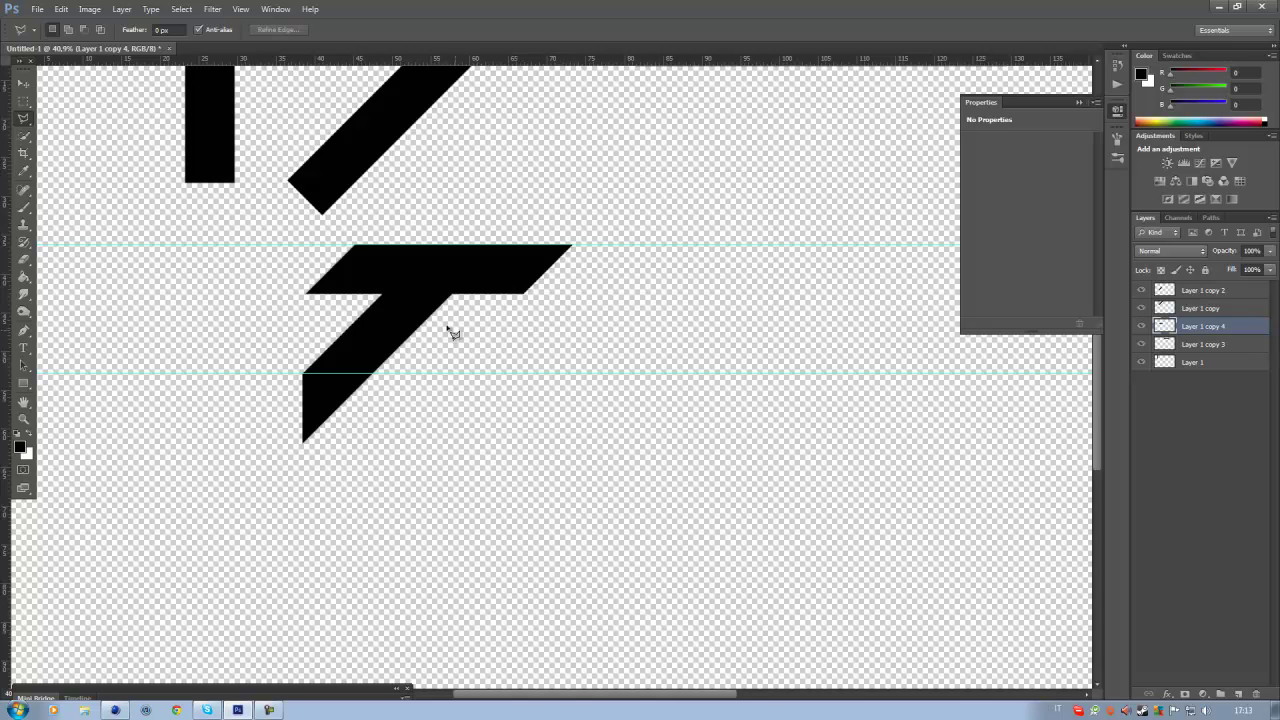
Nudge the parallelogram bar a few pixels left with the Move tool.
click(24, 84)
key(Left)
key(Left)
key(Left)
key(Left)
key(Left)
key(Left)
key(Left)
key(Left)
key(Left)
key(Left)
key(Left)
key(Left)
key(Left)
key(Left)
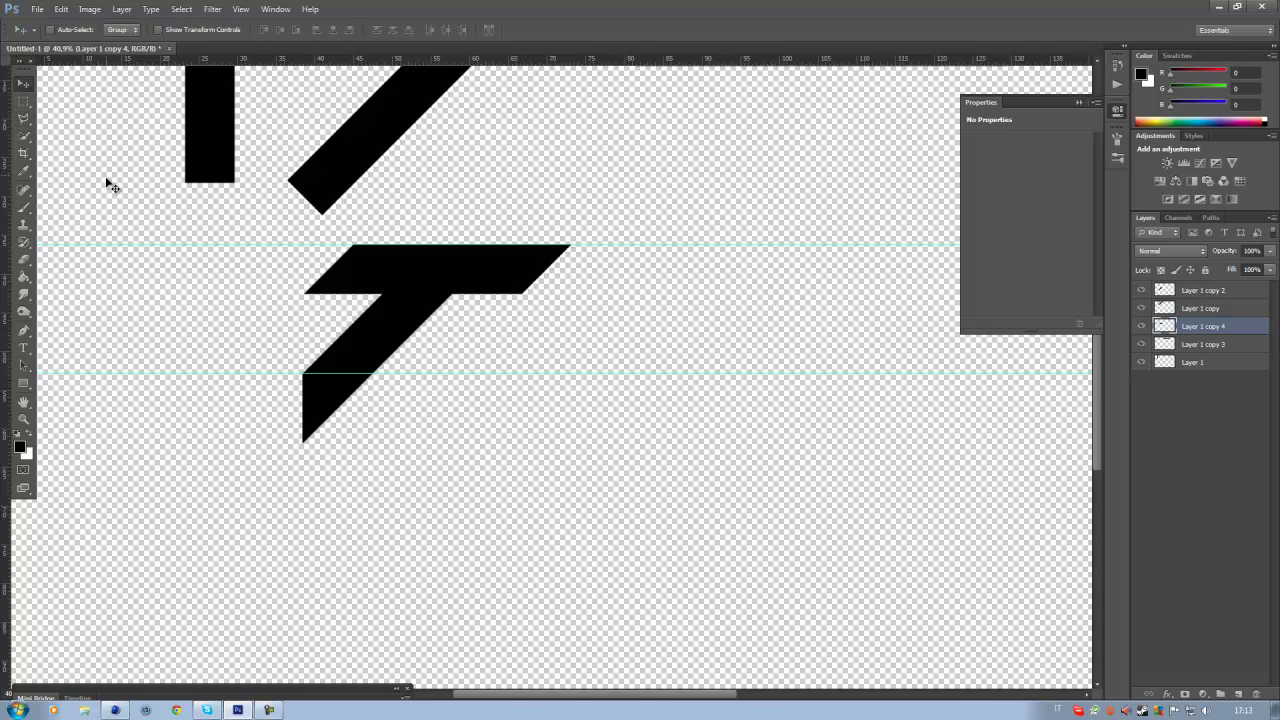
key(Left)
key(Left)
key(Left)
key(Left)
key(Left)
key(Left)
key(Left)
key(Left)
key(Left)
key(Left)
key(Left)
key(Left)
key(Left)
key(Left)
key(Left)
key(Left)
key(Left)
key(Left)
key(Left)
key(Left)
key(Left)
key(Left)
key(Left)
key(Left)
key(Left)
key(Left)
key(Left)
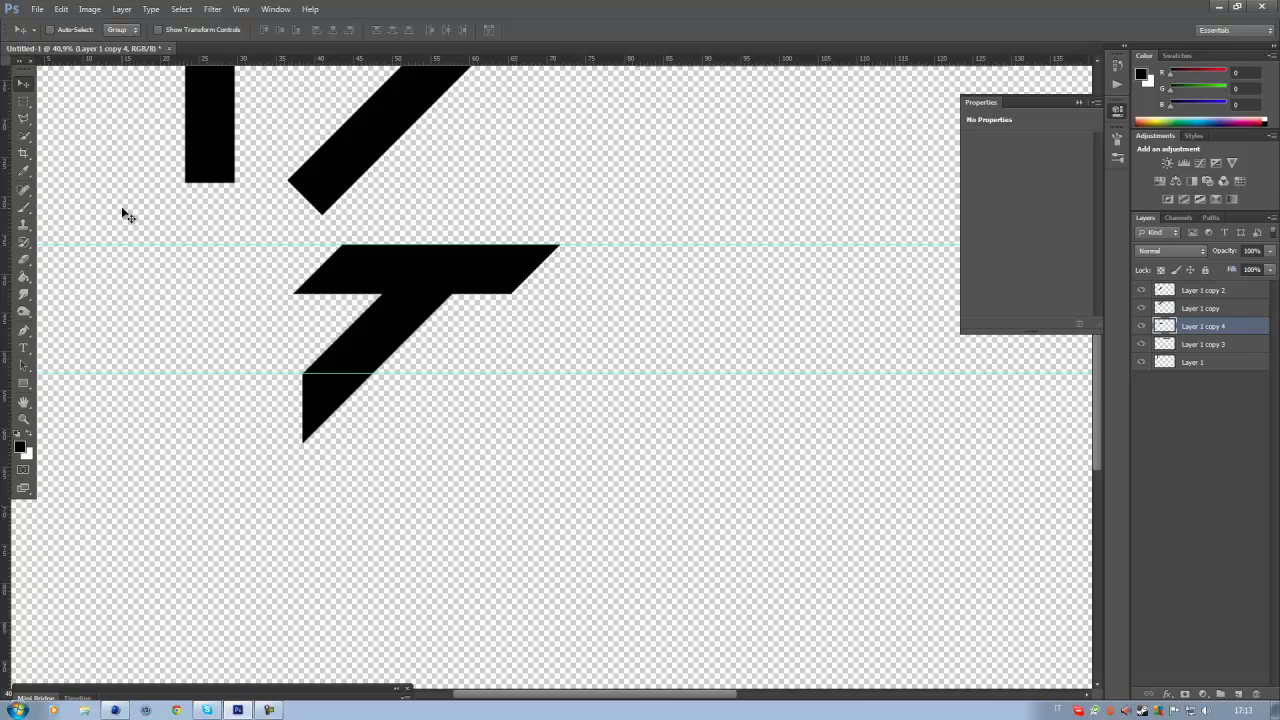
key(Left)
key(Left)
key(Left)
key(Left)
key(Left)
key(Left)
key(Left)
key(Left)
key(Left)
key(Left)
key(Left)
key(Left)
key(Left)
key(Left)
key(Left)
key(Left)
key(Left)
key(Left)
key(Left)
key(Left)
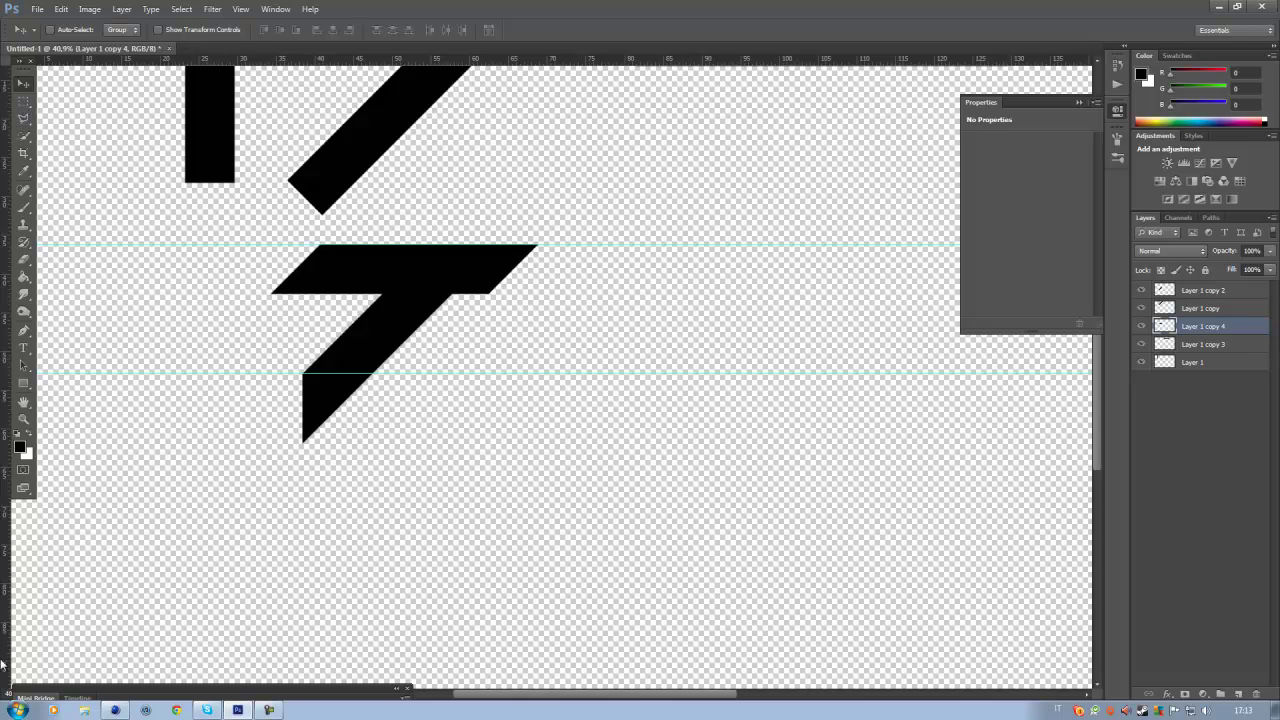
Add a vertical guide at the stem's left edge and trim the top bar's left tip to it.
drag(8, 633, 303, 627)
click(23, 118)
click(303, 294)
click(378, 217)
click(221, 217)
click(221, 321)
click(272, 321)
click(304, 294)
key(Delete)
key(ctrl+d)
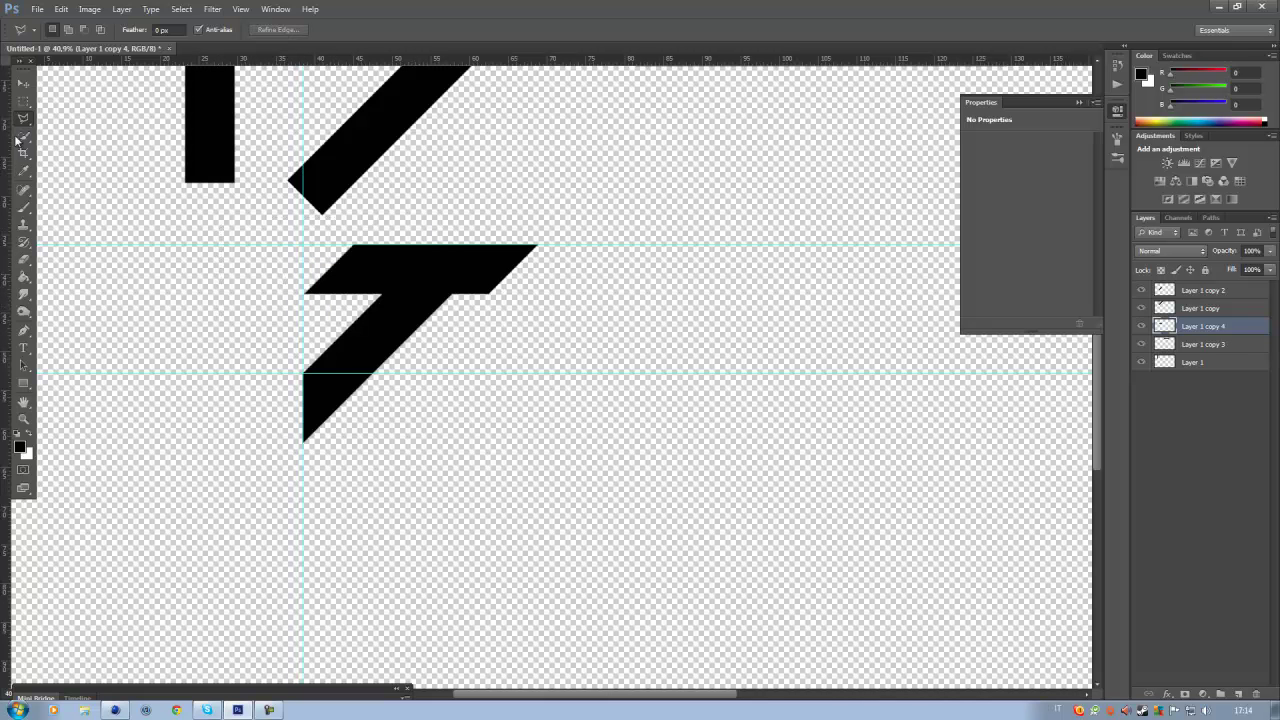
Alt-drag a copy of the top bar below it and nudge it left.
scroll(94, 129, down, 2)
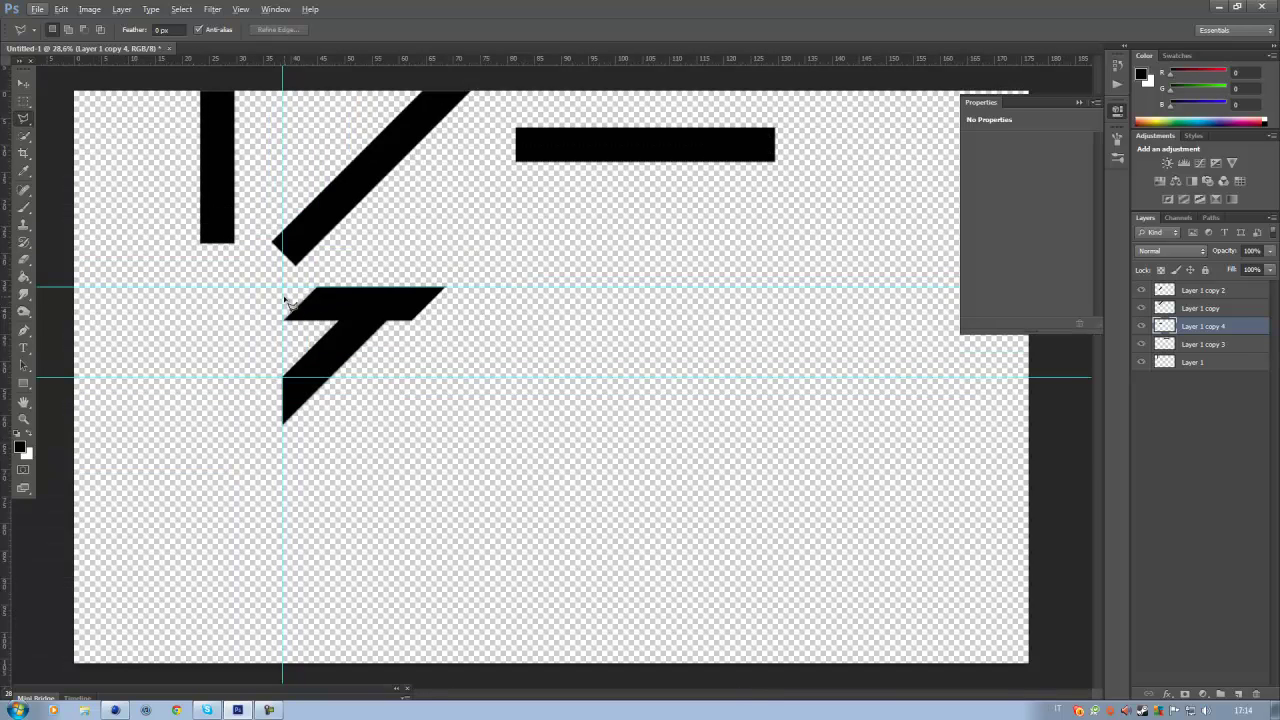
scroll(378, 326, up, 3)
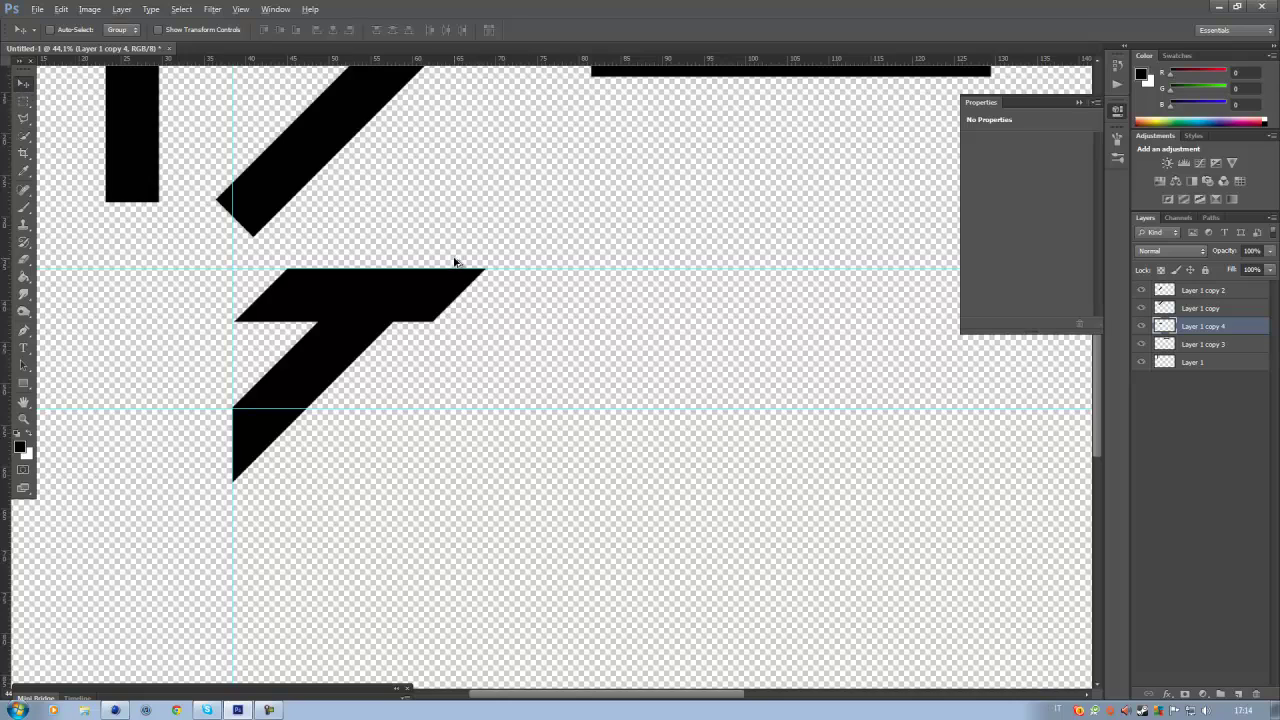
scroll(457, 263, down, 2)
scroll(449, 263, up, 1)
scroll(443, 266, down, 2)
scroll(424, 273, up, 1)
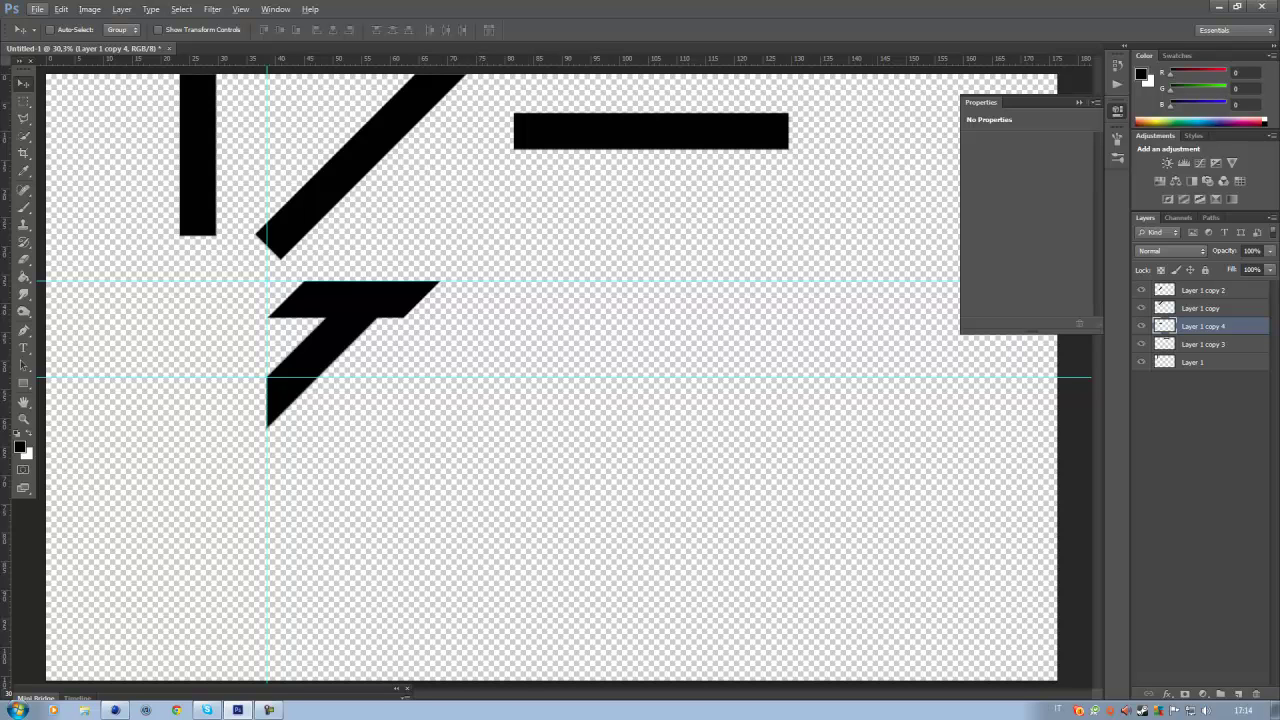
drag(410, 300, 468, 341)
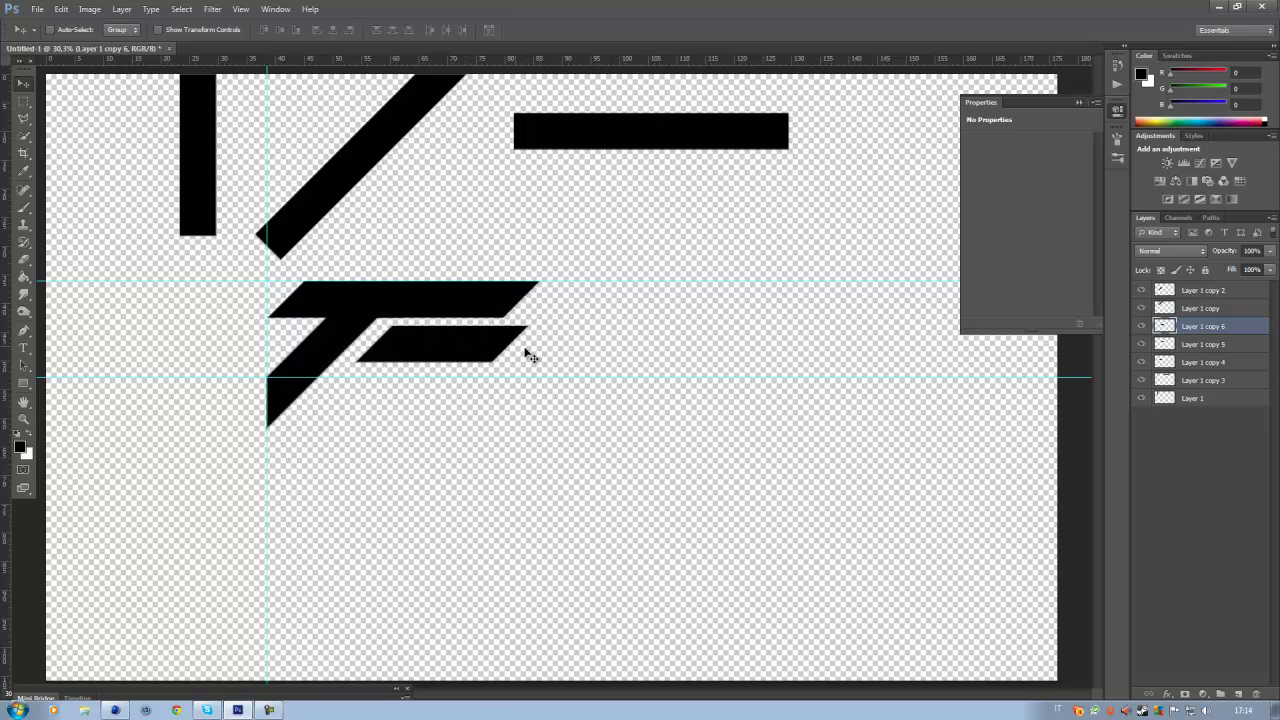
key(shift+Left)
key(shift+Left)
key(shift+Left)
key(shift+Left)
key(shift+Left)
key(shift+Left)
key(shift+Left)
key(shift+Left)
key(shift+Left)
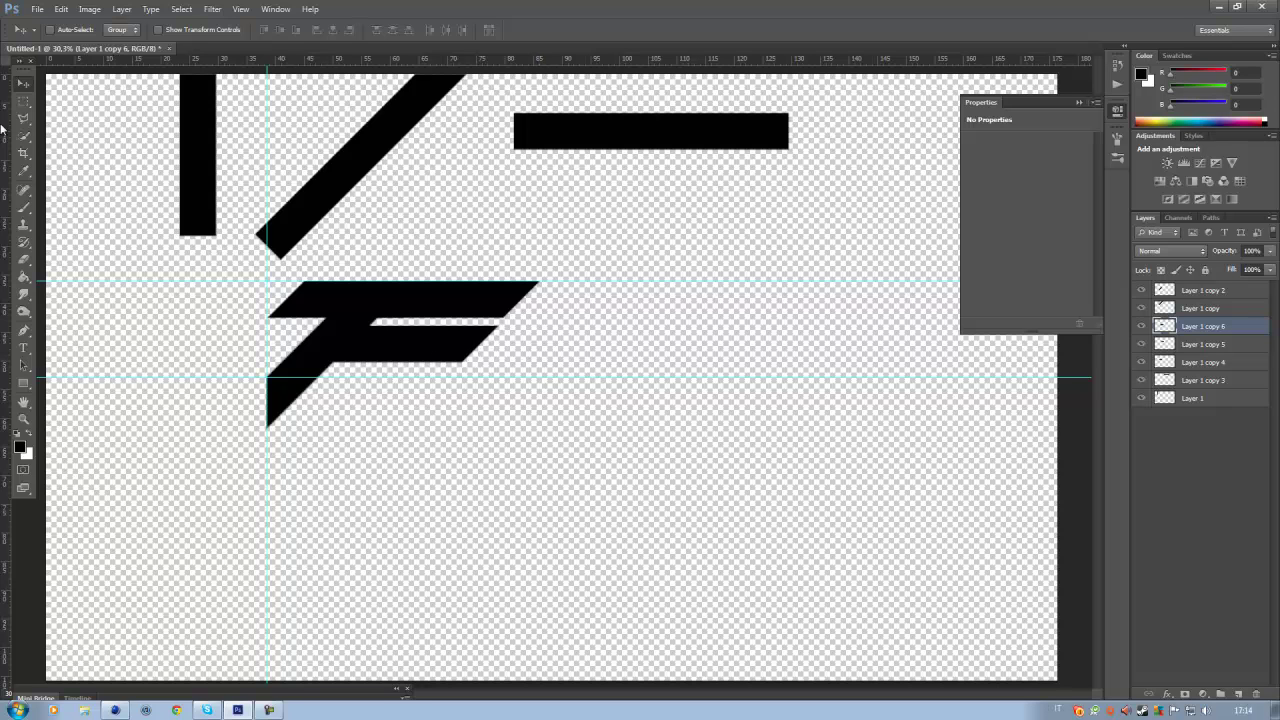
Trim the second bar's left end along the diagonal with the Polygonal Lasso.
click(24, 118)
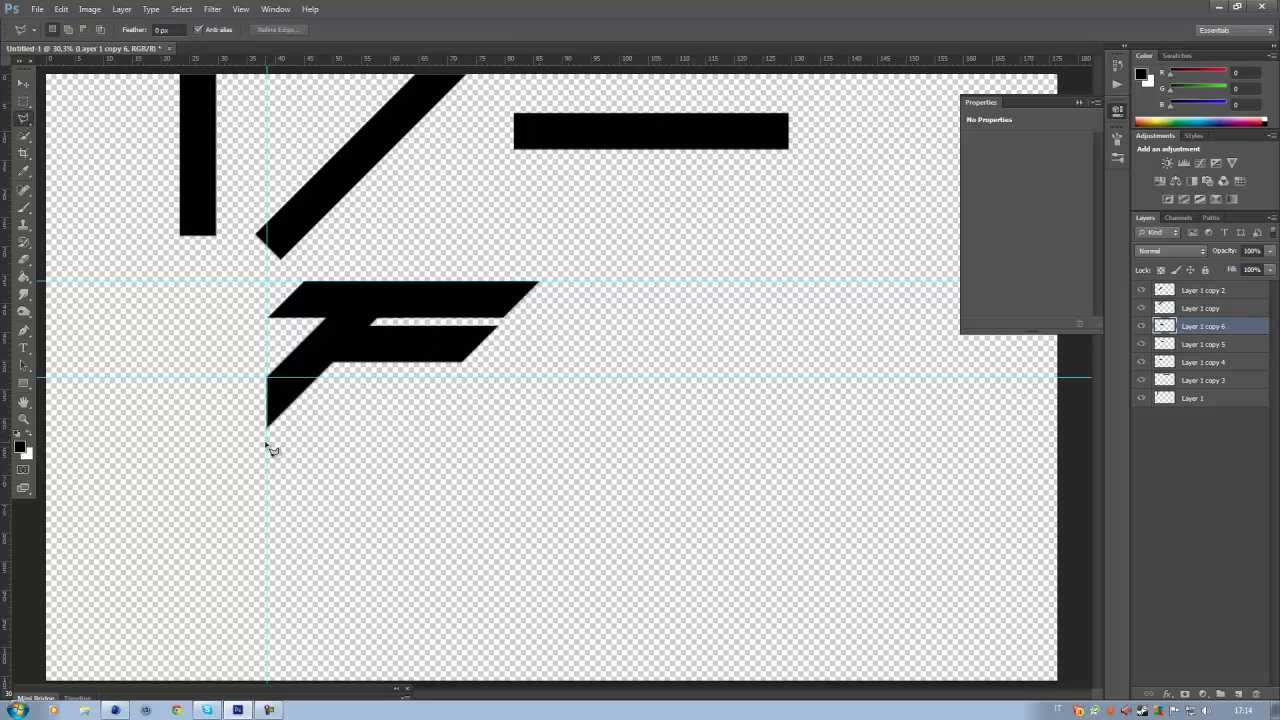
click(438, 268)
click(244, 281)
click(177, 407)
double_click(270, 444)
key(Delete)
key(ctrl+d)
Alt-drag a third bar below and nudge it into even spacing.
click(24, 82)
drag(541, 288, 500, 336)
key(Up)
key(Up)
key(Up)
key(Up)
key(Up)
key(Up)
key(Up)
key(Up)
key(Up)
key(Up)
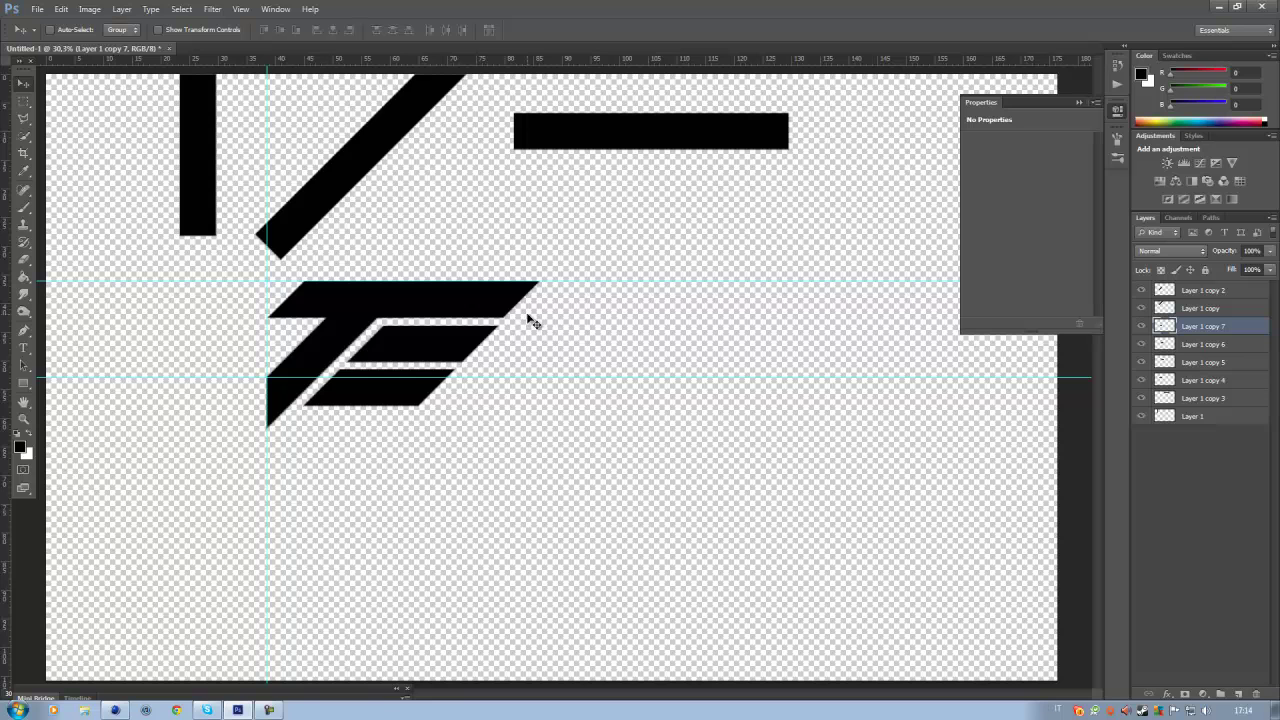
key(Left)
Hide the guides, compare bar spacing by toggling layer visibility, and select Layer 1 copy 6.
key(ctrl+semicolon)
scroll(528, 320, down, 3)
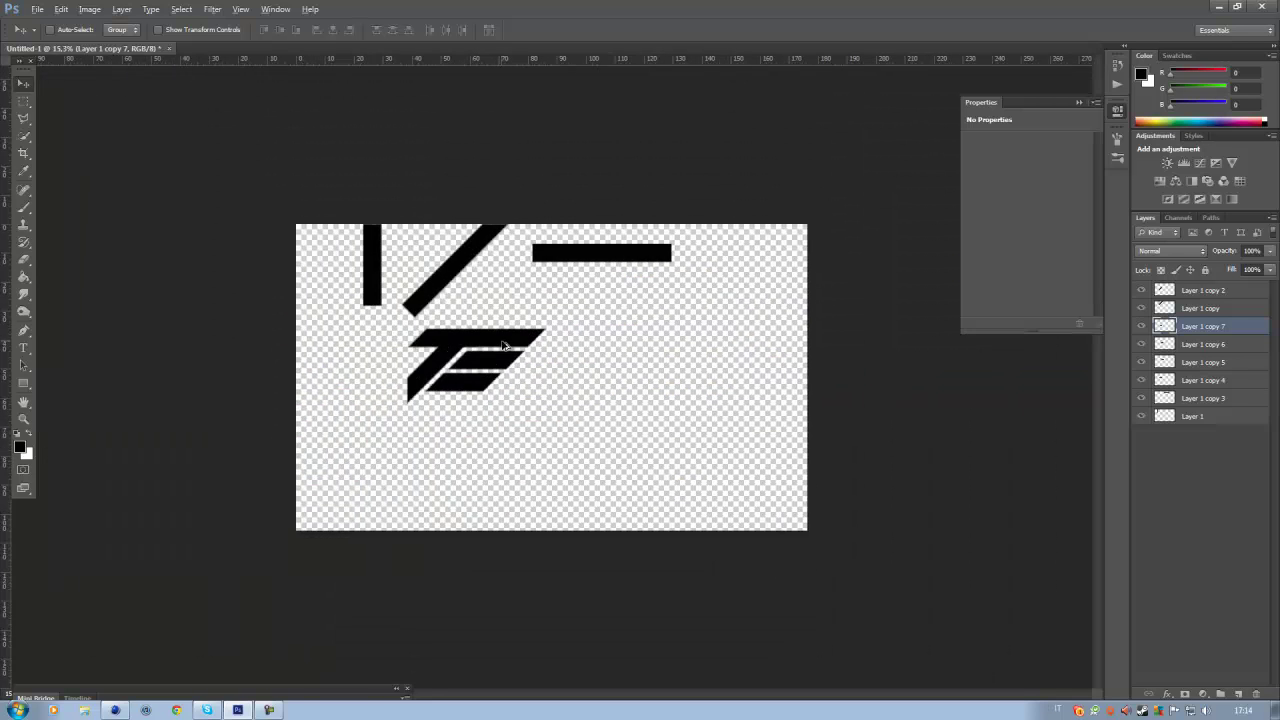
scroll(487, 362, up, 1)
scroll(487, 362, up, 1)
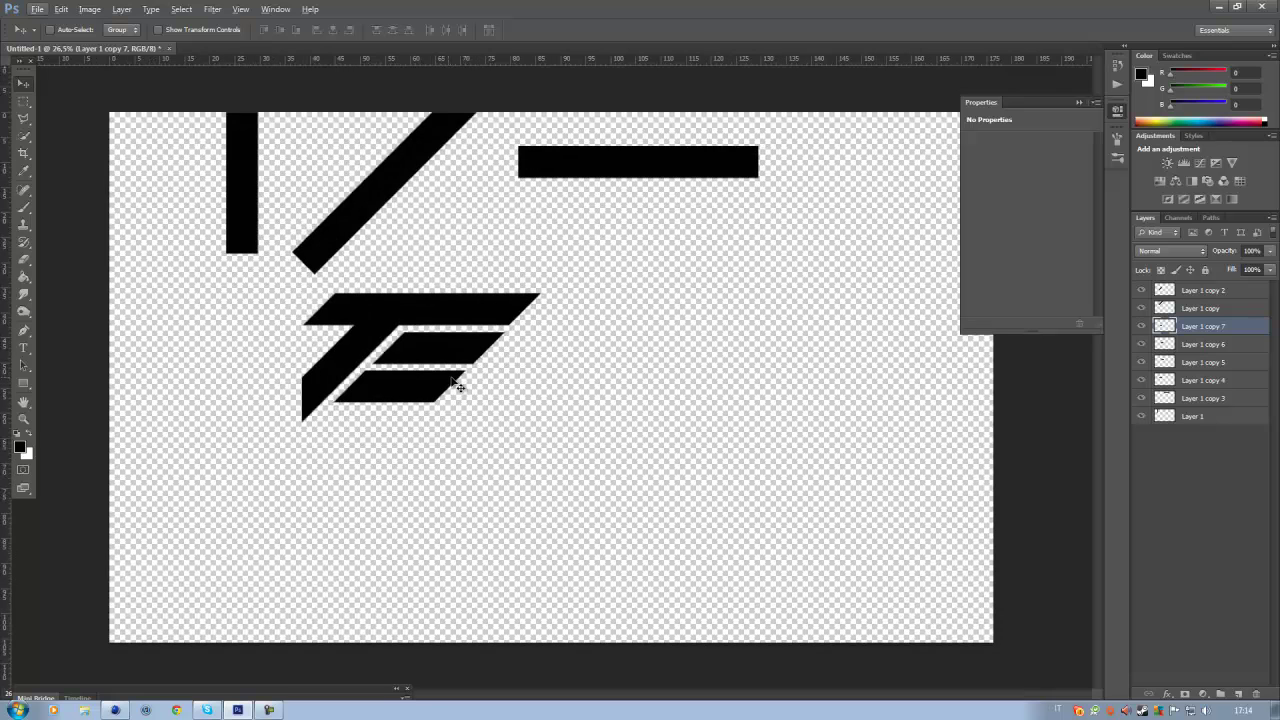
scroll(452, 368, down, 2)
scroll(452, 368, up, 2)
scroll(506, 354, up, 2)
scroll(506, 354, up, 1)
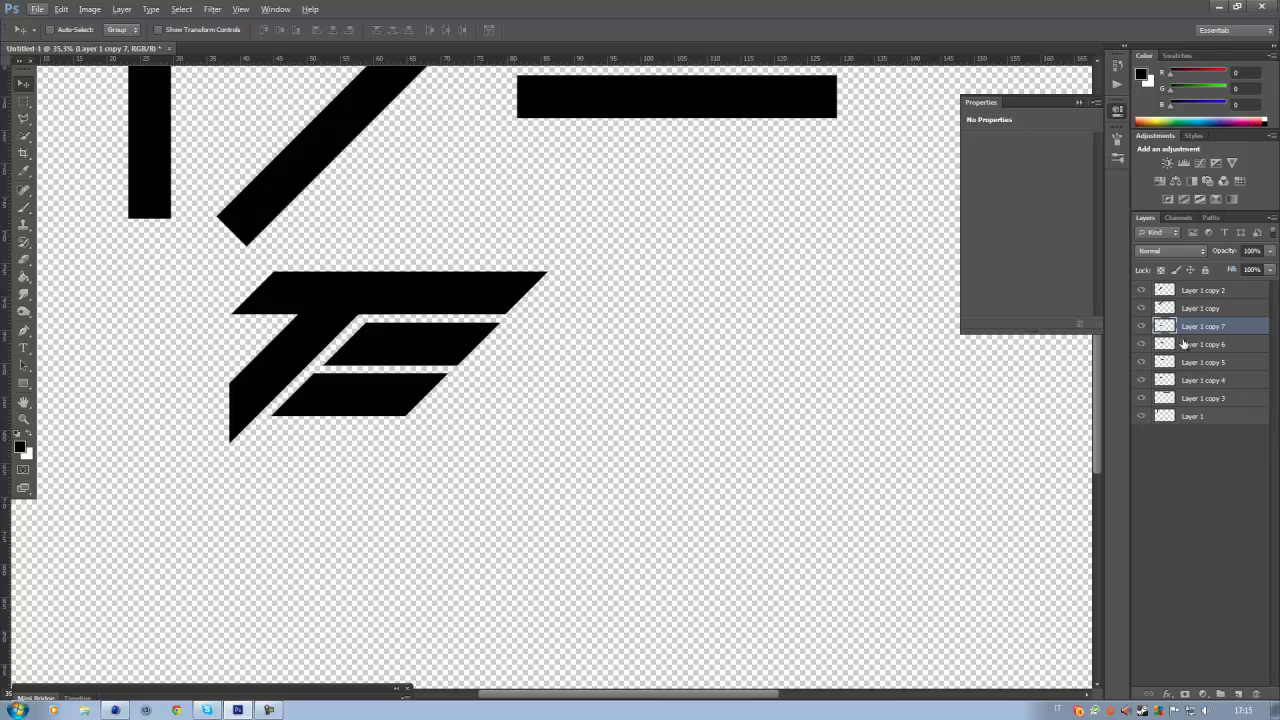
click(1141, 326)
click(1141, 326)
click(1141, 344)
click(1141, 344)
click(1158, 347)
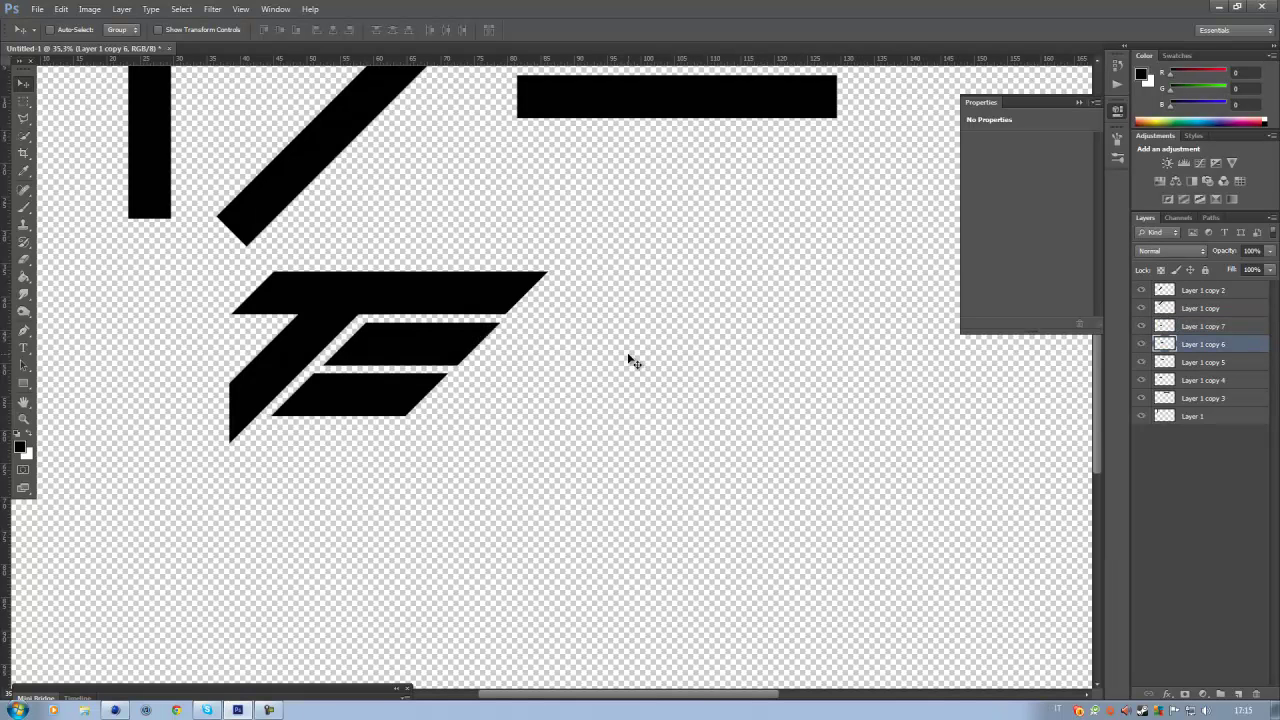
Copy the middle bar, flip the copy horizontally to close the notch, and duplicate its layer.
alt+drag(454, 355, 532, 352)
click(61, 9)
mouse_move(150, 270)
click(360, 416)
drag(668, 373, 626, 360)
key(ctrl+j)
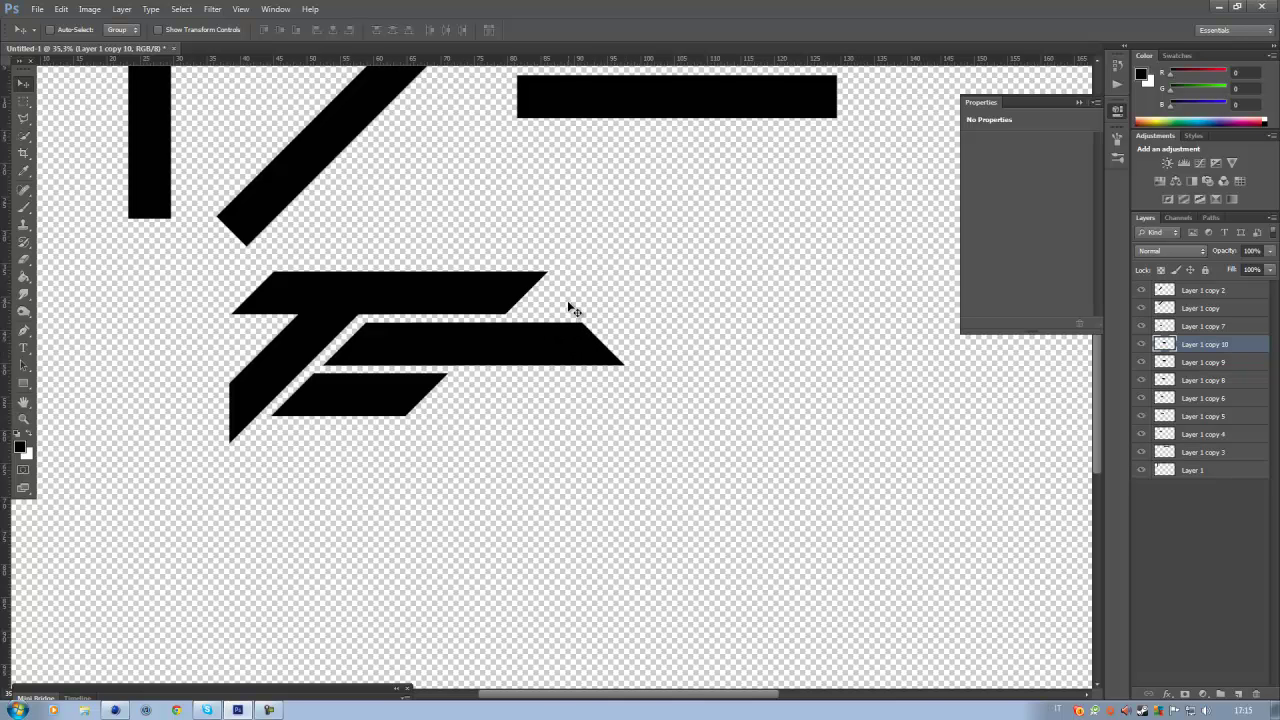
key(ctrl+t)
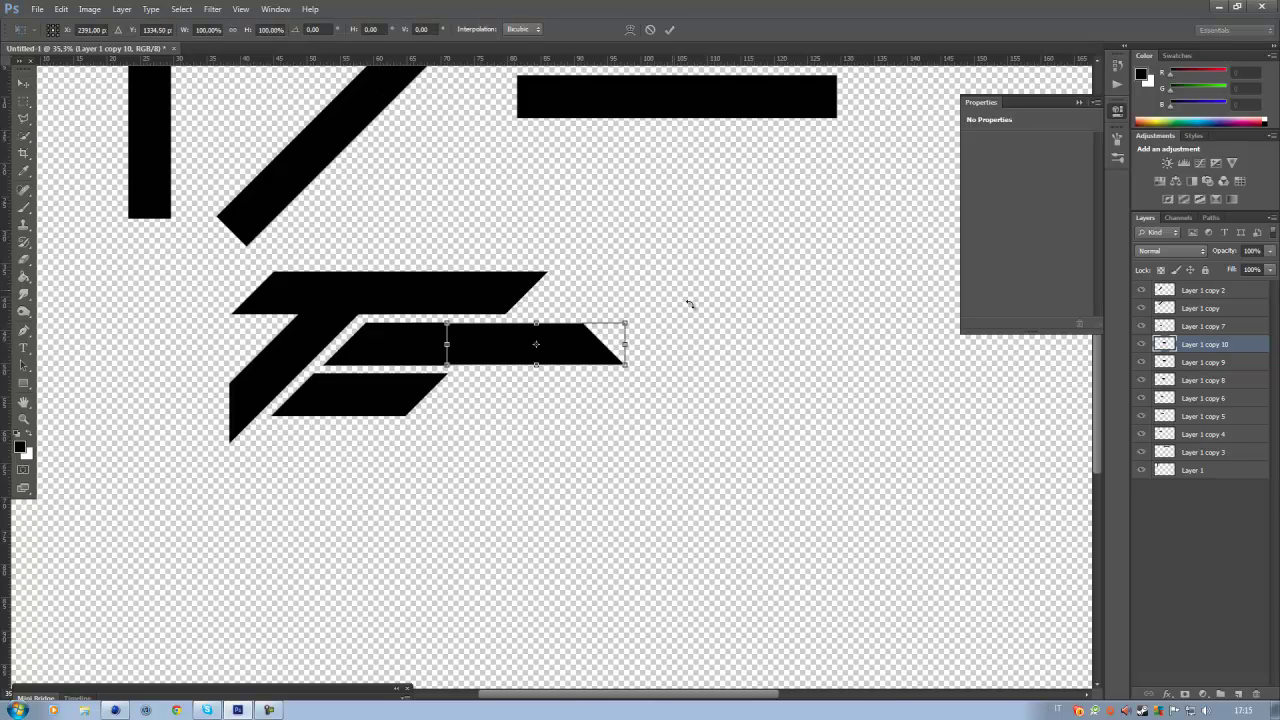
key(Return)
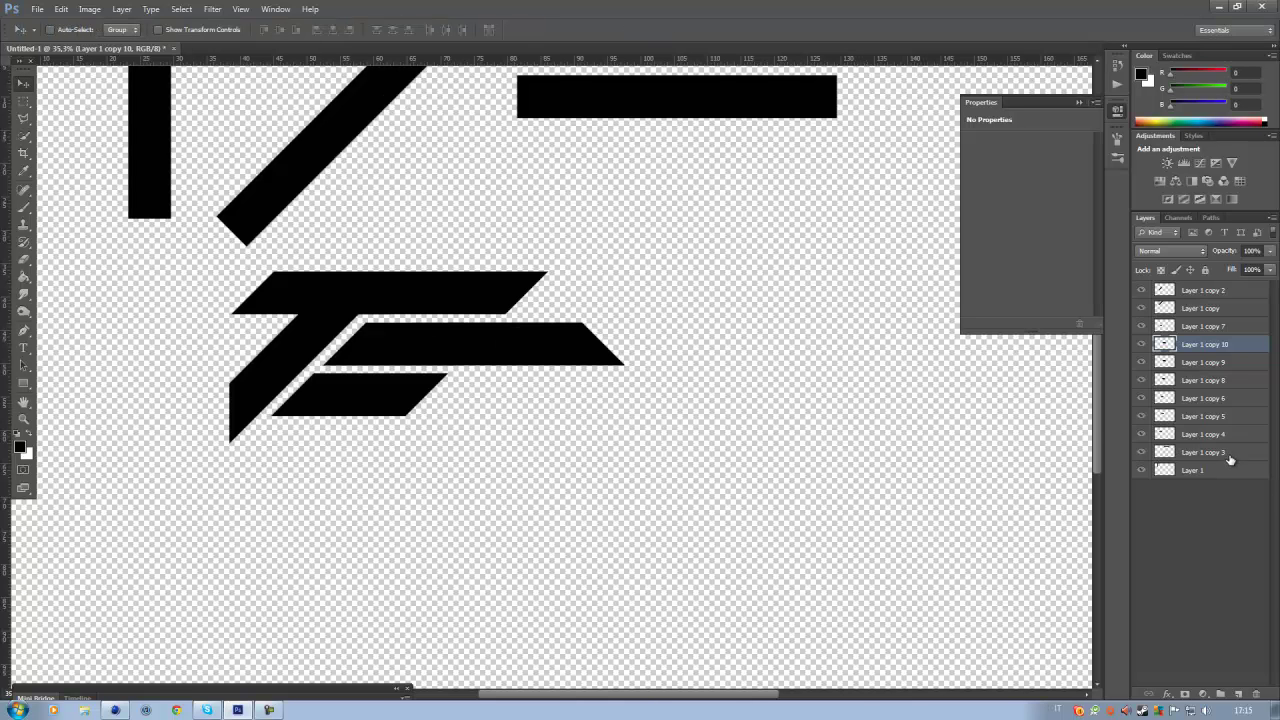
Duplicate the long diagonal bar, mirror it horizontally, and place it at the middle bar's right end.
click(1250, 310)
key(ctrl+j)
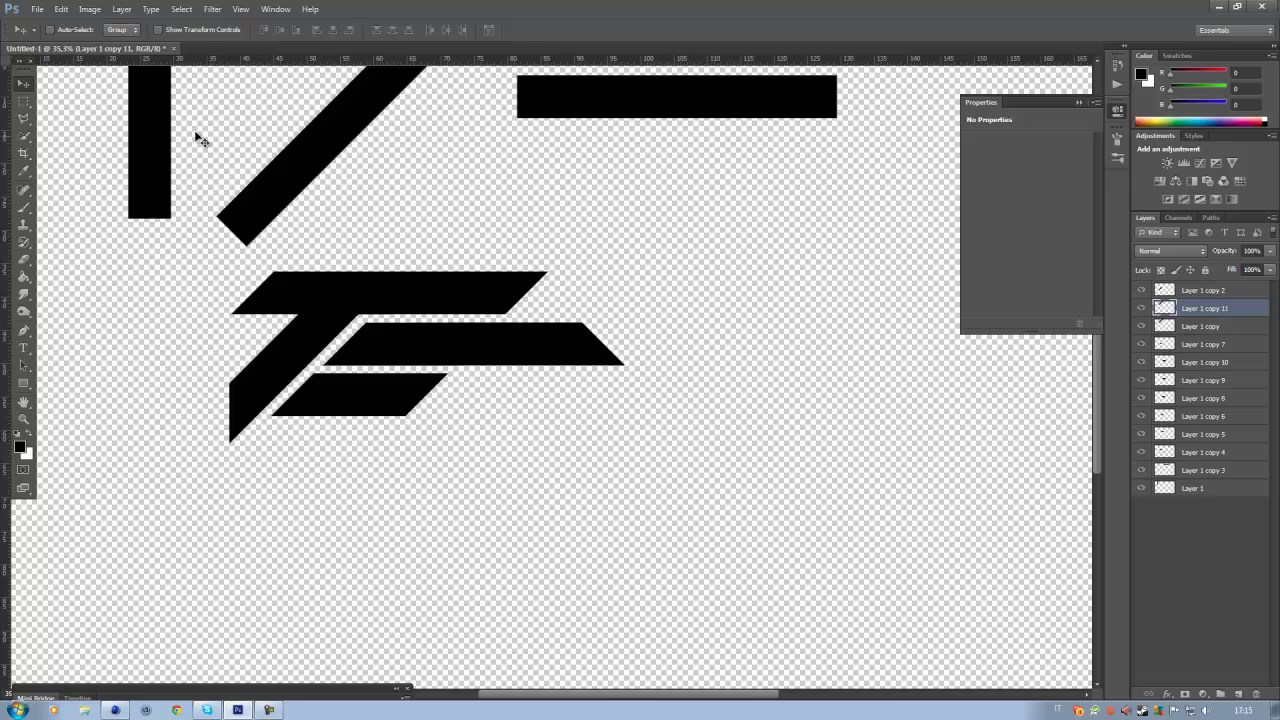
click(61, 9)
mouse_move(223, 266)
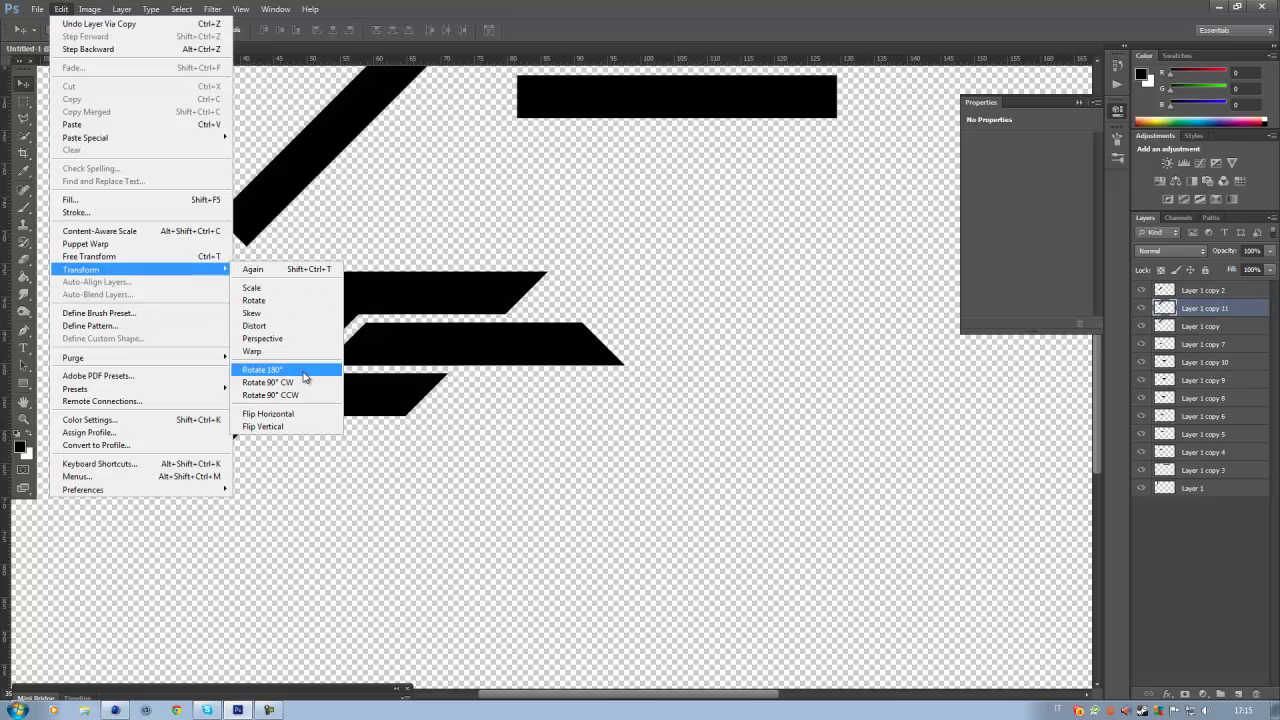
click(297, 412)
drag(503, 186, 773, 464)
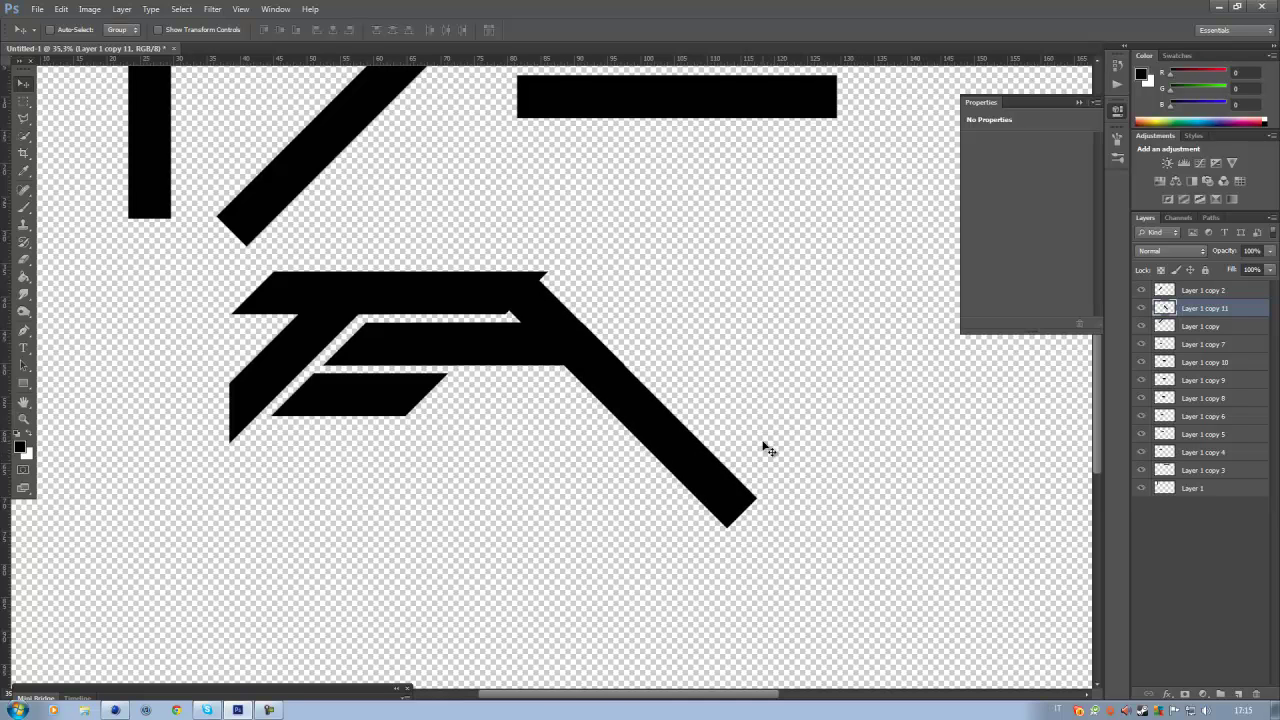
scroll(617, 353, up, 2)
scroll(617, 353, up, 2)
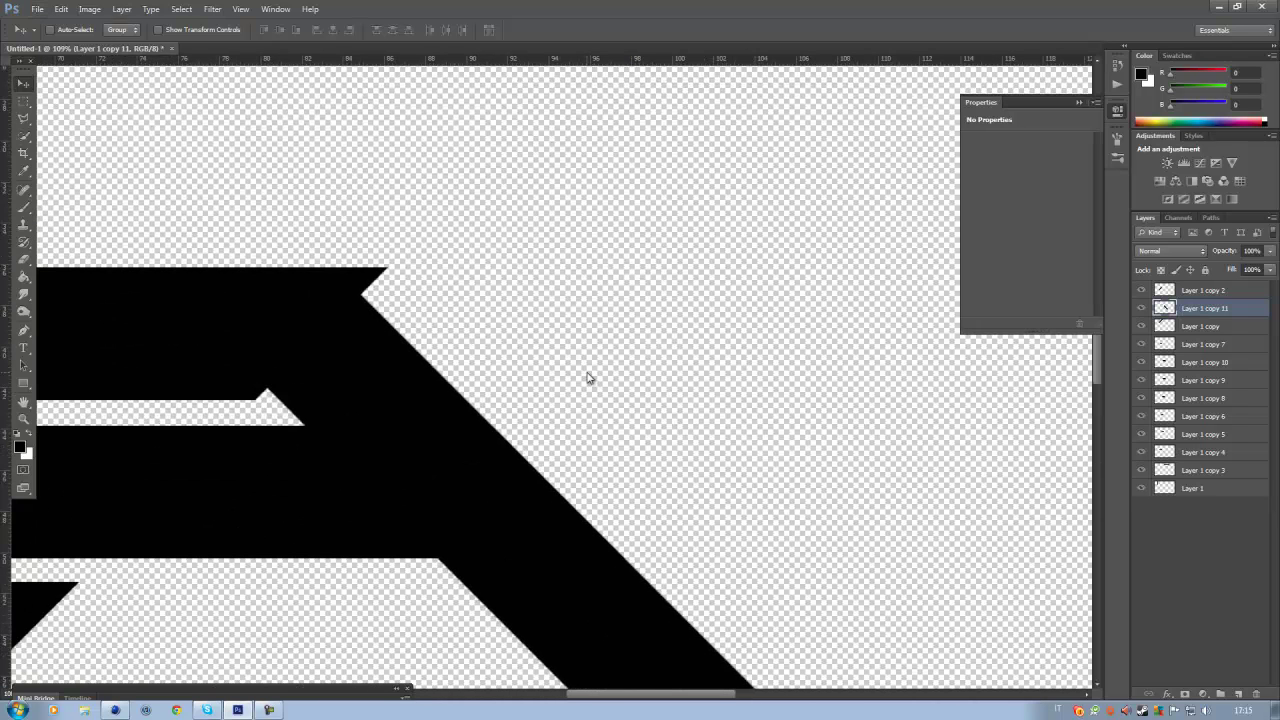
scroll(593, 380, down, 3)
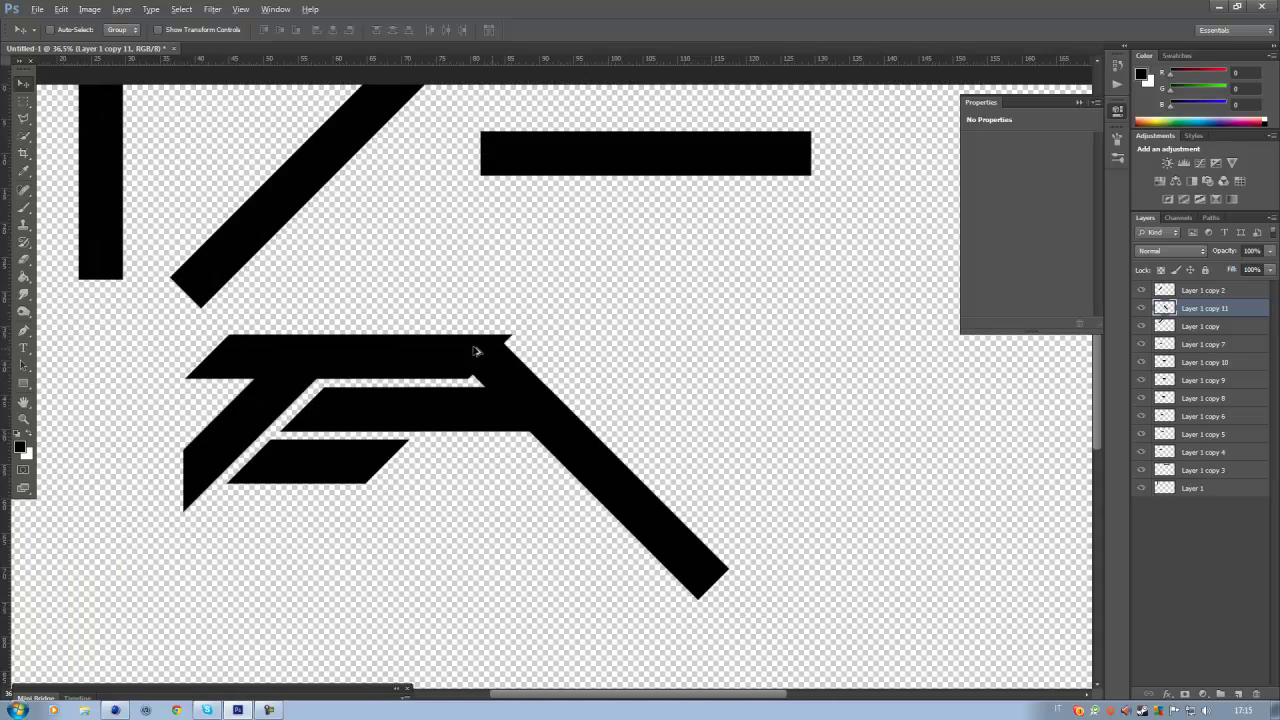
Draw a rectangular marquee around the E shape, then deselect it.
click(22, 104)
drag(148, 200, 653, 386)
click(653, 387)
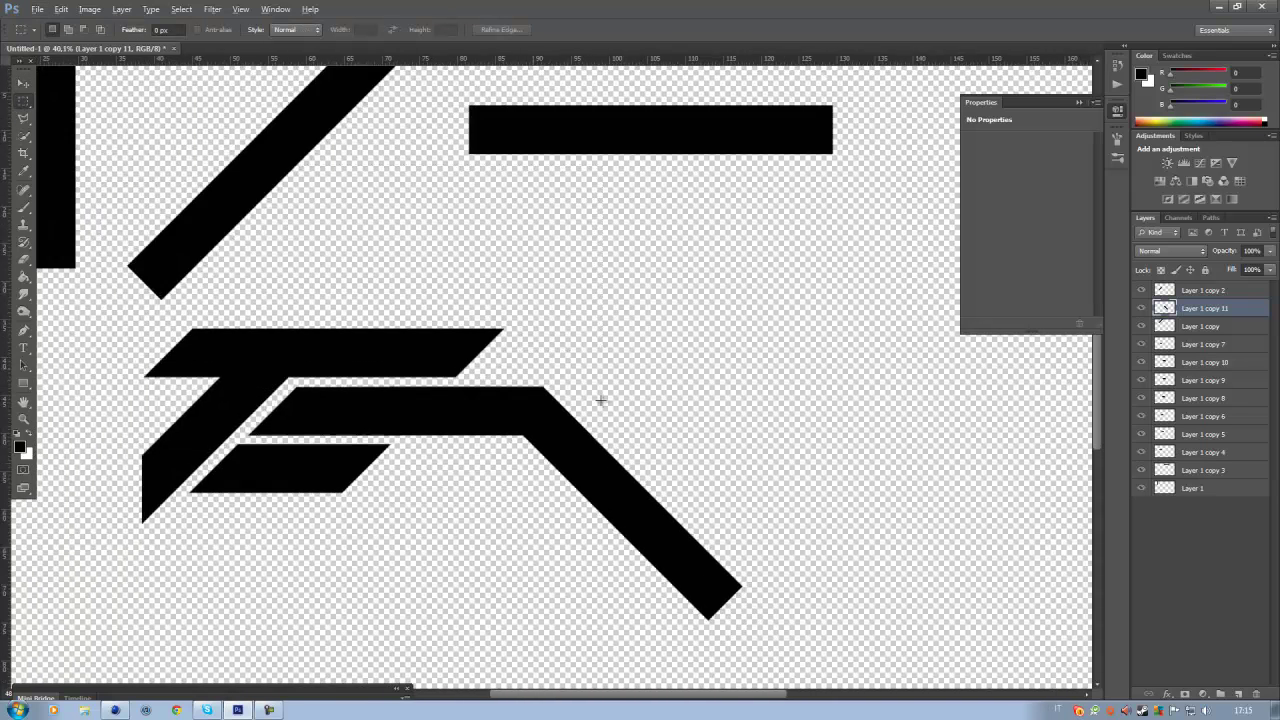
scroll(600, 397, down, 1)
scroll(600, 400, up, 1)
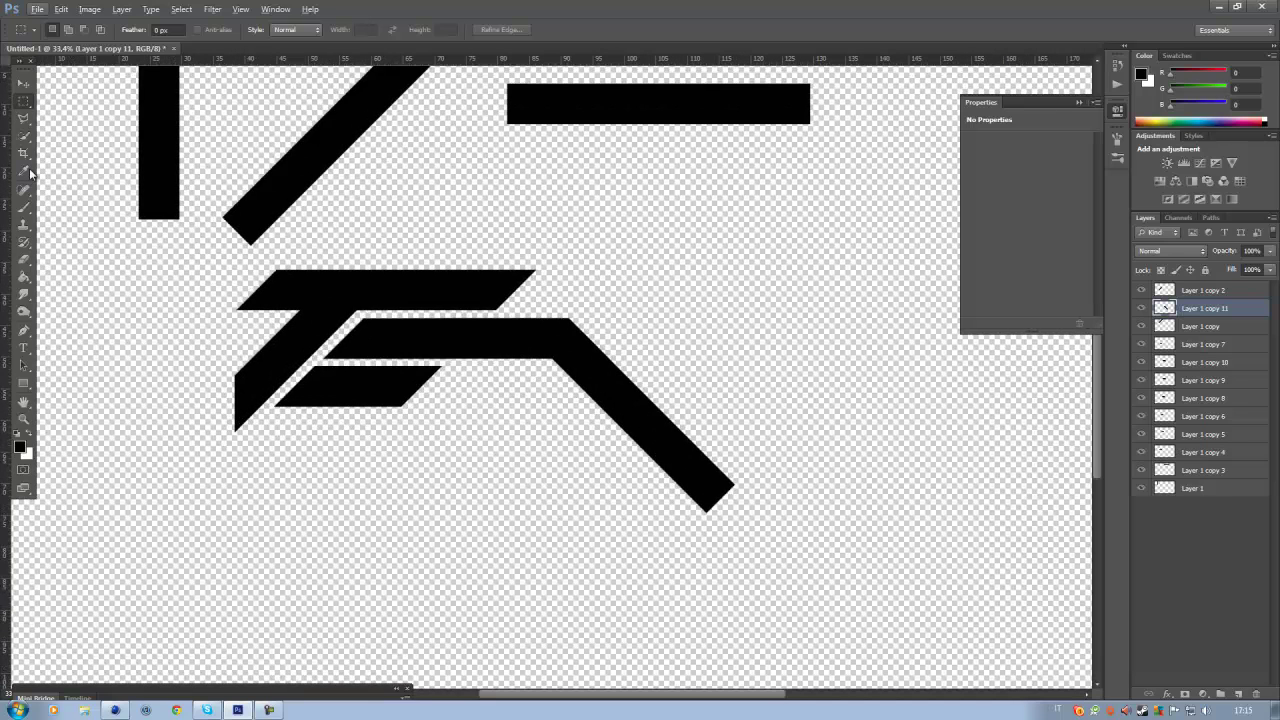
Shift the long diagonal bar up and left, then marquee the upper bars and deselect.
click(22, 84)
scroll(590, 307, up, 1)
scroll(585, 300, up, 1)
drag(686, 361, 571, 355)
click(22, 101)
drag(115, 140, 660, 362)
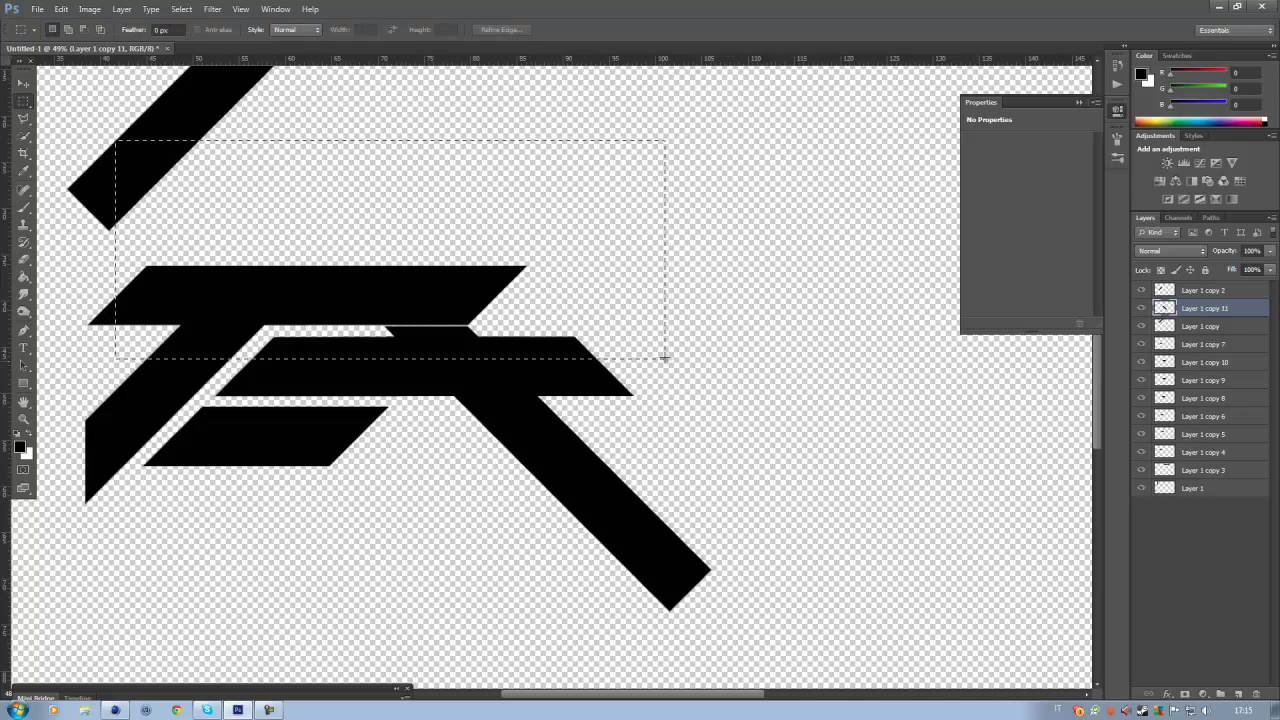
click(692, 337)
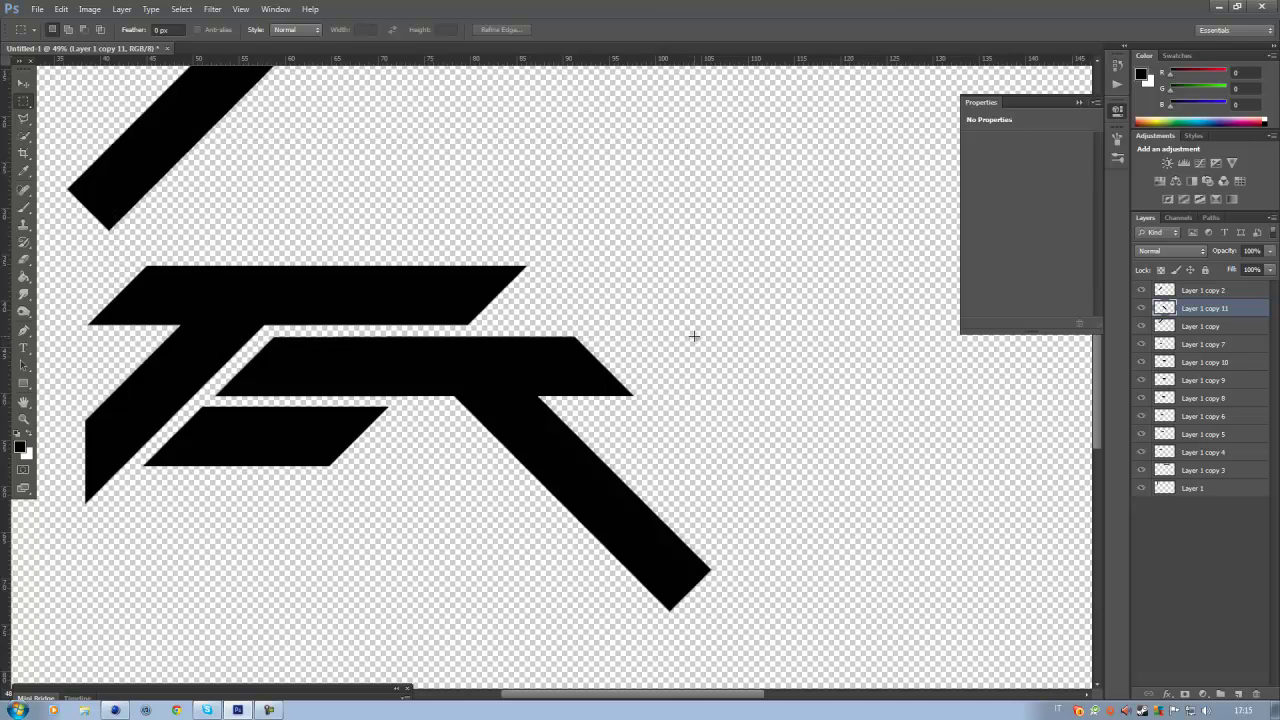
scroll(546, 334, up, 3)
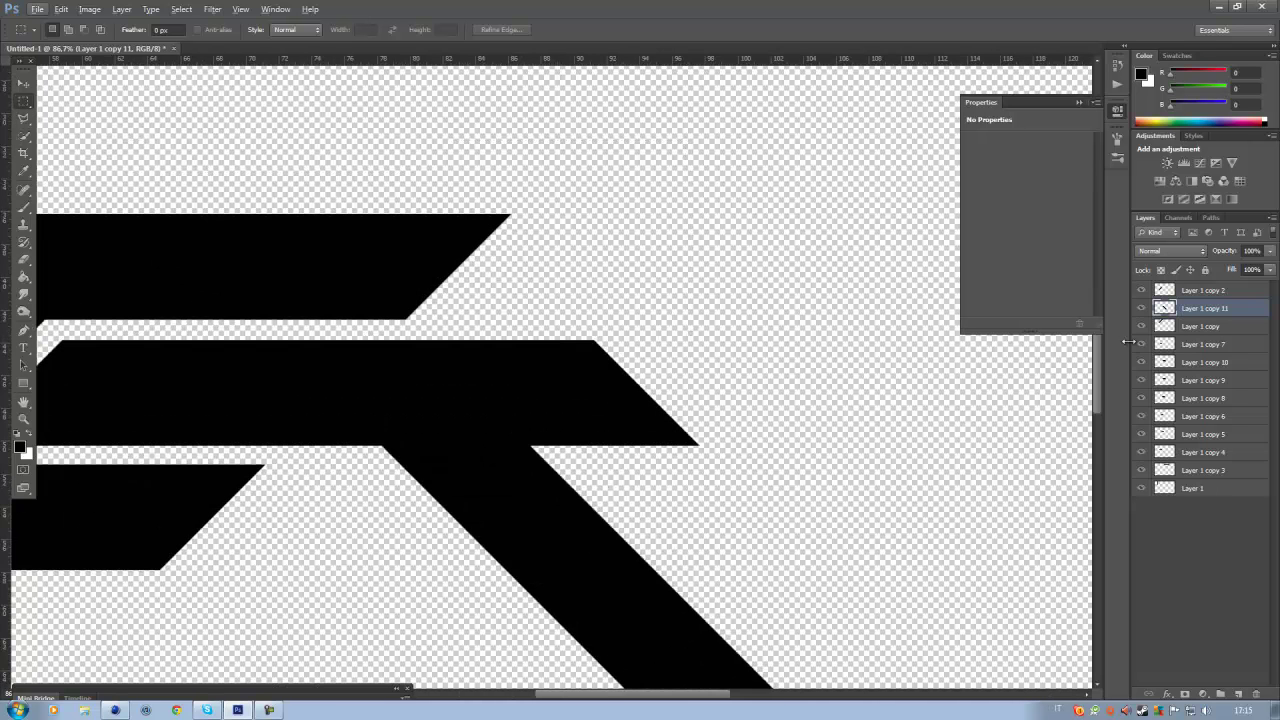
Toggle layer visibility to find which layer holds each bar piece.
click(1140, 348)
click(1140, 348)
click(1140, 434)
click(1140, 434)
click(1140, 416)
click(1140, 416)
click(1140, 398)
click(1140, 397)
click(1141, 344)
click(1141, 344)
click(1141, 434)
click(1141, 434)
click(1141, 416)
click(1141, 416)
click(1141, 398)
click(1141, 398)
click(1141, 344)
click(1141, 344)
click(1141, 308)
click(1141, 308)
Hide Layer 1 copy 3 through copy 6 and copy 10, then move and delete Layer 1 copy 9.
drag(1141, 458, 1143, 366)
click(1142, 364)
click(1205, 380)
click(24, 83)
drag(422, 317, 645, 240)
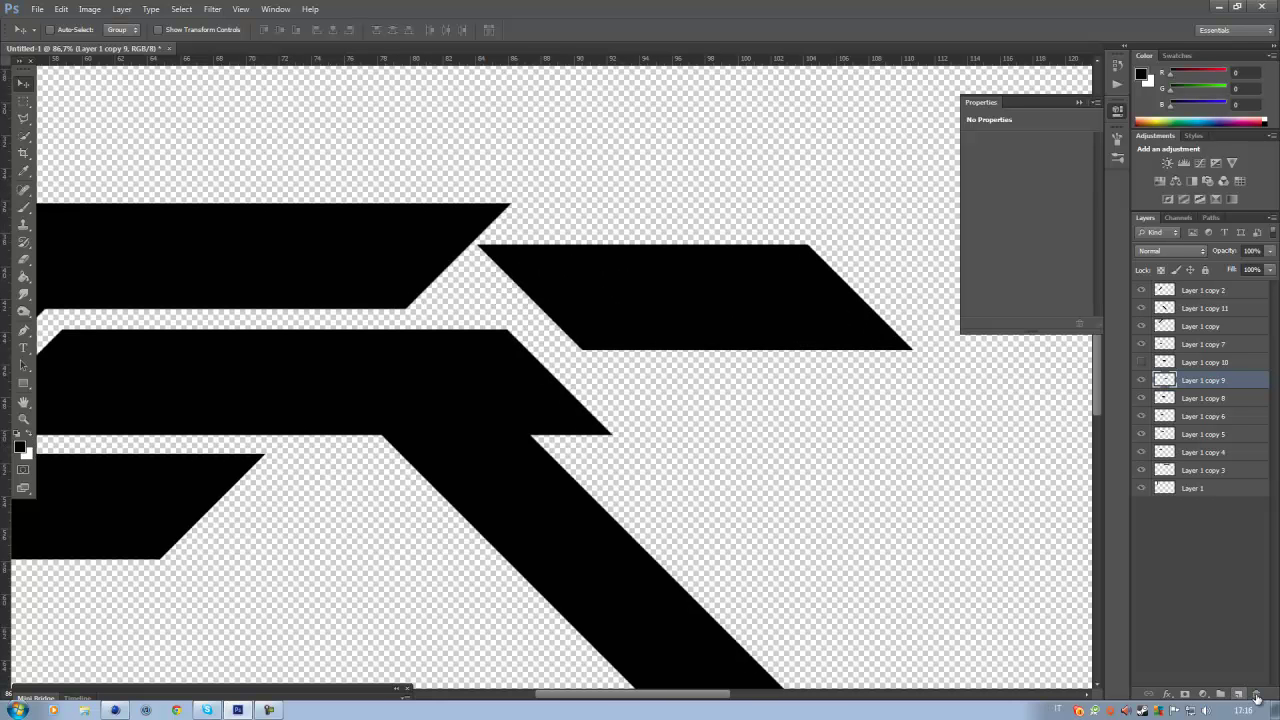
drag(1241, 700, 1256, 694)
Check the remaining pieces and delete the Layer 1 copy 10 layer.
click(1141, 398)
click(1141, 398)
click(1141, 416)
click(1141, 416)
click(1141, 361)
click(1228, 368)
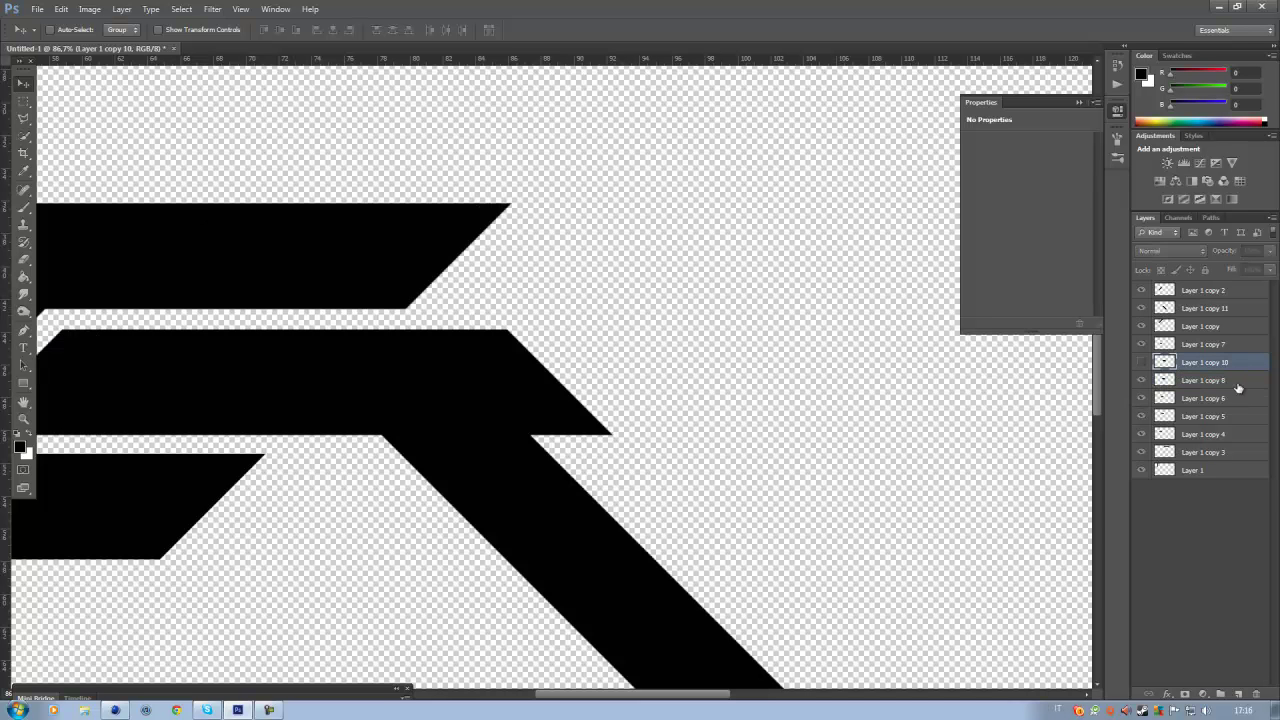
click(1256, 694)
Toggle the lower-left, middle and top bar layers to review the remaining pieces.
click(1141, 344)
click(1141, 344)
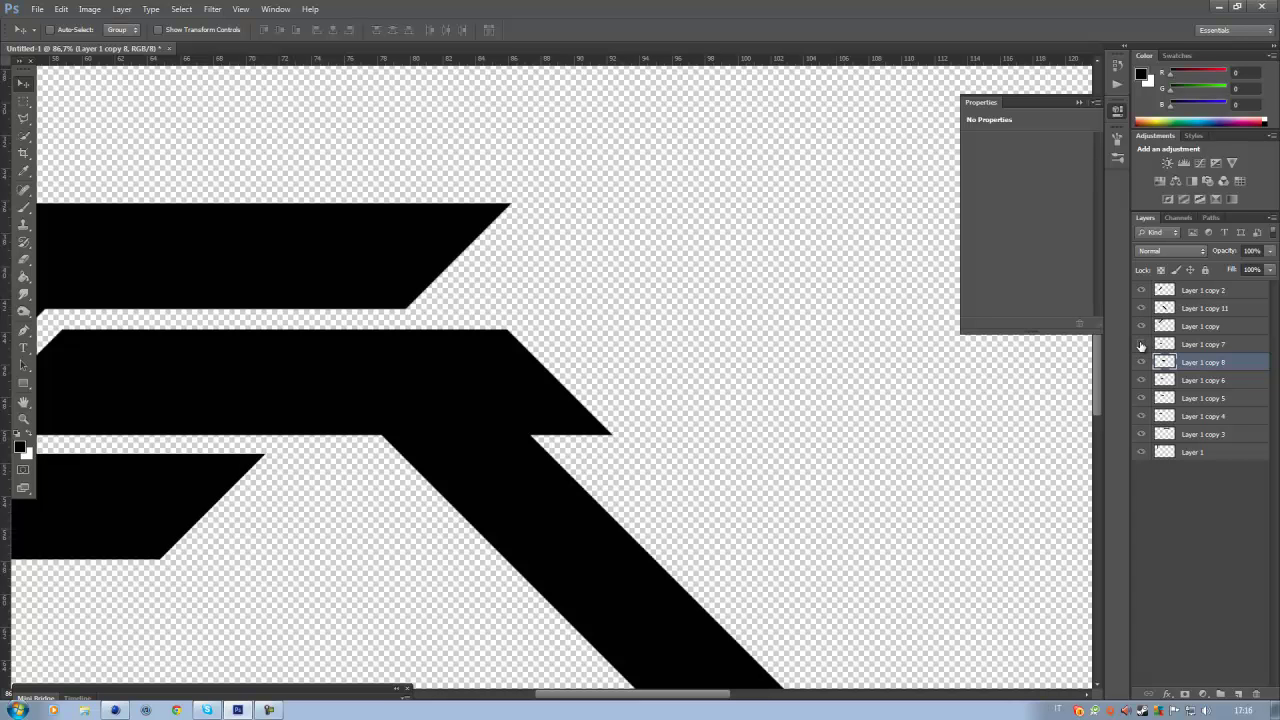
click(1141, 344)
click(1138, 382)
click(1141, 399)
click(1141, 399)
click(1141, 416)
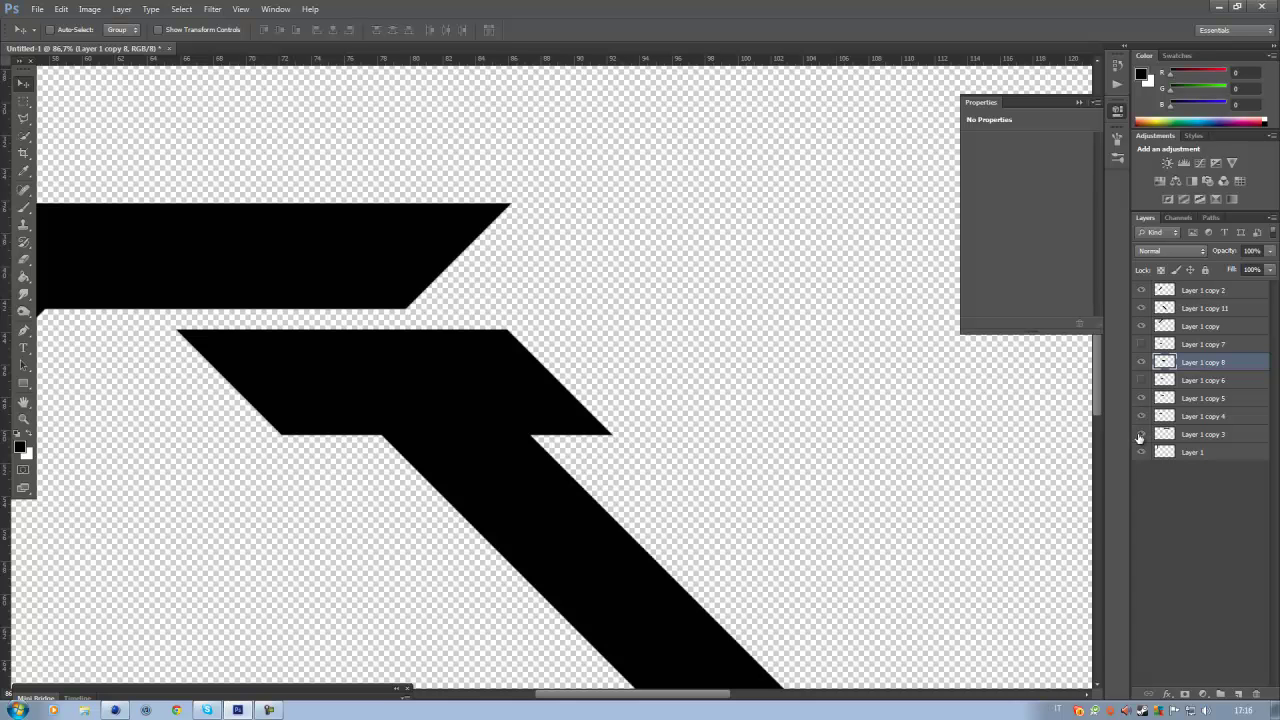
scroll(463, 351, down, 5)
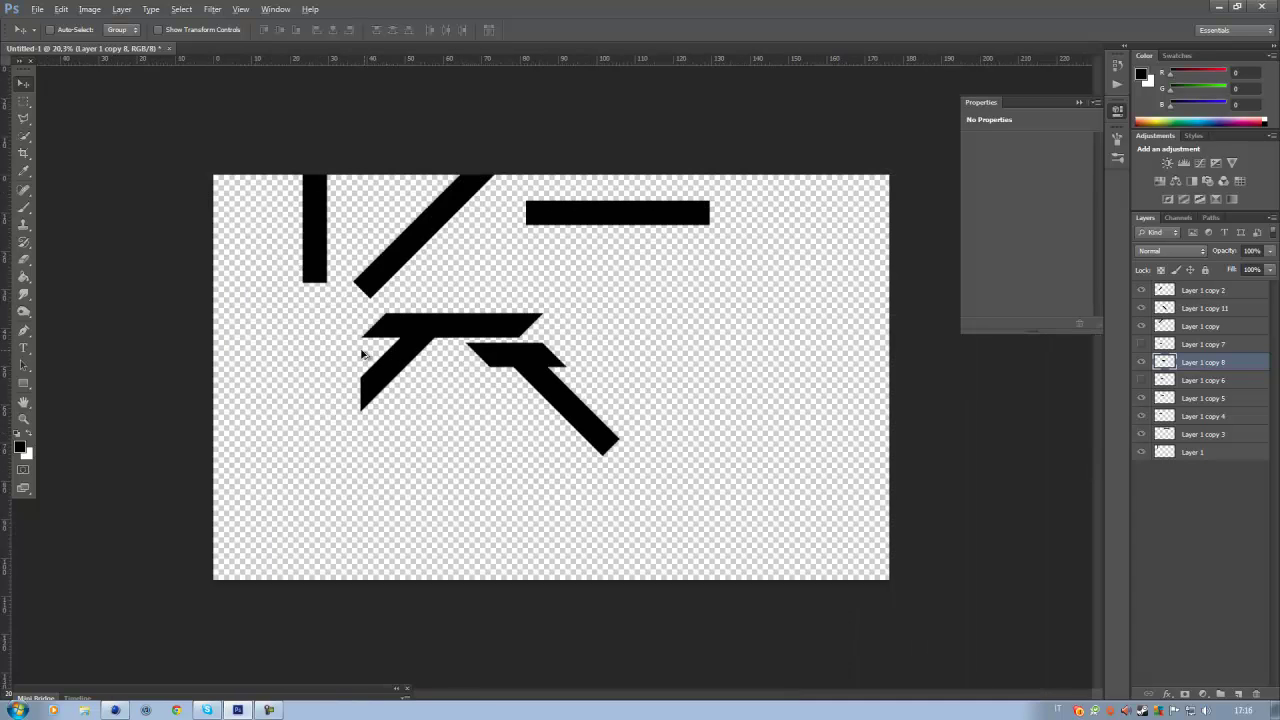
scroll(474, 341, up, 3)
scroll(474, 341, up, 1)
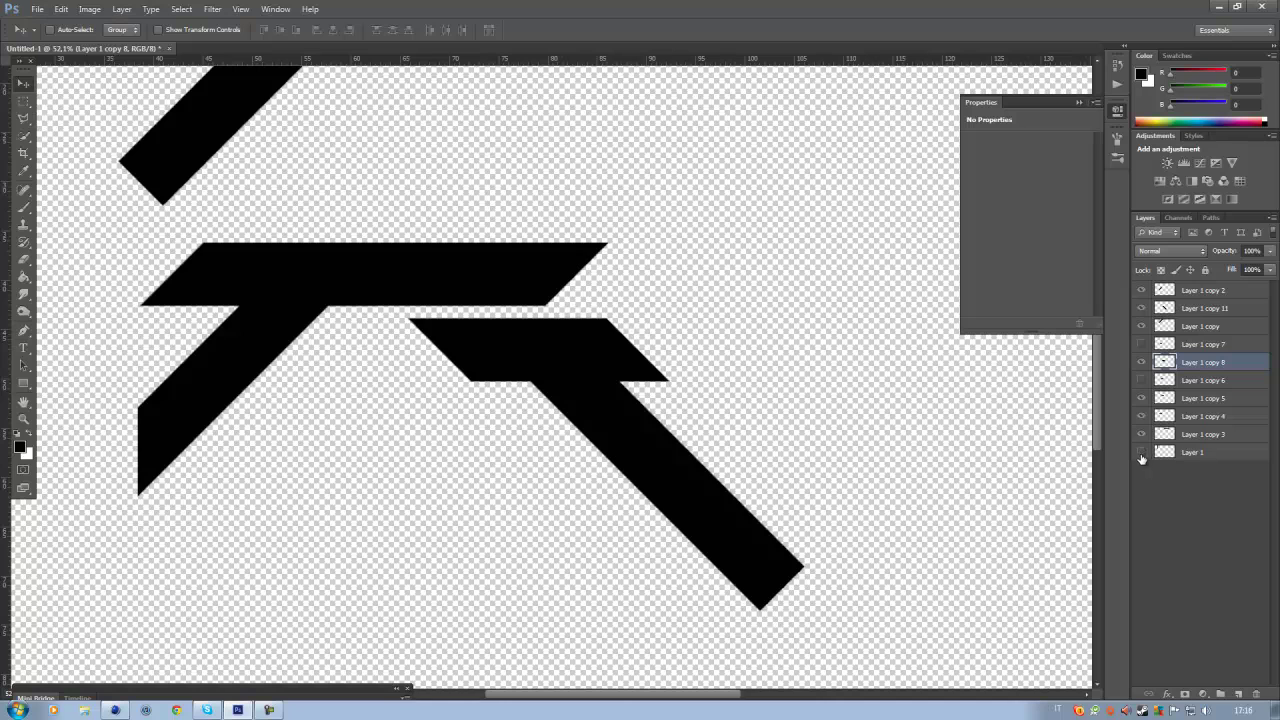
Restore all layers' visibility and nudge the small right parallelogram a few pixels left.
click(1141, 290)
click(1141, 290)
click(1141, 308)
click(1141, 308)
click(1141, 308)
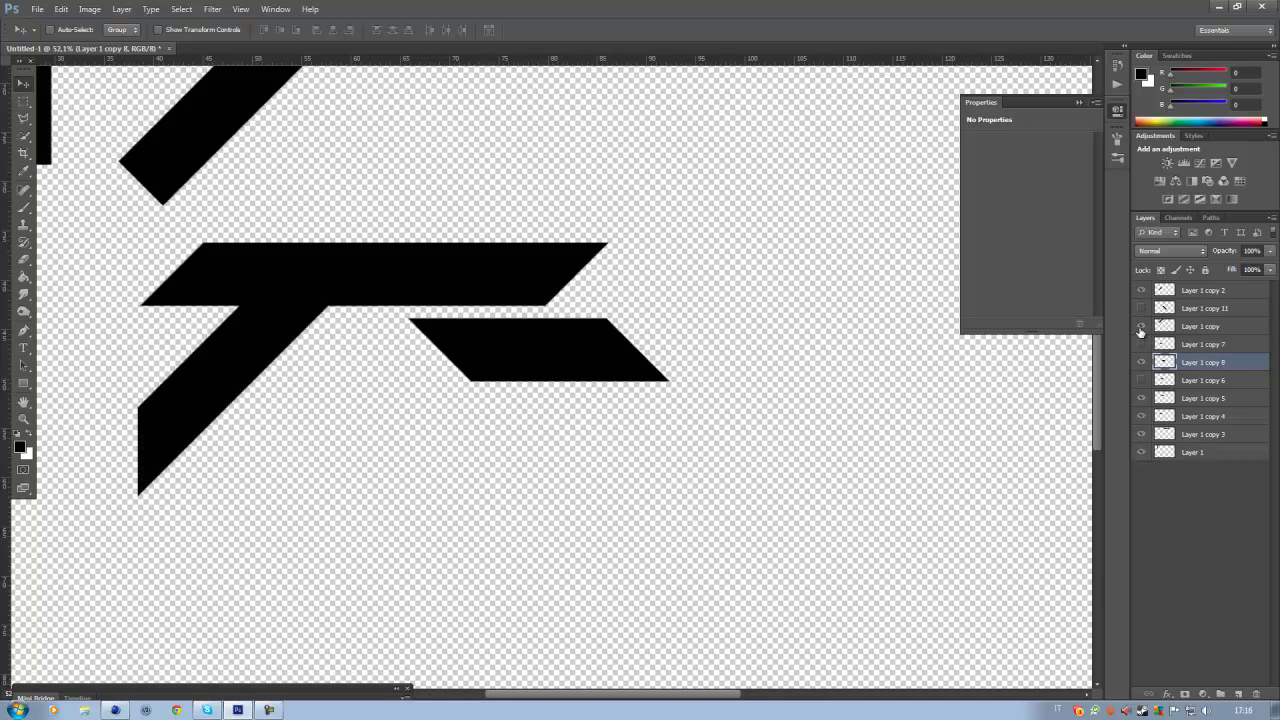
click(1141, 364)
click(1141, 364)
click(1141, 380)
click(1141, 344)
click(1141, 308)
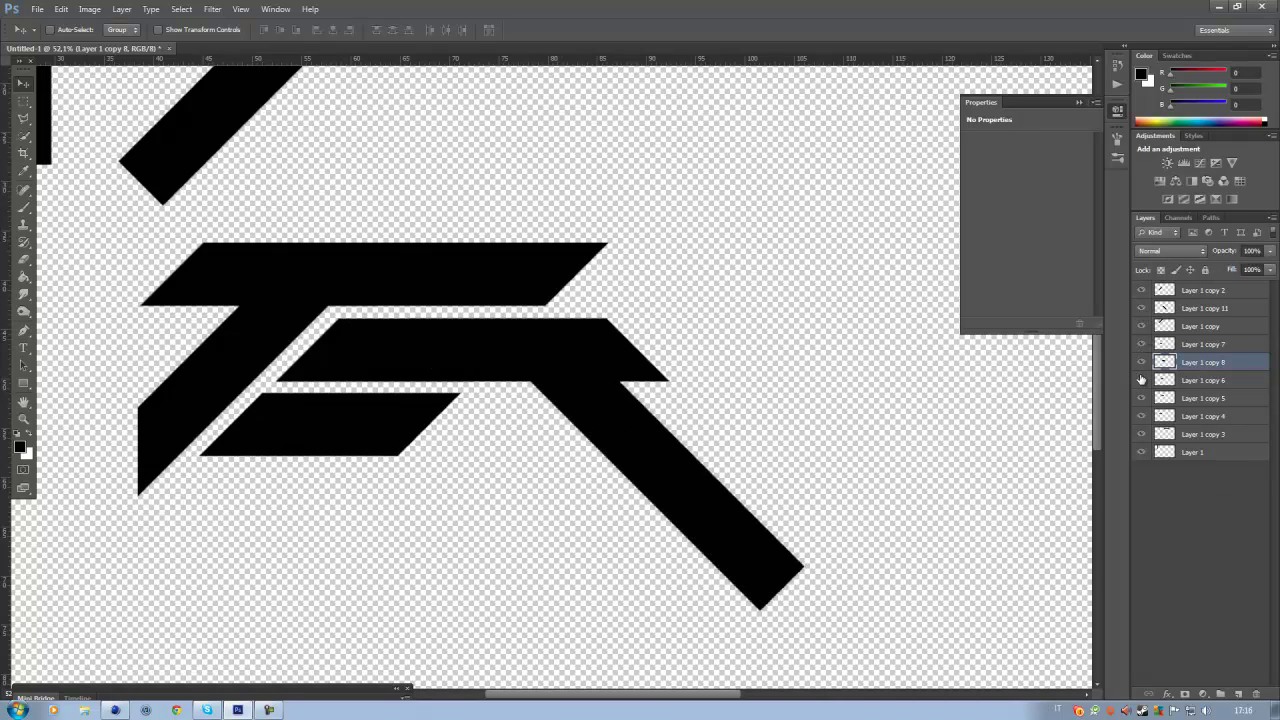
click(1141, 362)
click(1141, 362)
key(shift+Left)
key(shift+Left)
key(shift+Left)
key(shift+Left)
key(shift+Left)
key(shift+Left)
key(shift+Left)
key(shift+Left)
key(shift+Left)
key(shift+Left)
key(shift+Left)
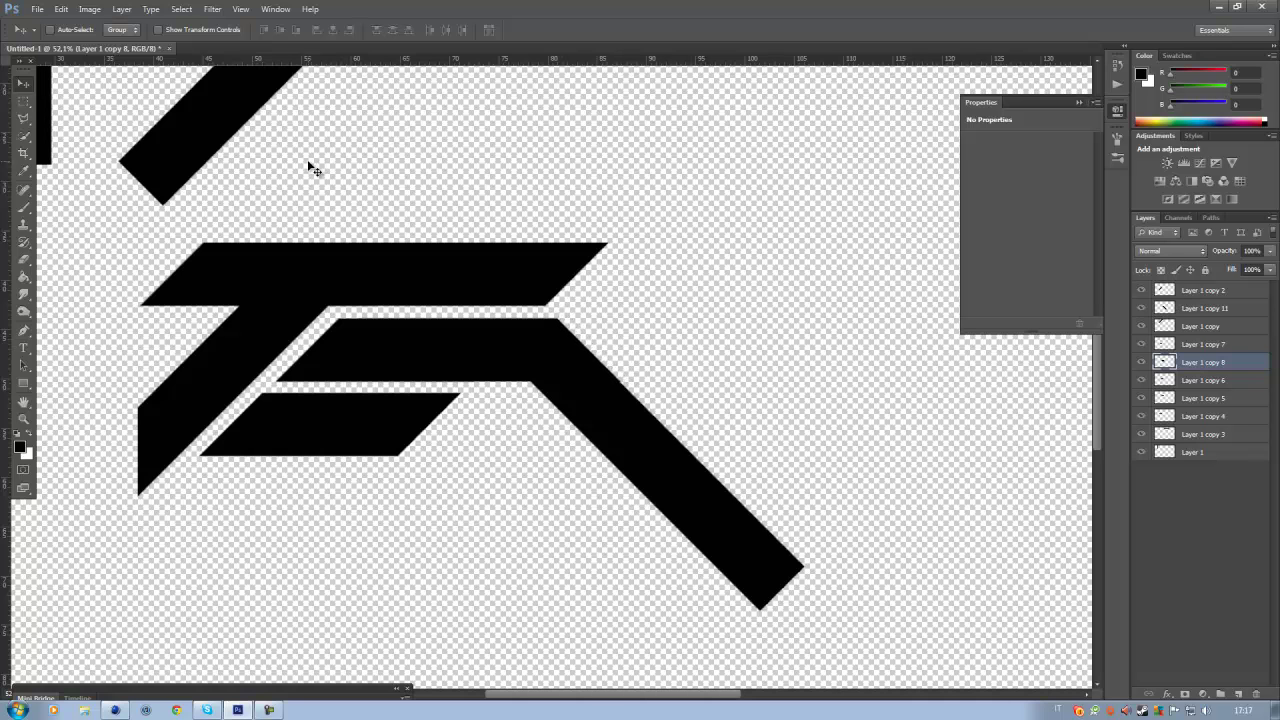
Show guides and add a horizontal guide at the small parallelogram's bottom edge.
scroll(591, 343, up, 3)
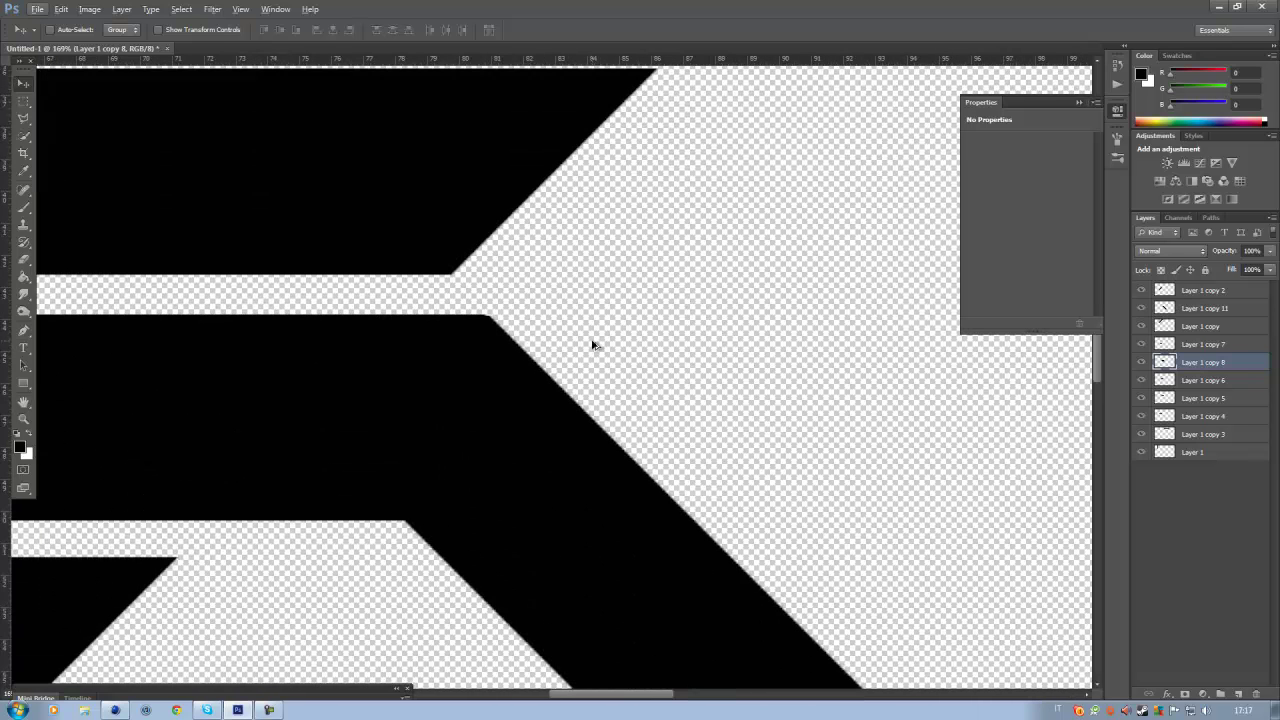
key(alt)
scroll(578, 332, down, 5)
scroll(346, 354, up, 2)
scroll(294, 352, up, 2)
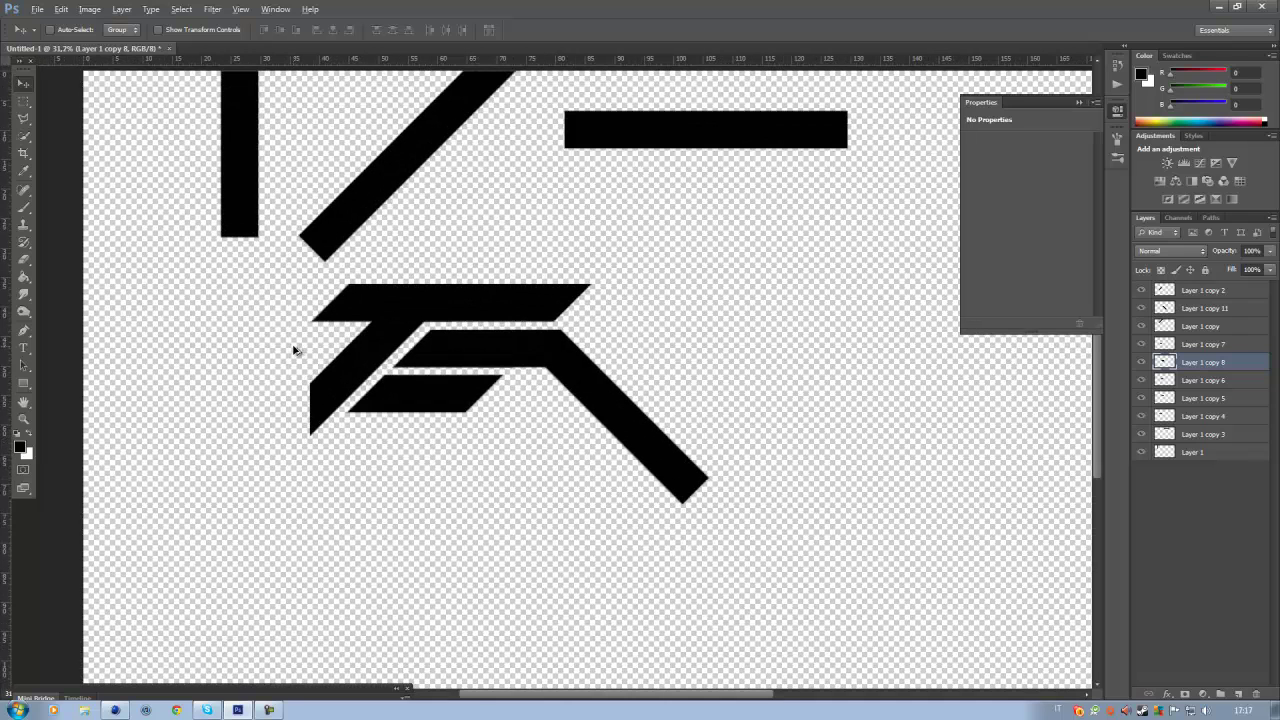
click(29, 103)
key(ctrl+semicolon)
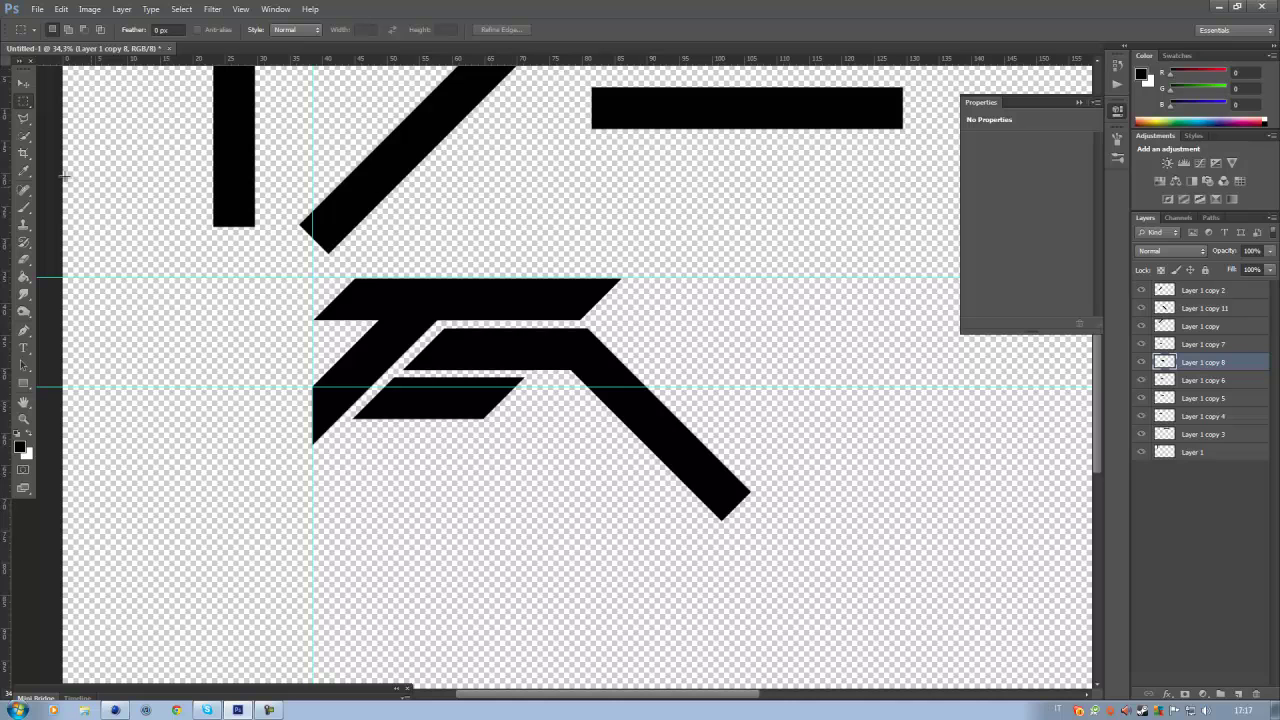
drag(362, 70, 430, 418)
Marquee the diagonal leg below the guide and cut it from Layer 1 copy 11.
drag(886, 634, 408, 418)
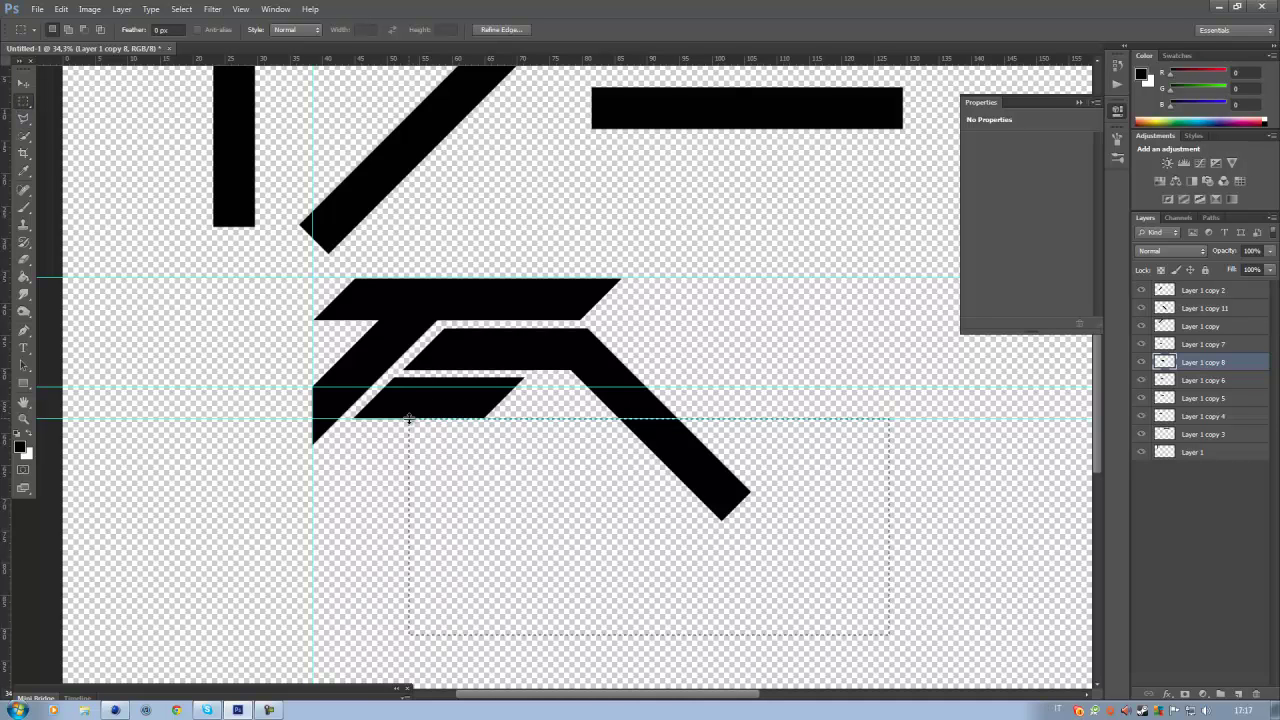
key(ctrl+x)
click(630, 268)
click(1231, 311)
key(ctrl+x)
scroll(545, 363, up, 2)
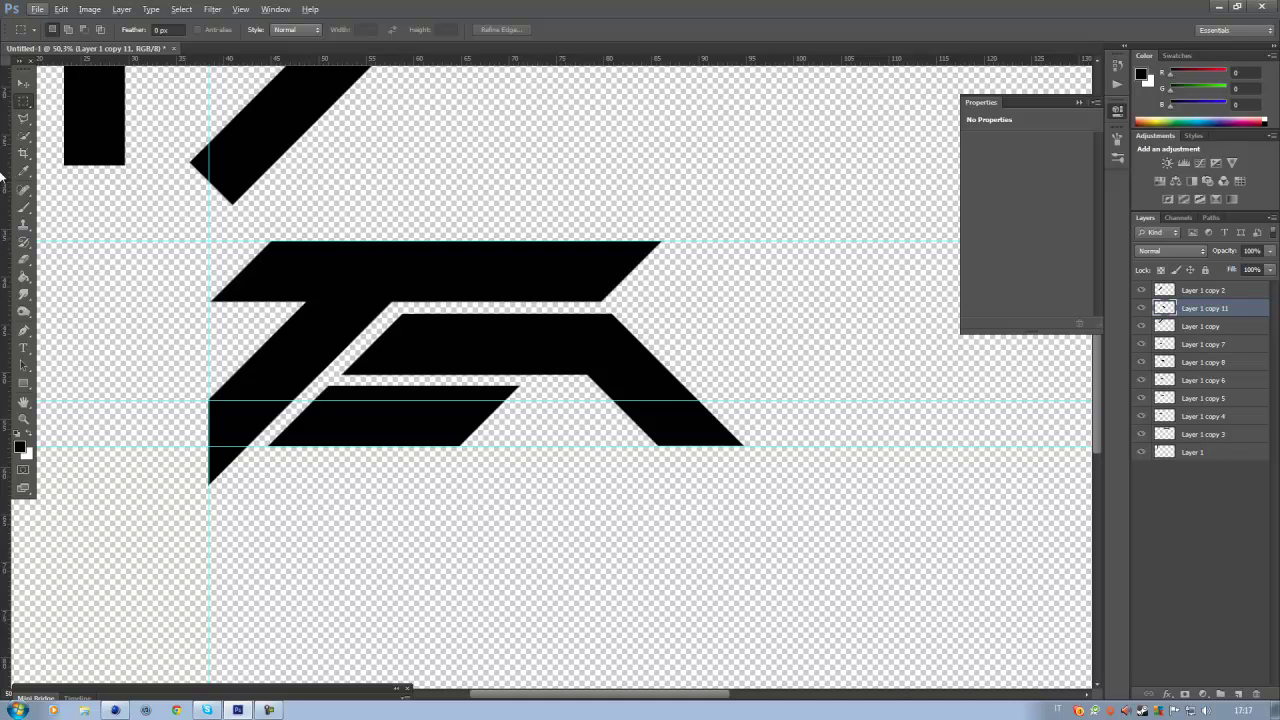
click(23, 83)
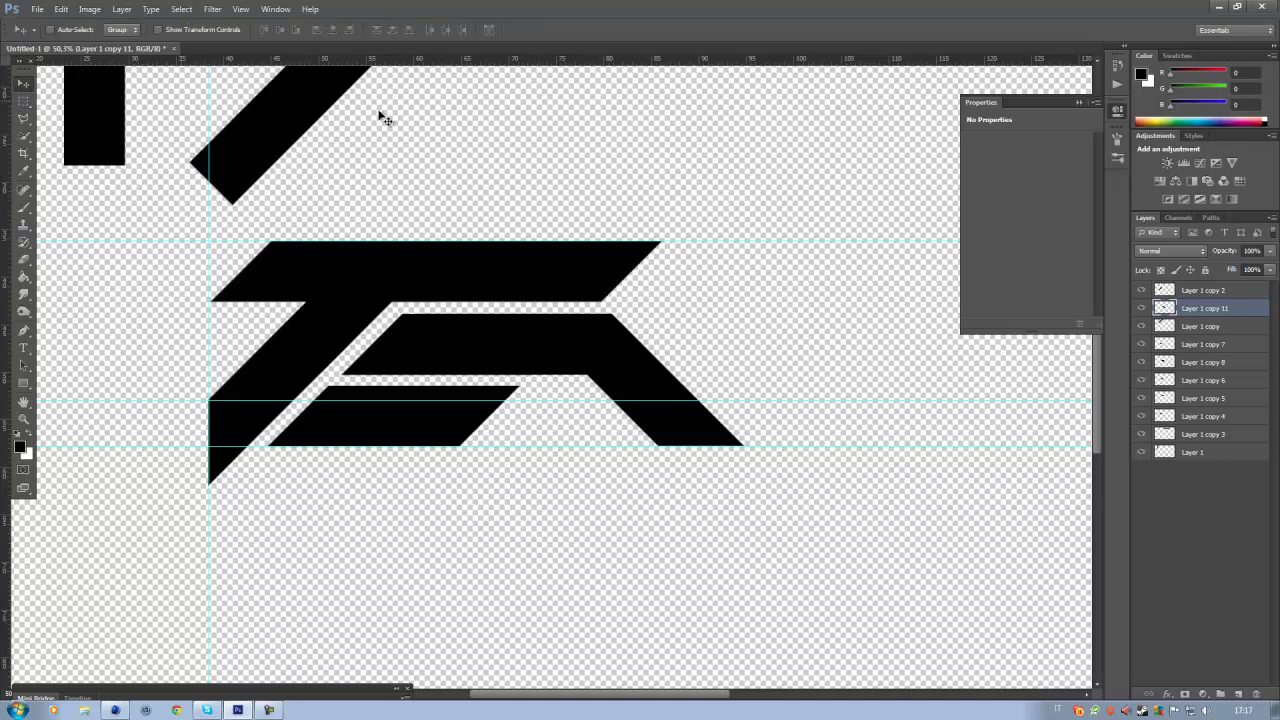
Place a copy of the Layer 1 copy 7 lower bar to its right and nudge it three pixels right.
click(1142, 345)
click(1142, 345)
click(1245, 343)
drag(591, 357, 733, 347)
key(Right)
key(Right)
key(Right)
key(Right)
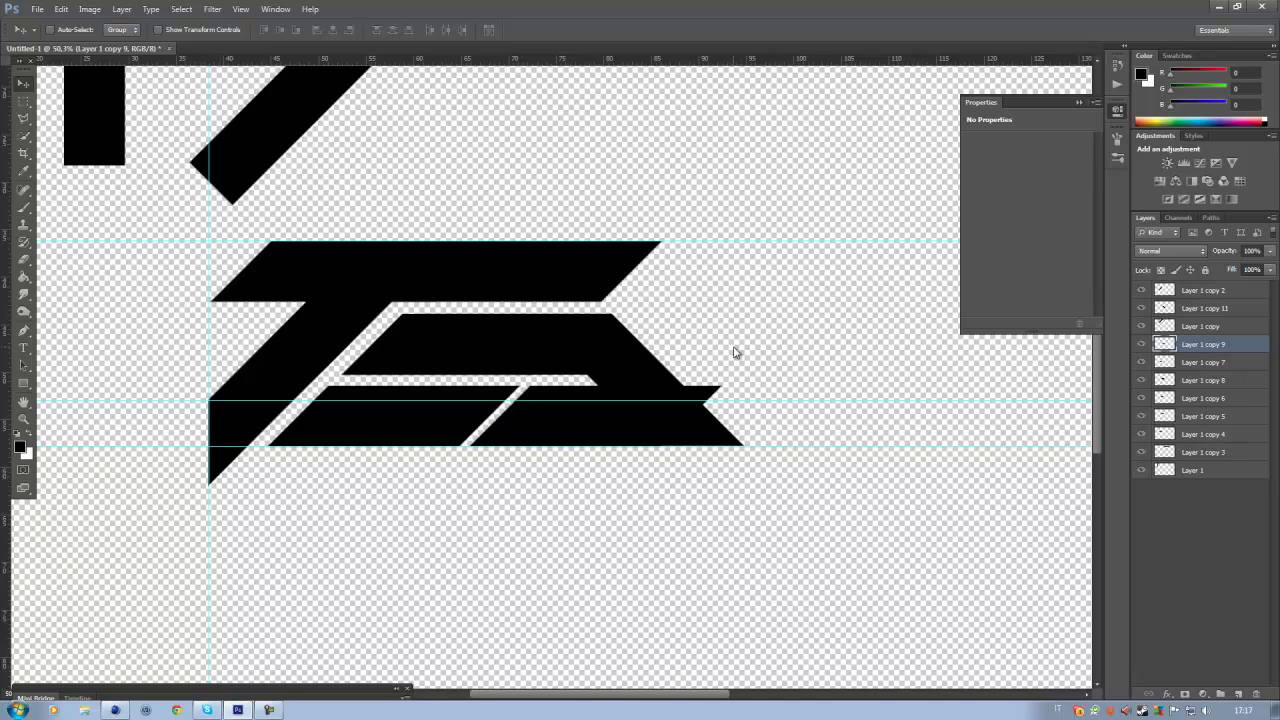
key(Right)
key(Right)
key(Right)
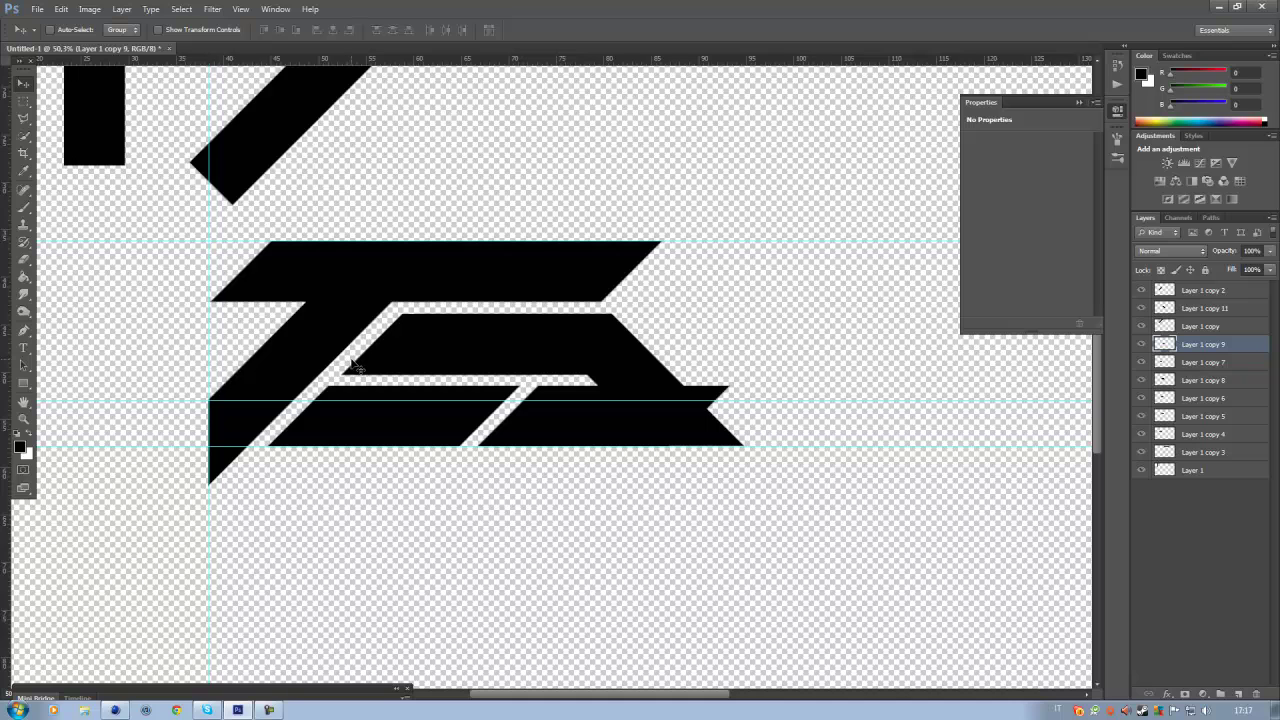
key(Right)
key(Right)
key(Right)
key(Right)
key(Right)
key(Right)
key(Right)
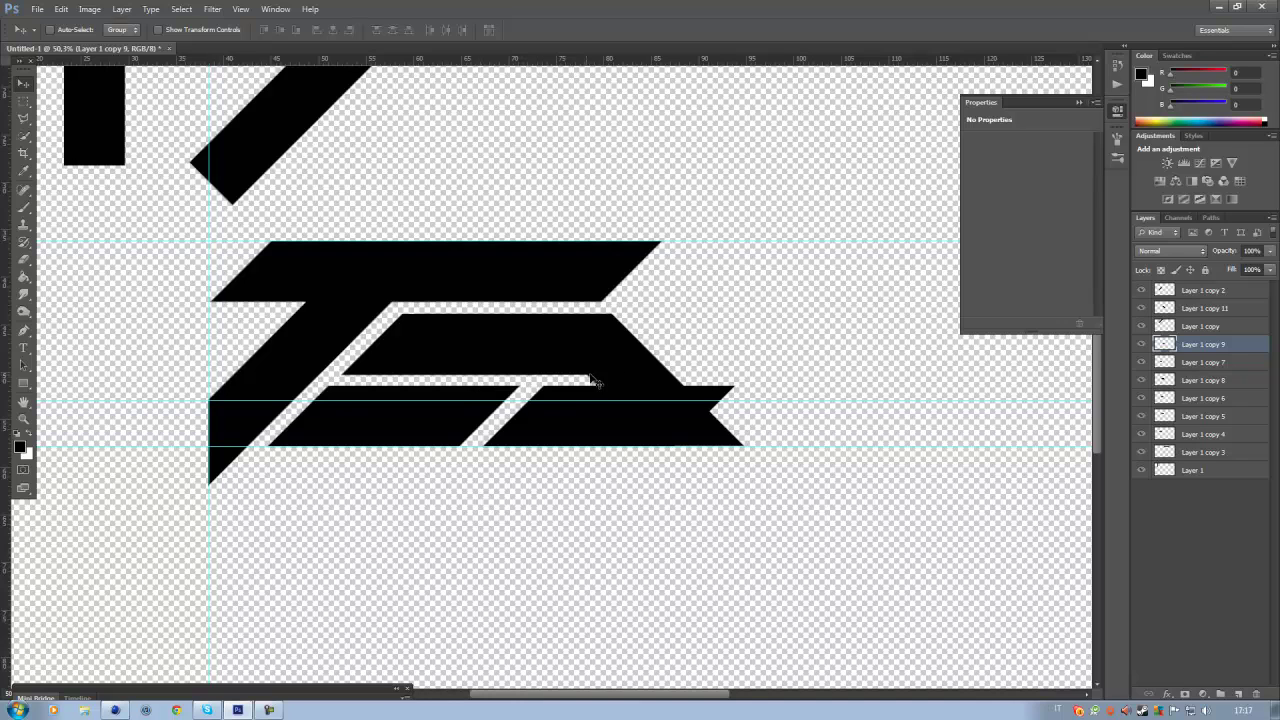
Try rectangular marquee selections across the lower bars, clearing each one.
scroll(553, 383, down, 1)
scroll(46, 116, up, 2)
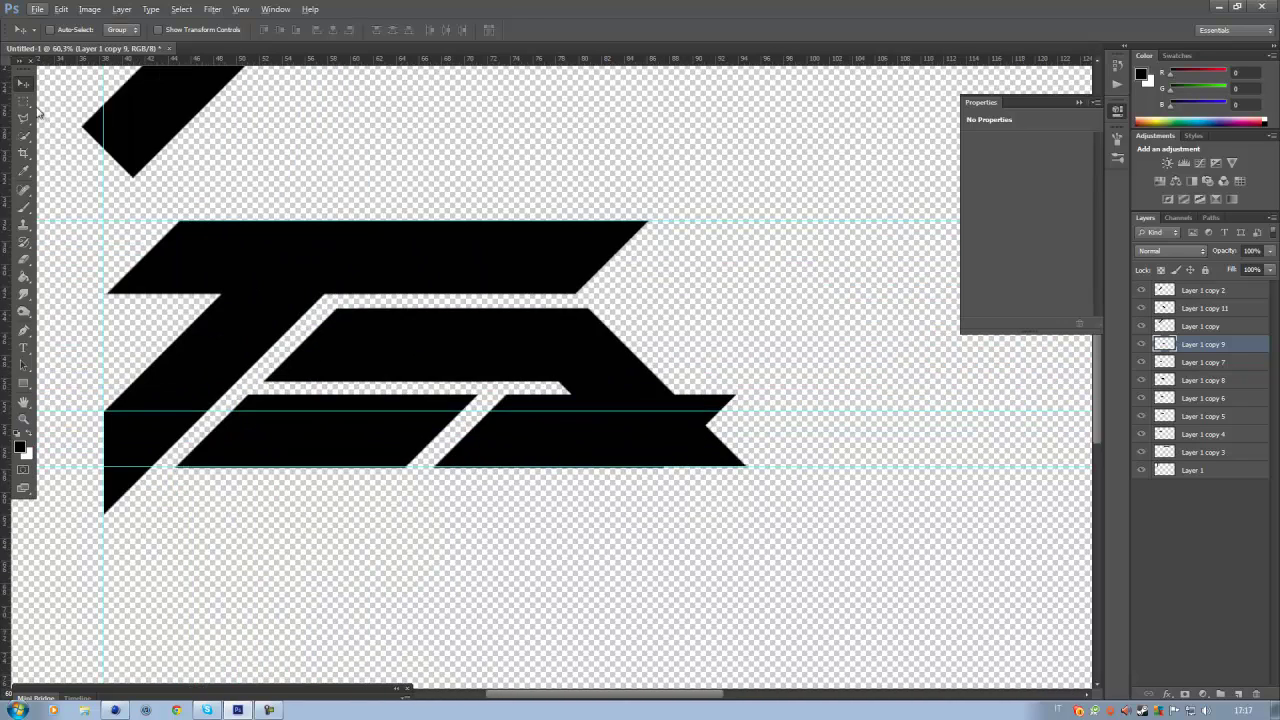
key(m)
drag(739, 417, 669, 357)
click(674, 363)
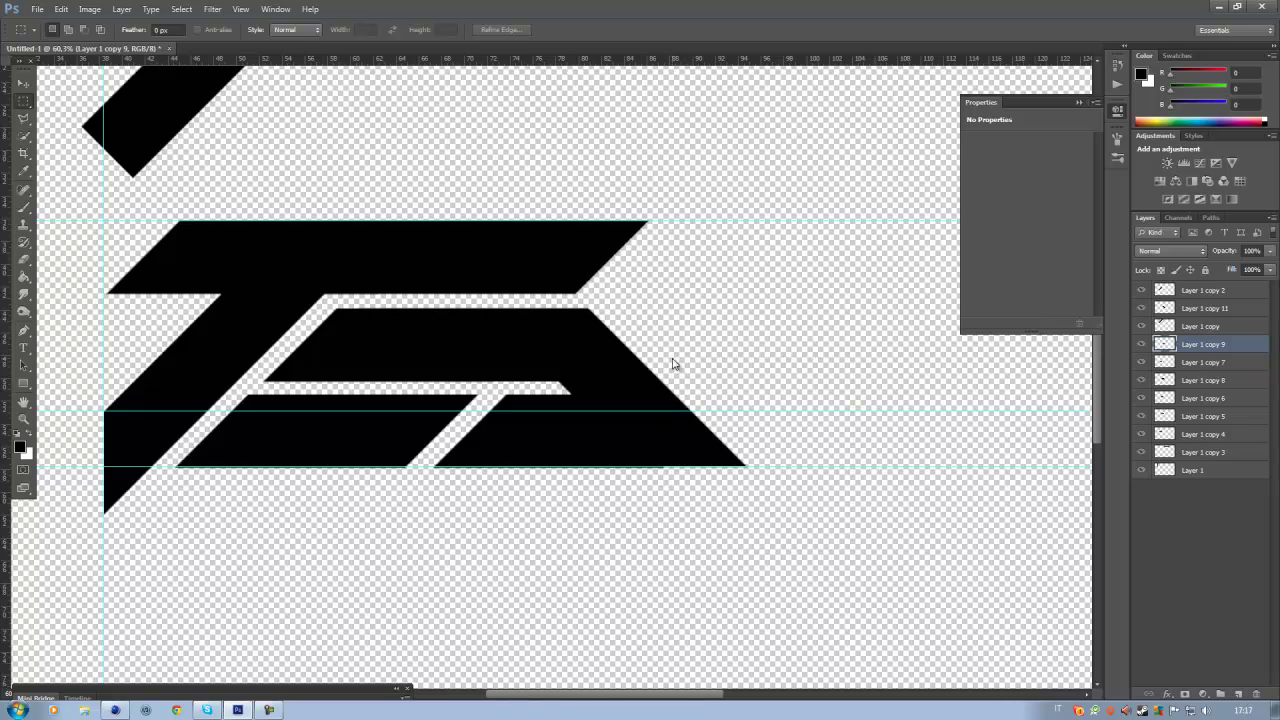
scroll(674, 604, up, 2)
key(alt)
drag(797, 529, 190, 348)
click(190, 348)
scroll(294, 411, down, 4)
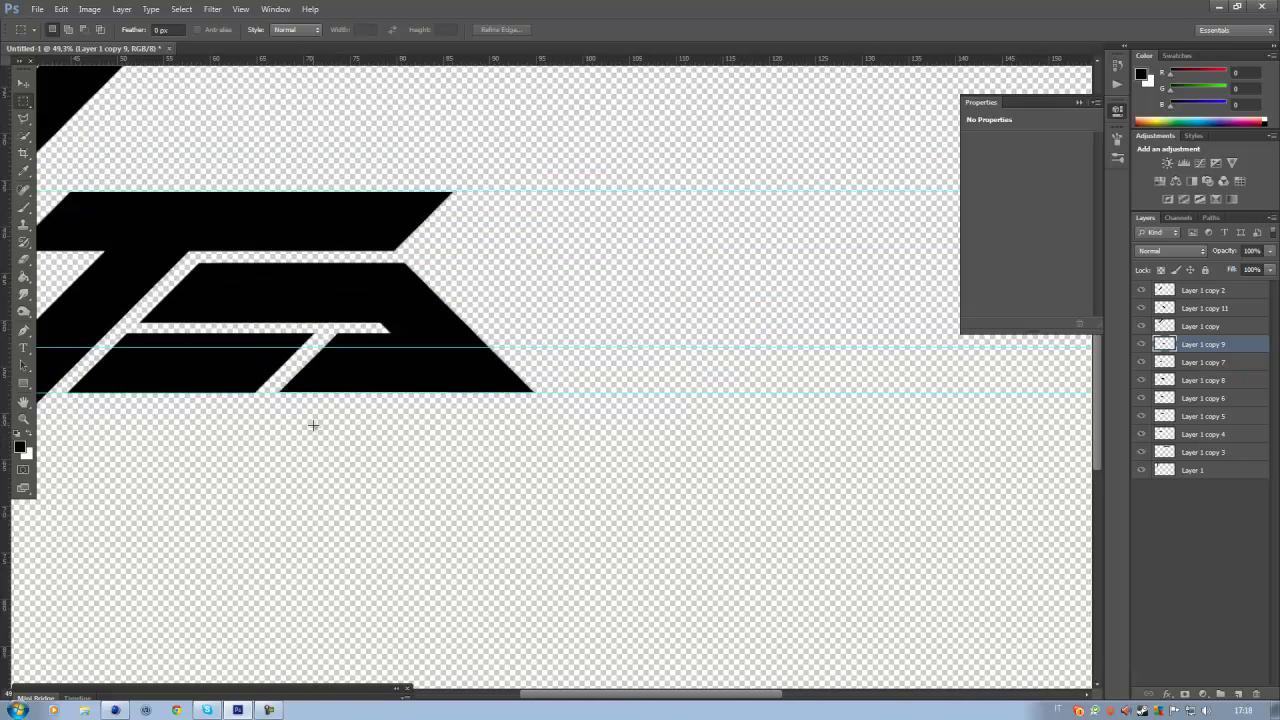
scroll(541, 373, up, 2)
scroll(541, 373, up, 1)
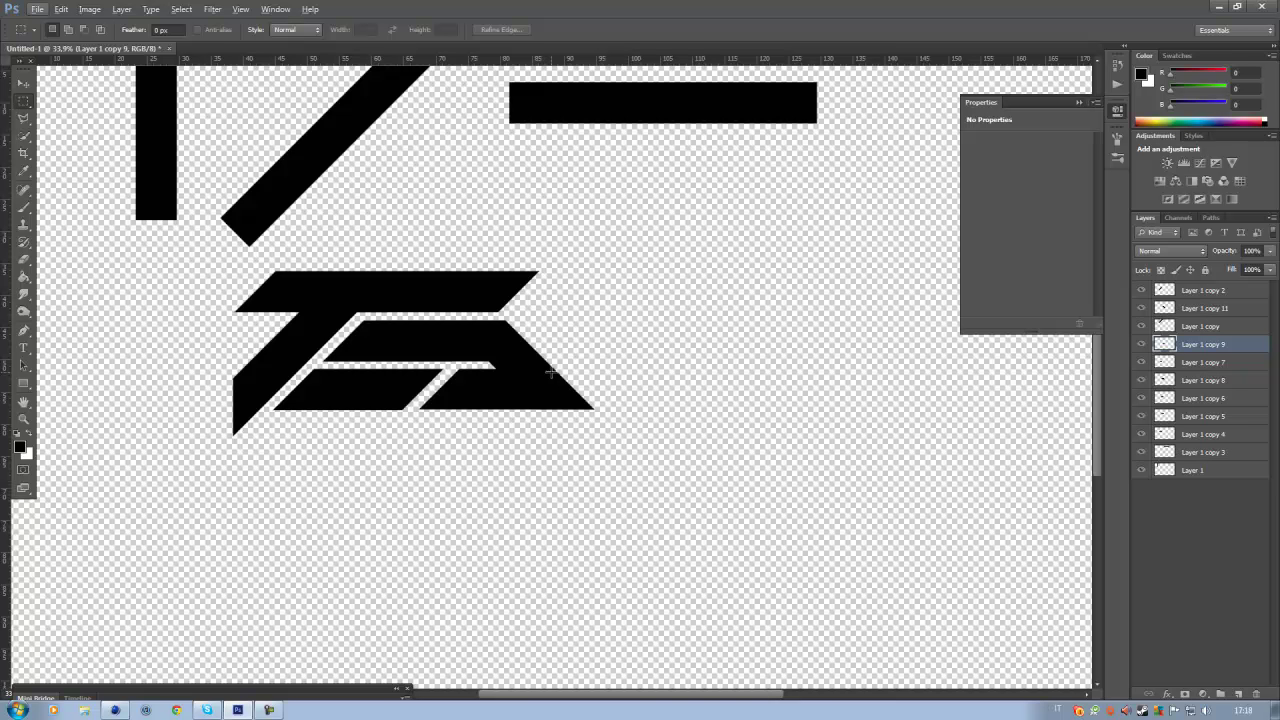
Duplicate the upper diagonal bar's layer and flip the copy horizontally.
click(27, 85)
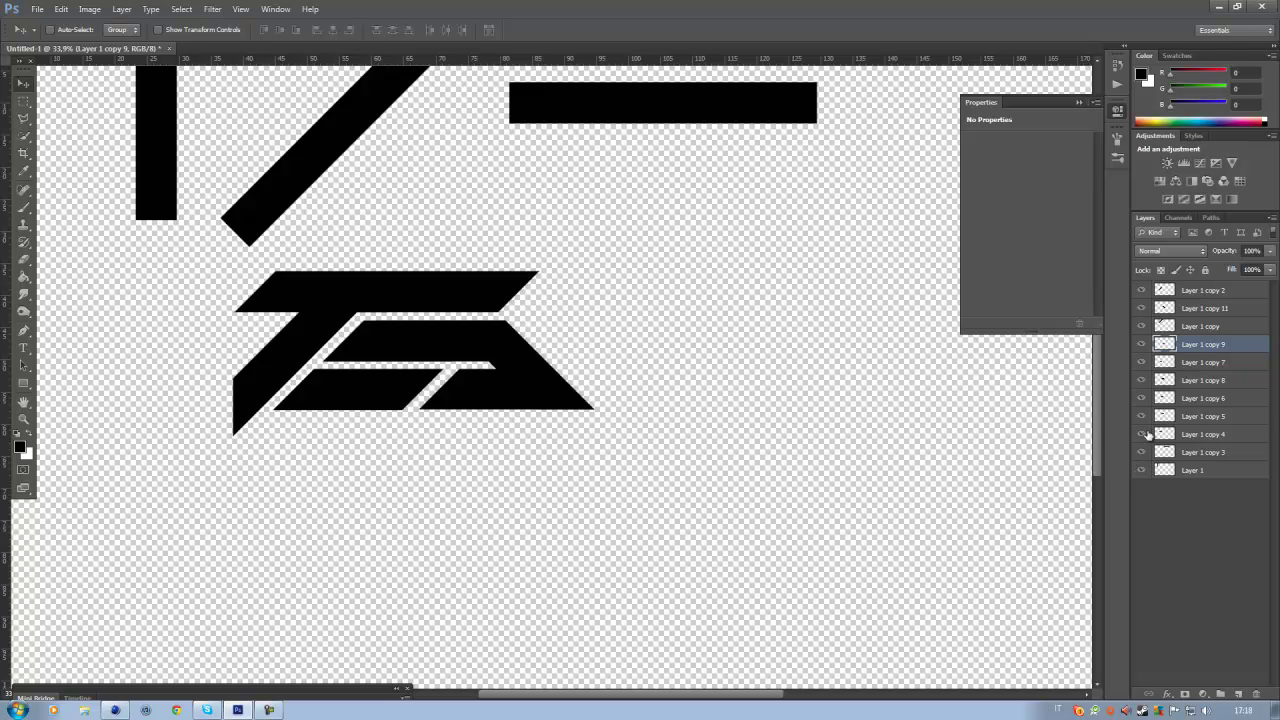
click(1141, 326)
click(1141, 326)
click(1245, 331)
key(ctrl+j)
click(61, 9)
mouse_move(157, 273)
click(329, 410)
Position the mirrored bar beside the A shape, nudging it right until the gap is even.
drag(400, 294, 716, 454)
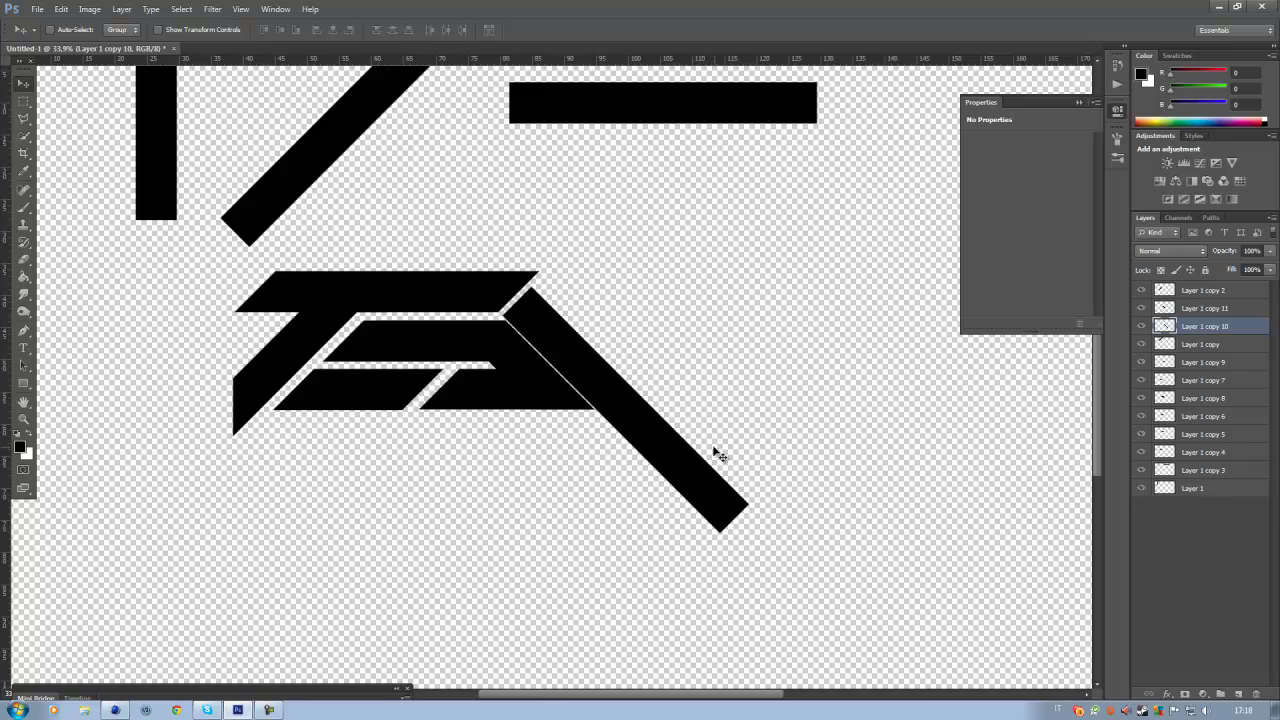
scroll(533, 306, up, 3)
drag(509, 334, 516, 323)
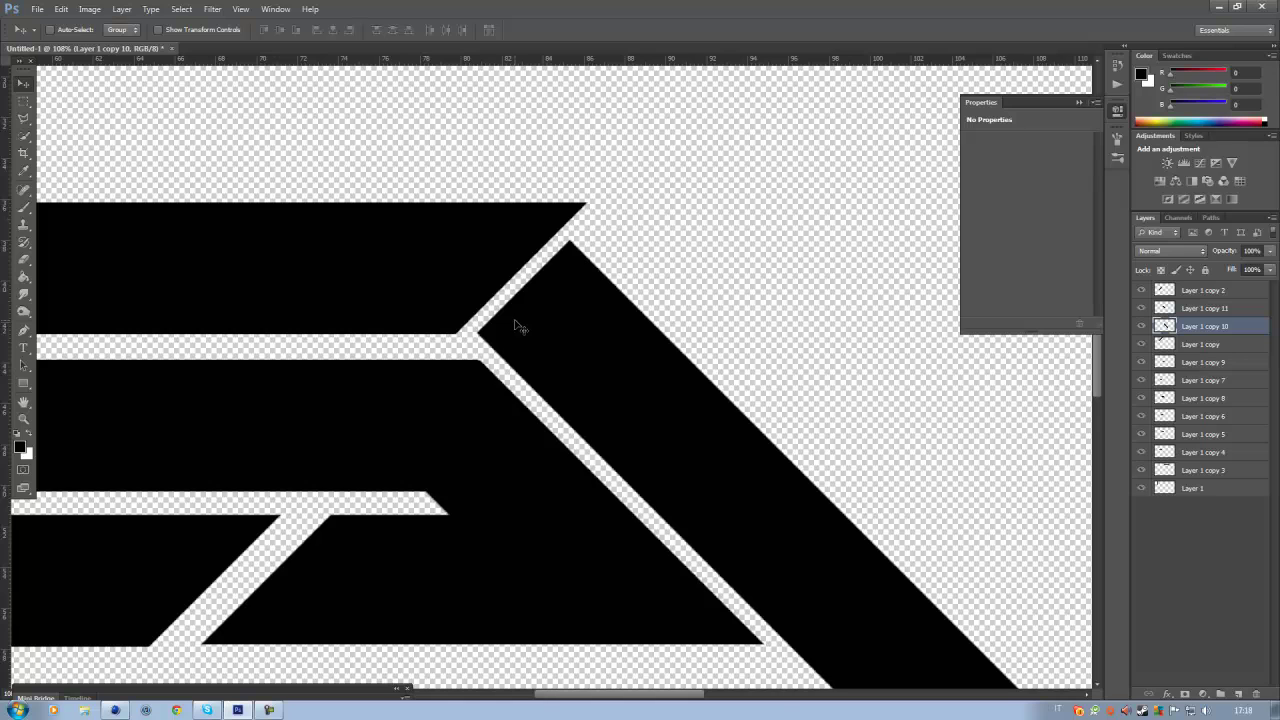
key(Right)
key(Right)
key(Right)
key(Right)
key(Right)
key(Right)
key(Right)
key(Right)
key(Right)
key(Right)
key(Right)
key(Right)
key(Right)
key(Right)
key(Right)
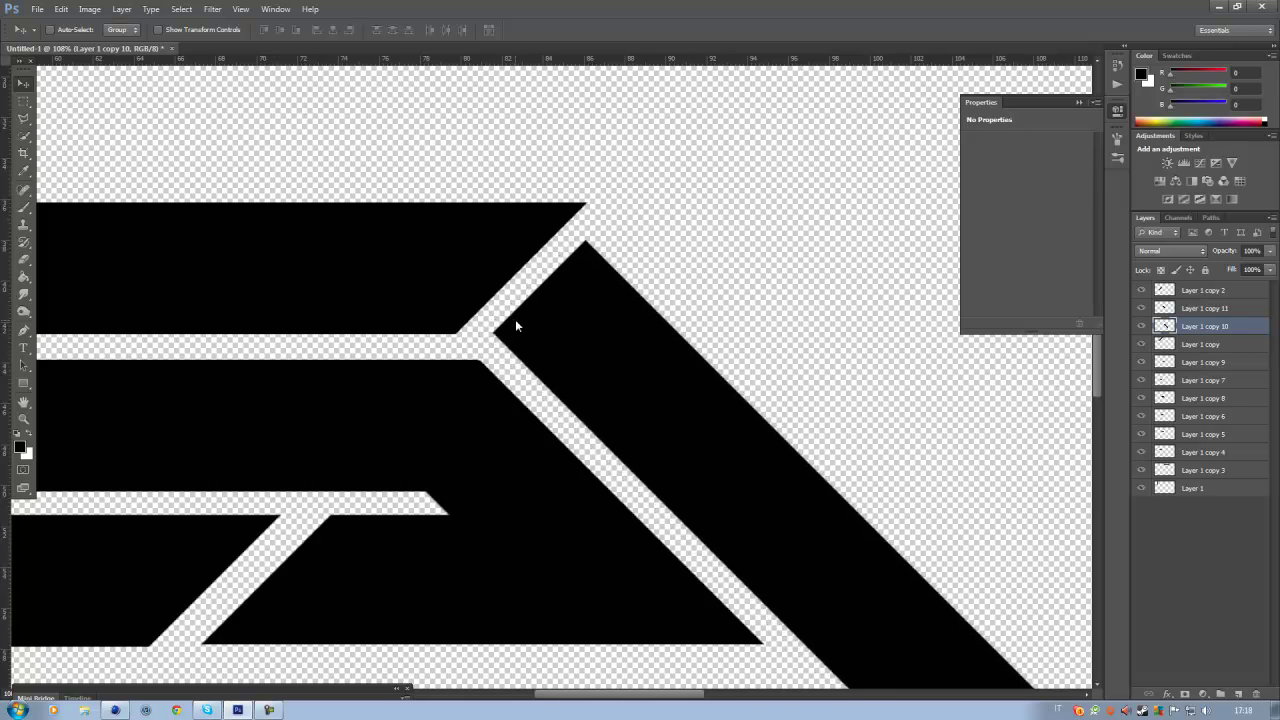
scroll(515, 320, down, 3)
scroll(516, 322, down, 1)
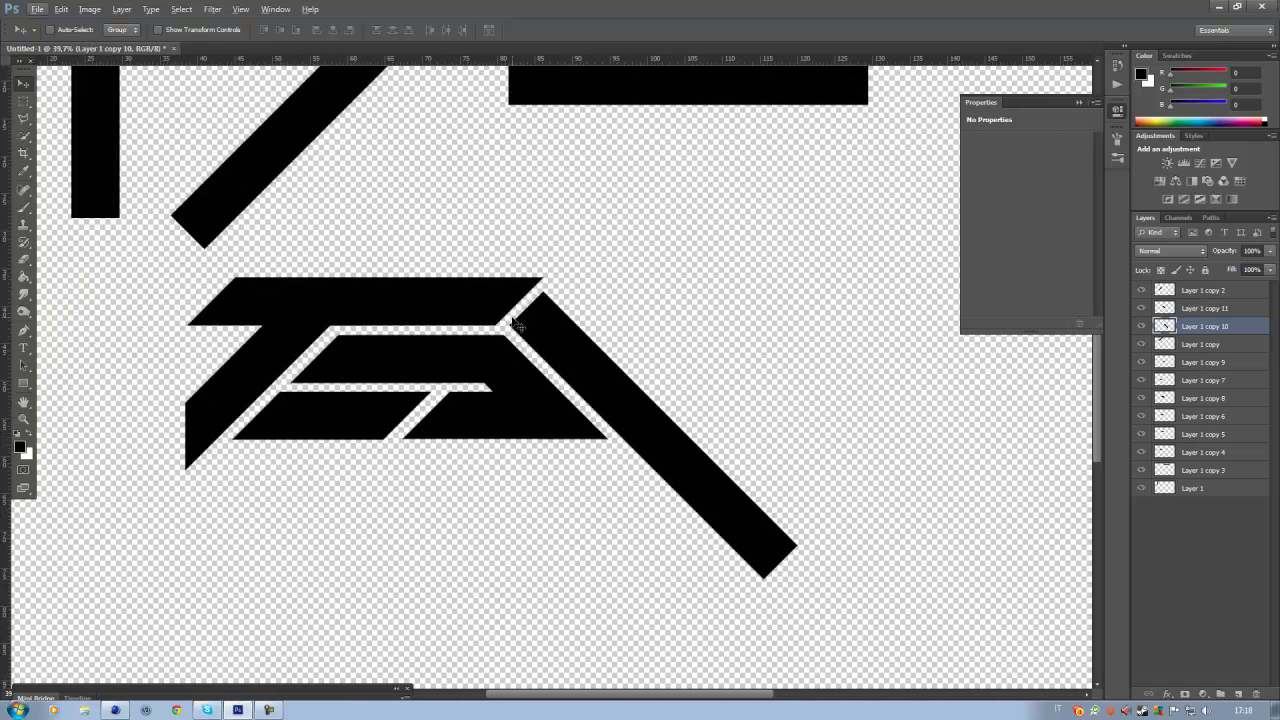
key(Right)
key(Right)
key(Right)
key(Right)
key(Right)
key(Right)
key(Right)
key(Right)
key(Right)
key(Right)
key(Right)
key(Right)
key(Right)
key(Right)
key(Right)
key(Right)
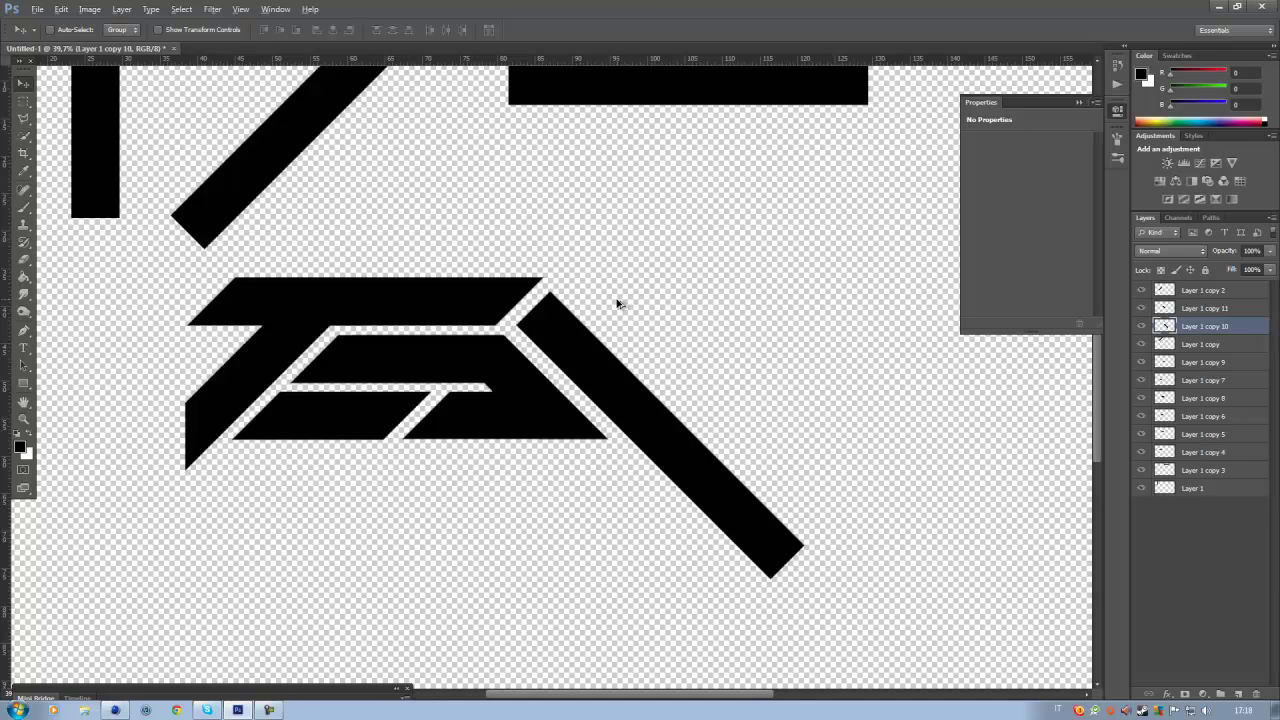
scroll(600, 306, down, 3)
scroll(600, 306, up, 3)
scroll(600, 306, down, 5)
scroll(601, 356, up, 4)
scroll(555, 352, up, 2)
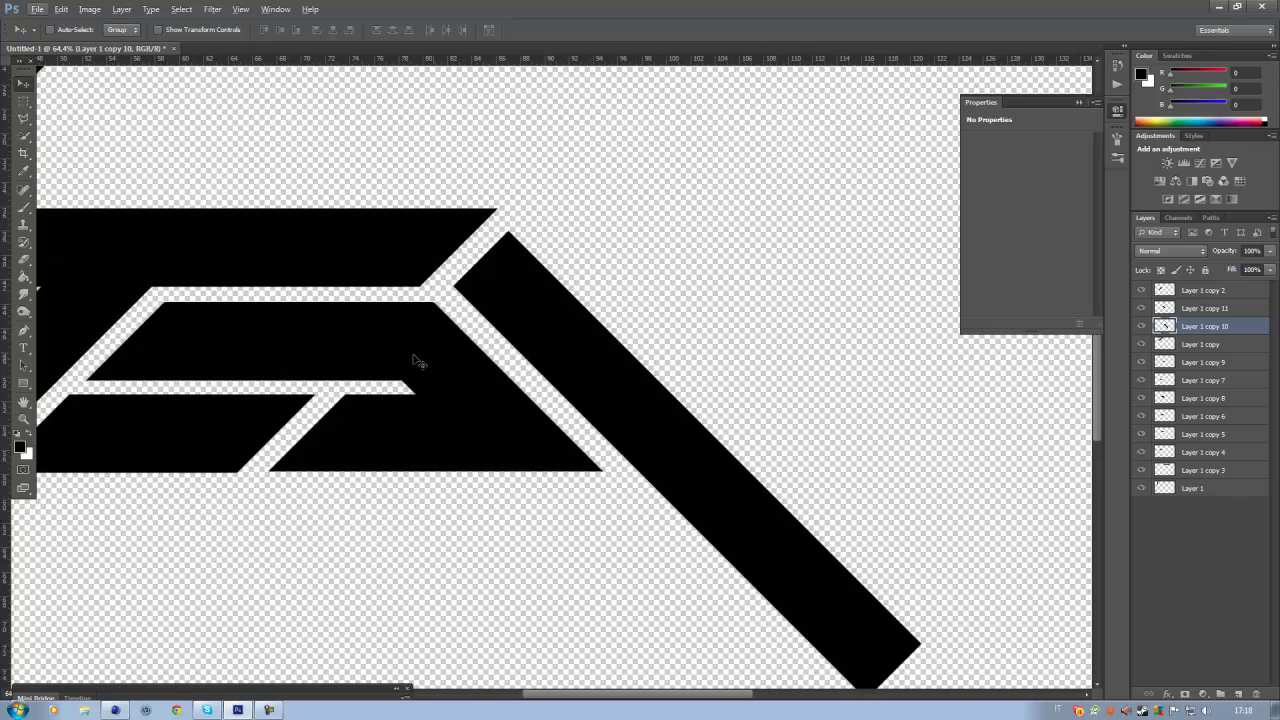
click(24, 101)
scroll(266, 272, down, 3)
Marquee the area below the logo's bottom edge and cut it, so the diagonal bar ends flat.
scroll(370, 364, down, 2)
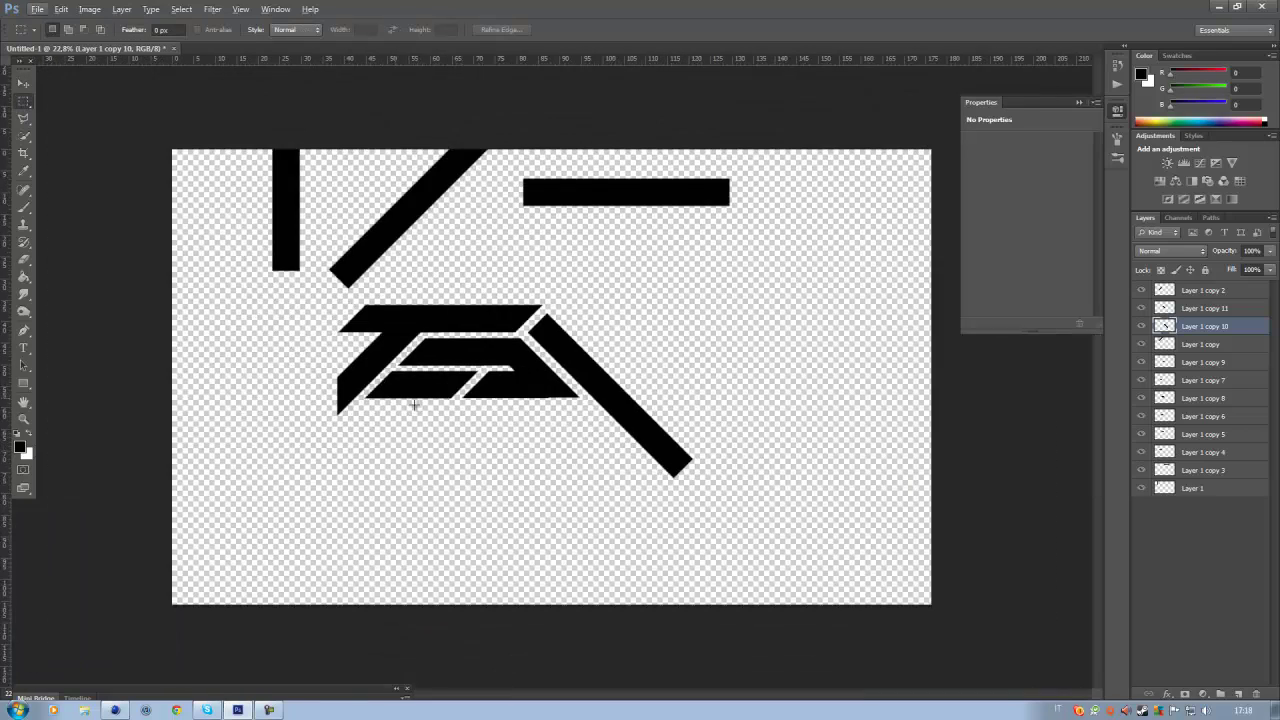
scroll(729, 559, up, 2)
drag(889, 623, 125, 430)
key(ctrl+x)
key(ctrl+z)
scroll(434, 509, up, 2)
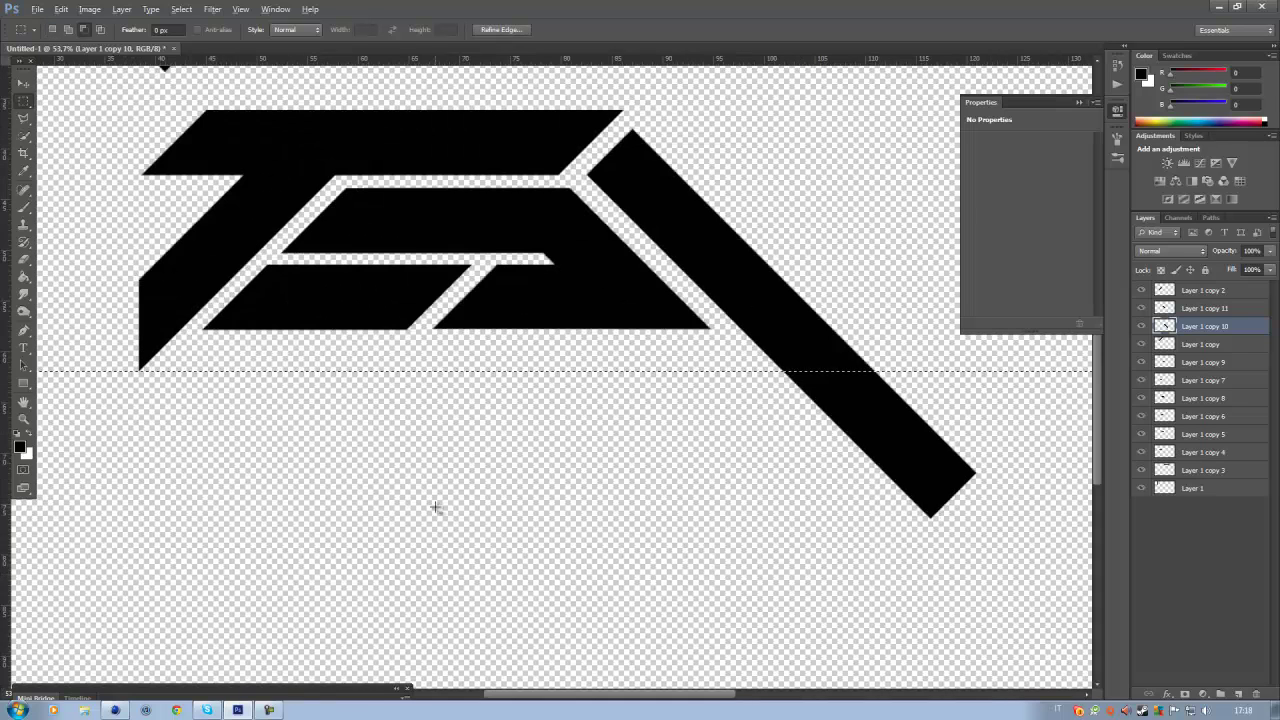
scroll(597, 586, down, 3)
drag(1015, 634, 171, 428)
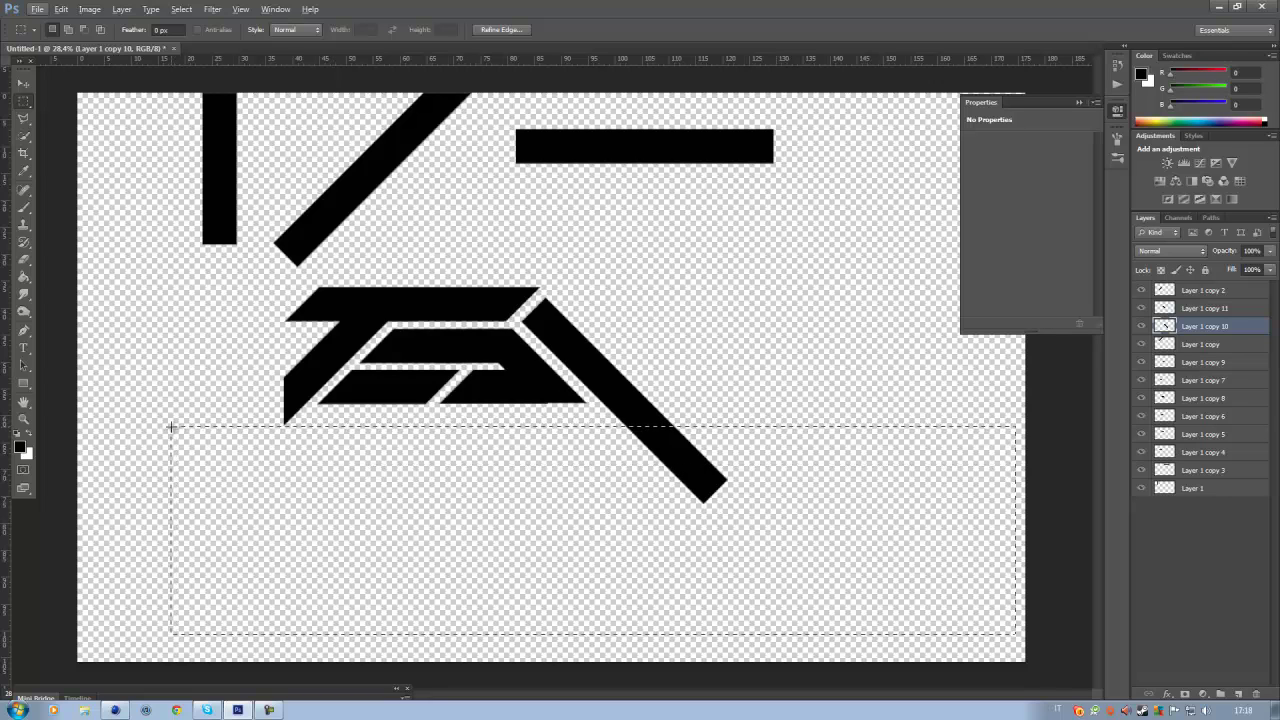
key(ctrl+x)
scroll(182, 421, down, 1)
scroll(500, 374, up, 2)
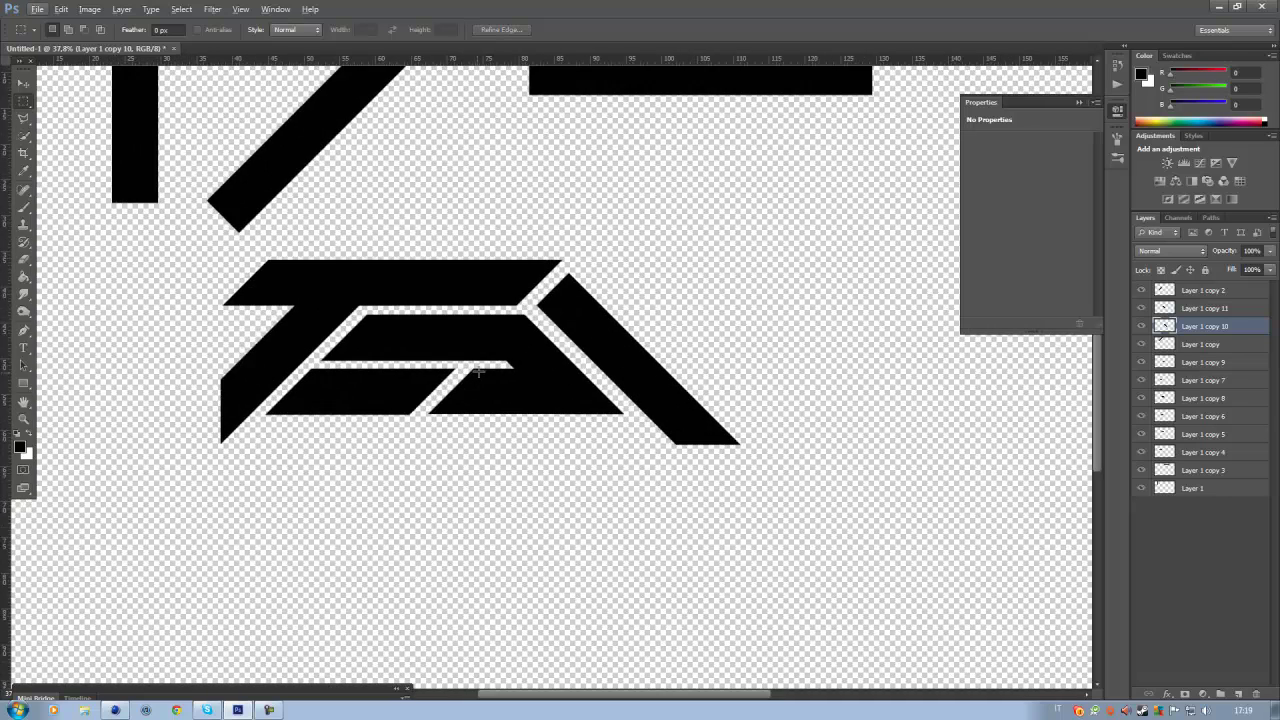
Duplicate the Layer 1 copy 7 parallelogram and move the copy to the logo's upper right.
click(1141, 380)
click(1141, 380)
click(1241, 385)
key(ctrl+j)
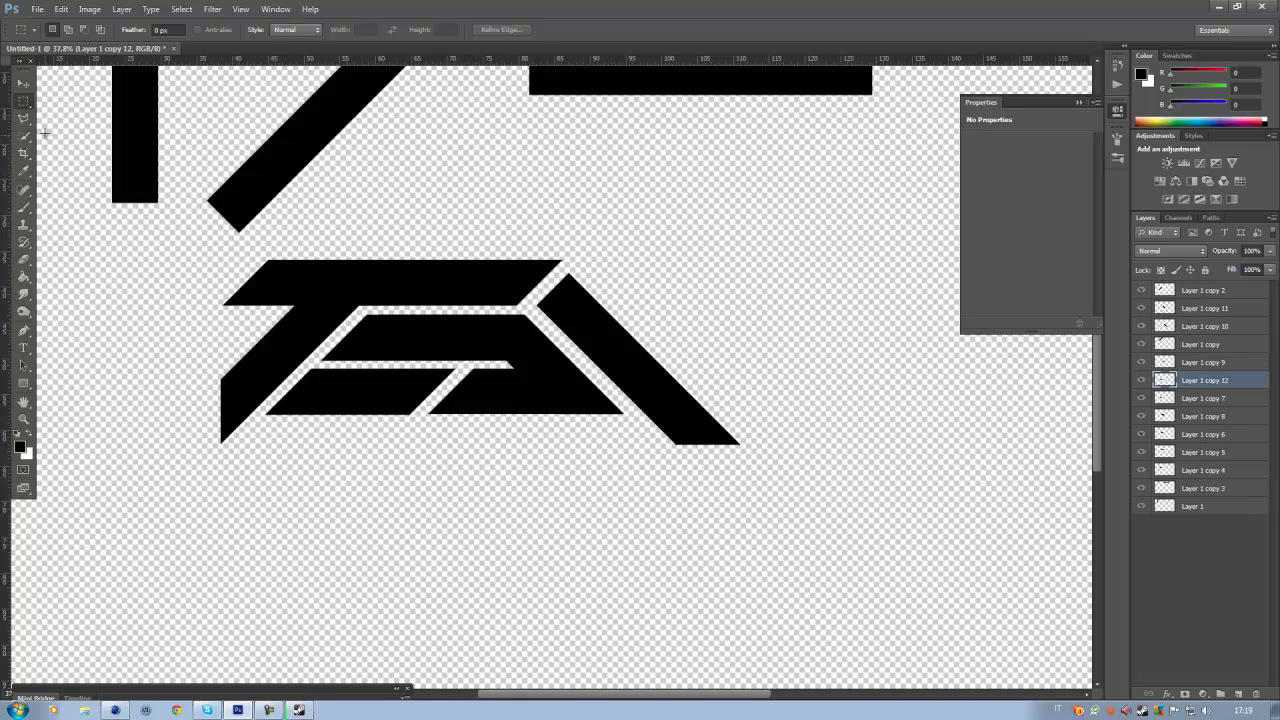
click(24, 83)
drag(286, 273, 511, 186)
scroll(655, 231, up, 3)
Fine-tune the new upper-right arm with arrow-key nudges right, left, up and down.
key(shift+Right)
key(shift+Right)
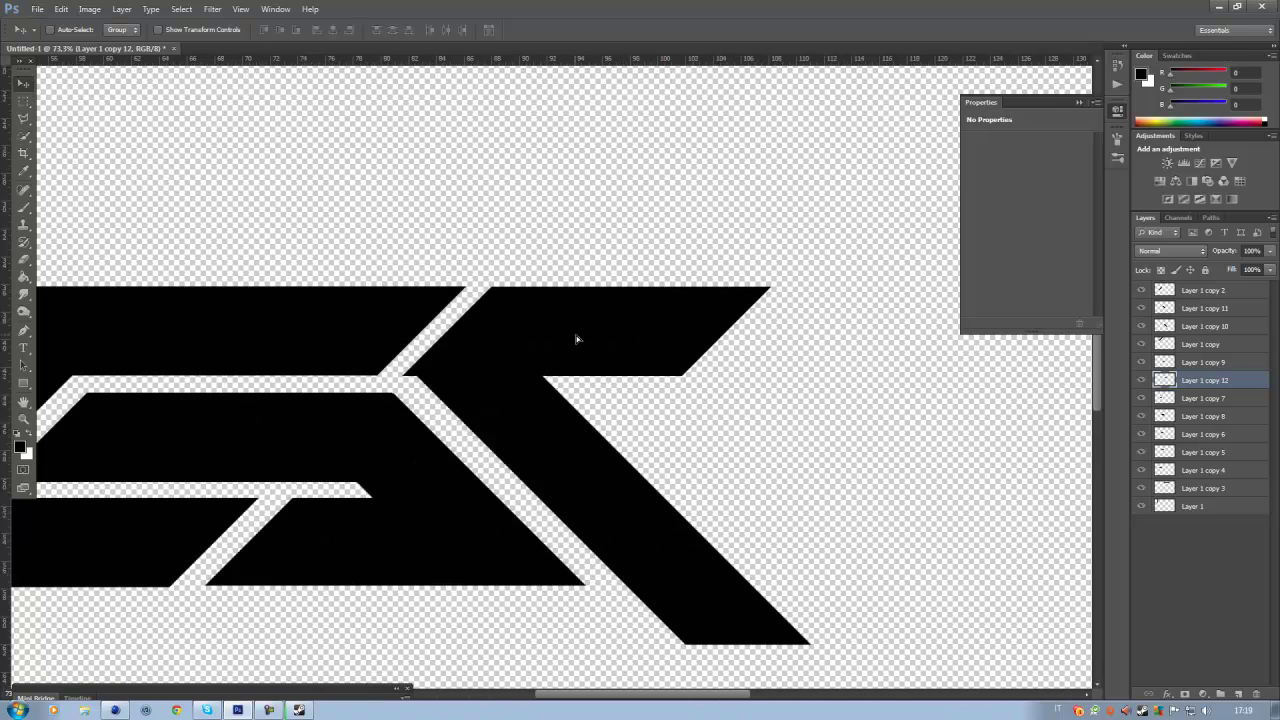
key(Left)
key(Left)
key(Left)
key(Left)
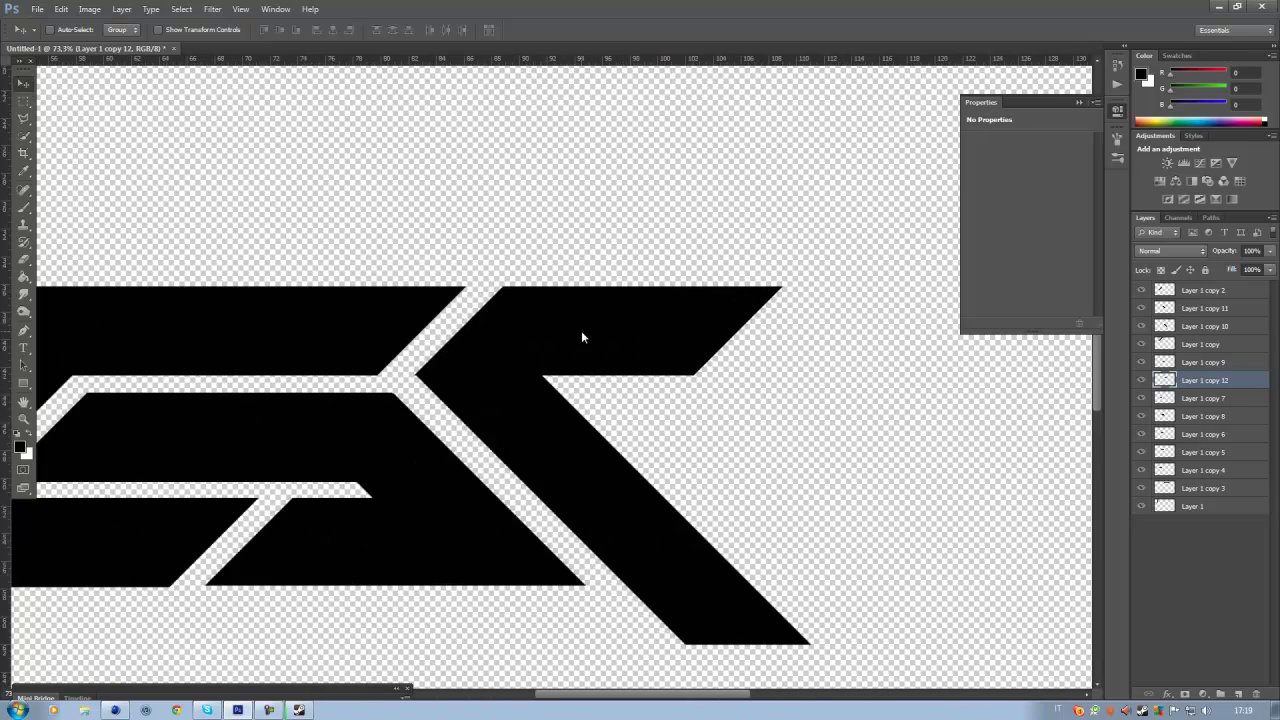
scroll(417, 381, up, 4)
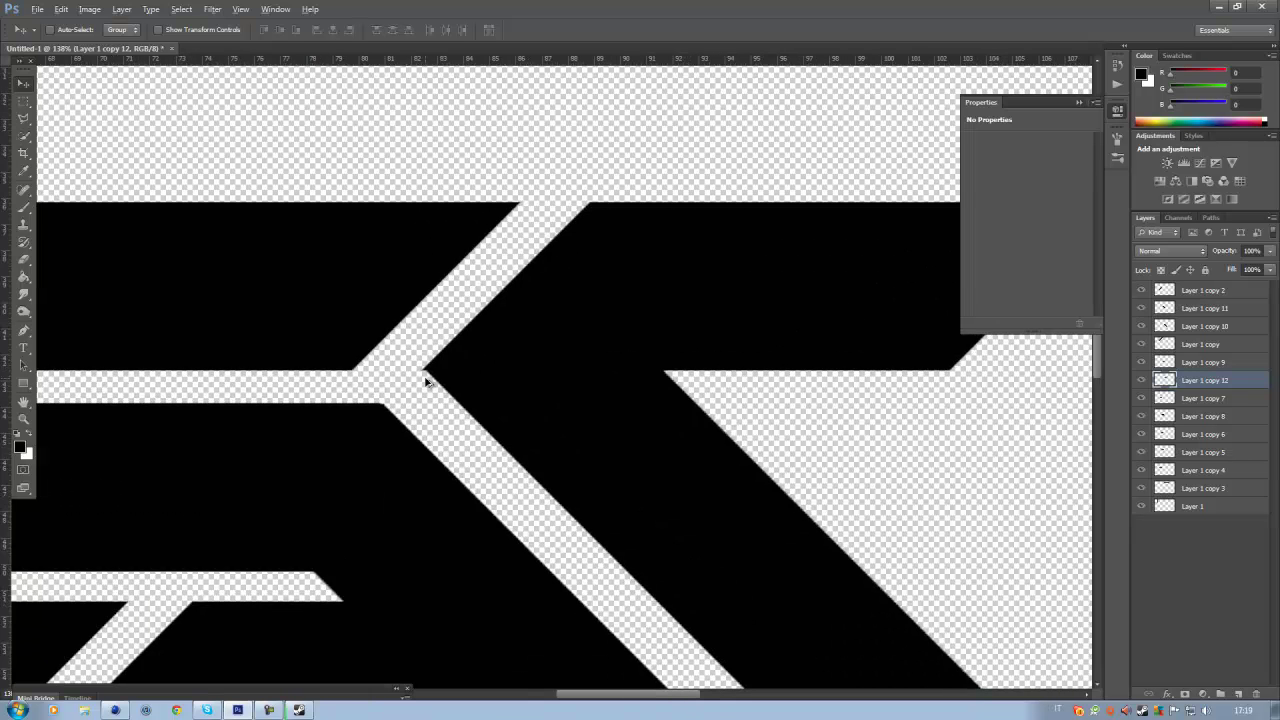
key(Up)
key(Down)
key(Down)
key(Down)
key(Down)
scroll(460, 358, down, 4)
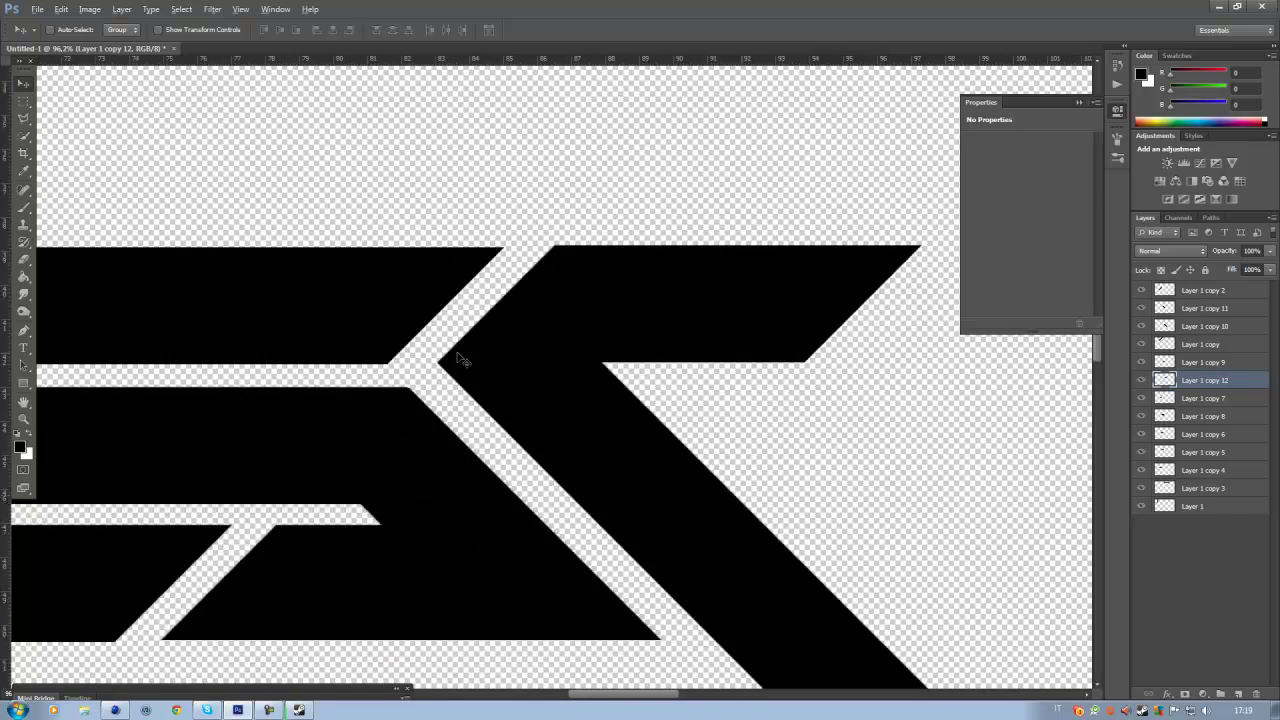
click(23, 106)
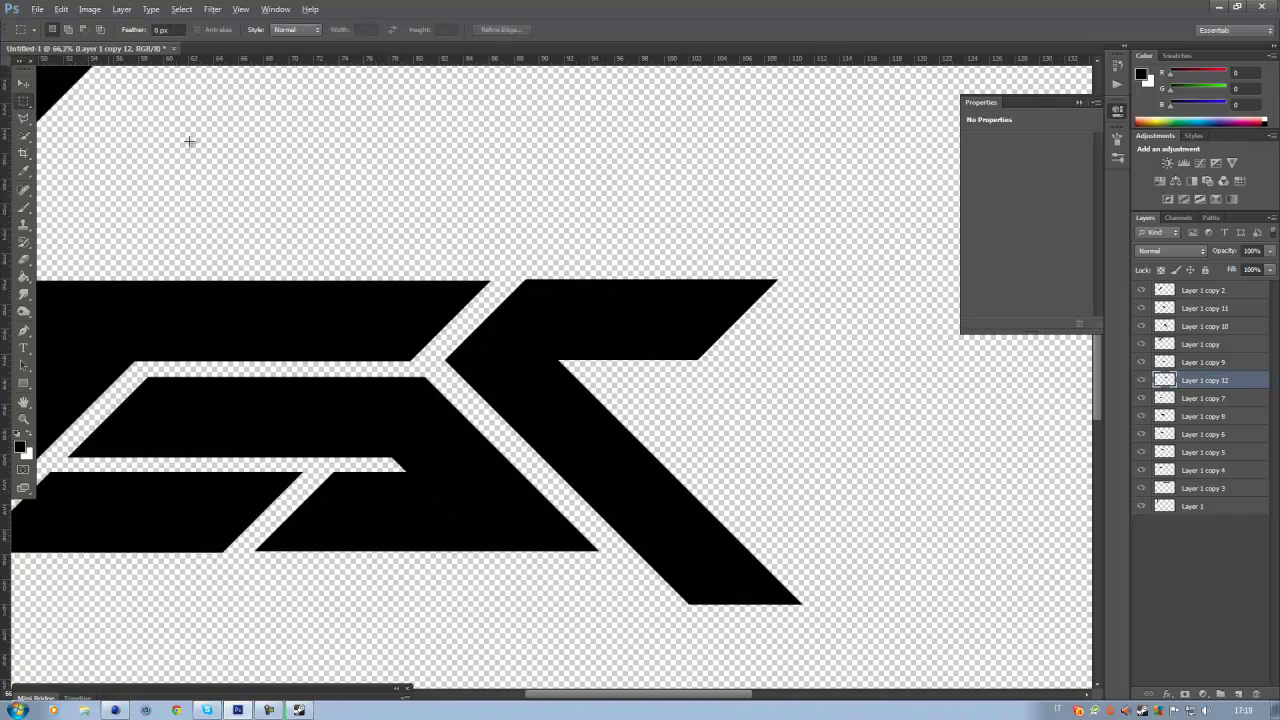
scroll(614, 197, down, 2)
scroll(740, 211, up, 1)
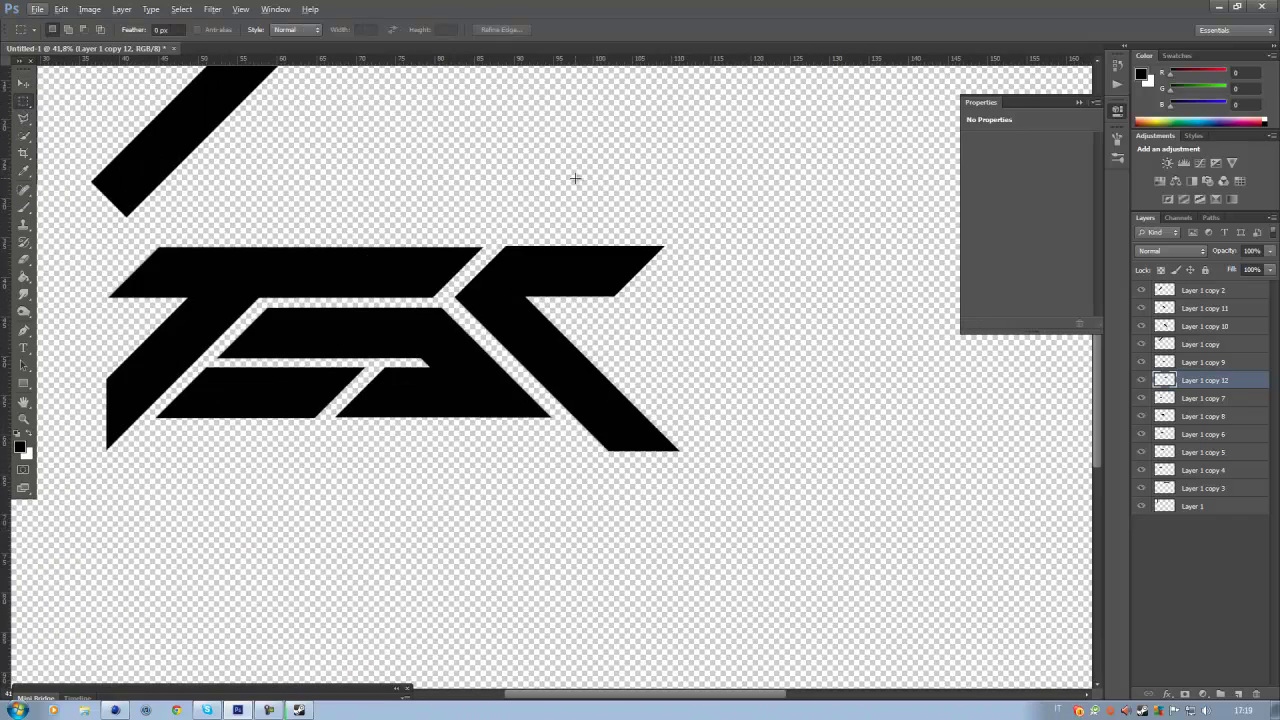
Shift the upper-right arm slightly left, then move Layer 1 copy 10's diagonal bar slightly left and down.
click(23, 84)
scroll(680, 223, up, 2)
drag(590, 270, 570, 268)
key(Right)
key(Right)
key(Right)
key(Right)
key(Right)
key(Right)
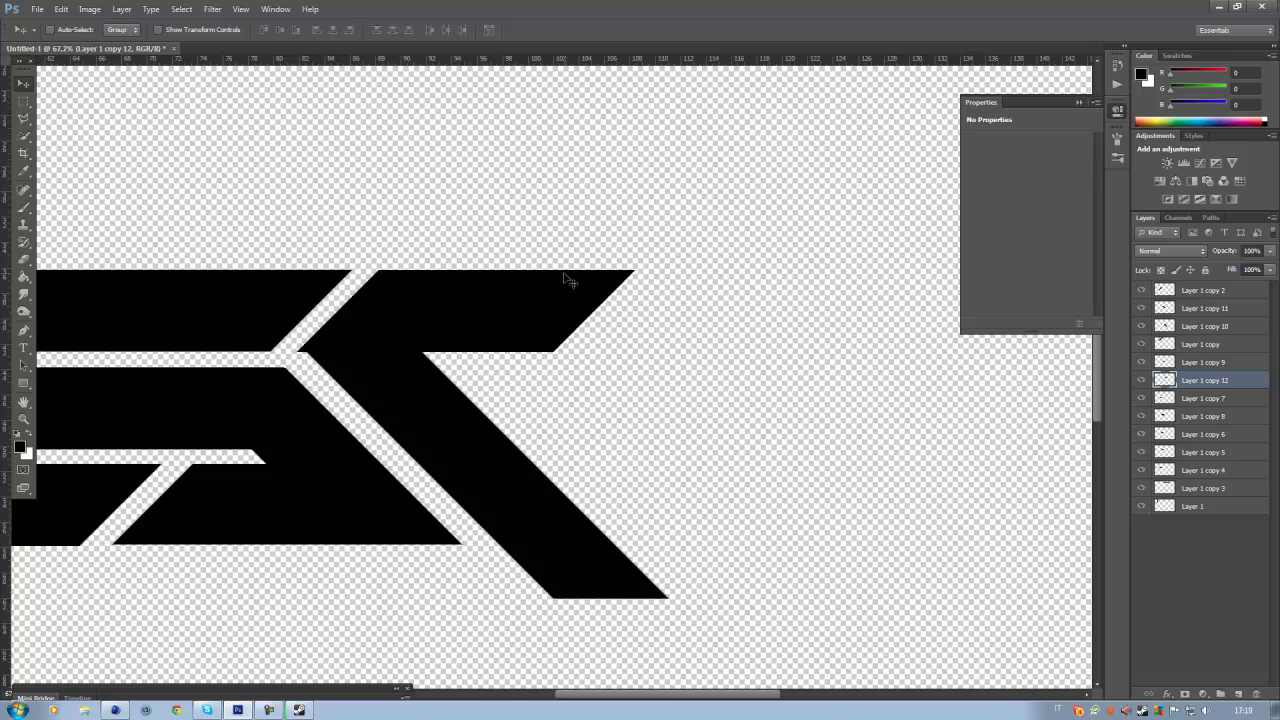
click(1222, 330)
drag(457, 366, 450, 371)
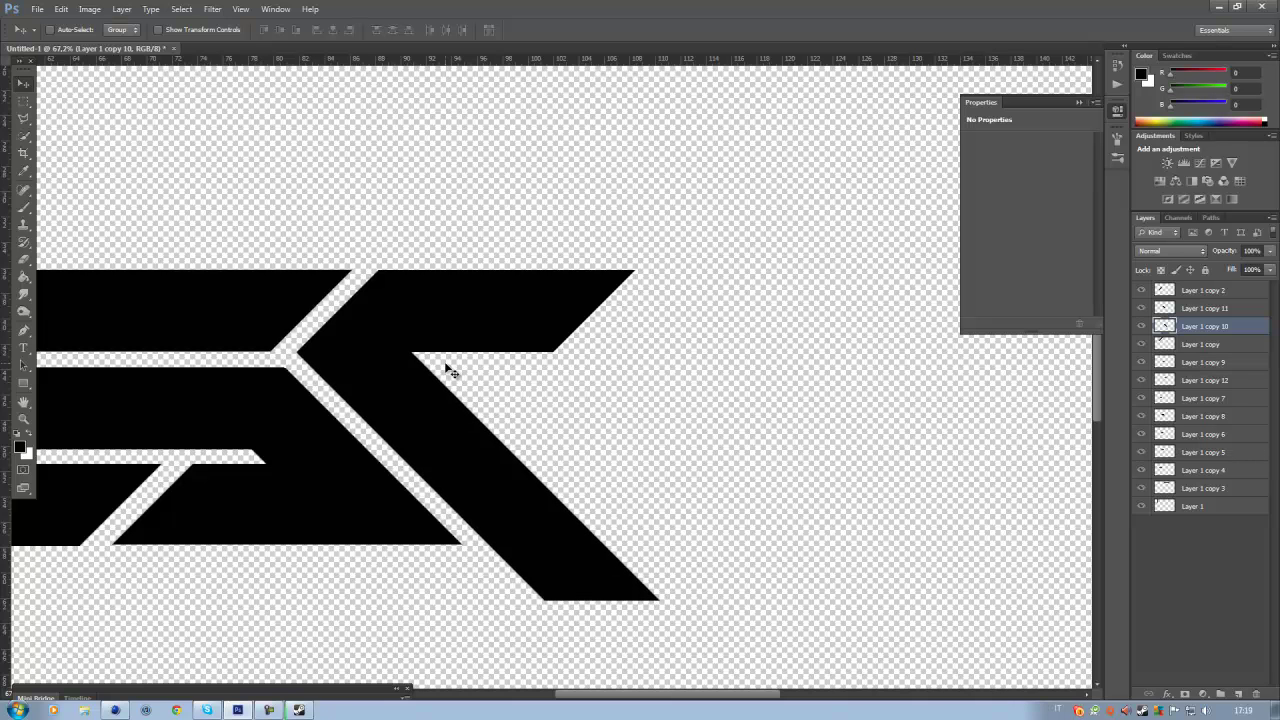
click(23, 101)
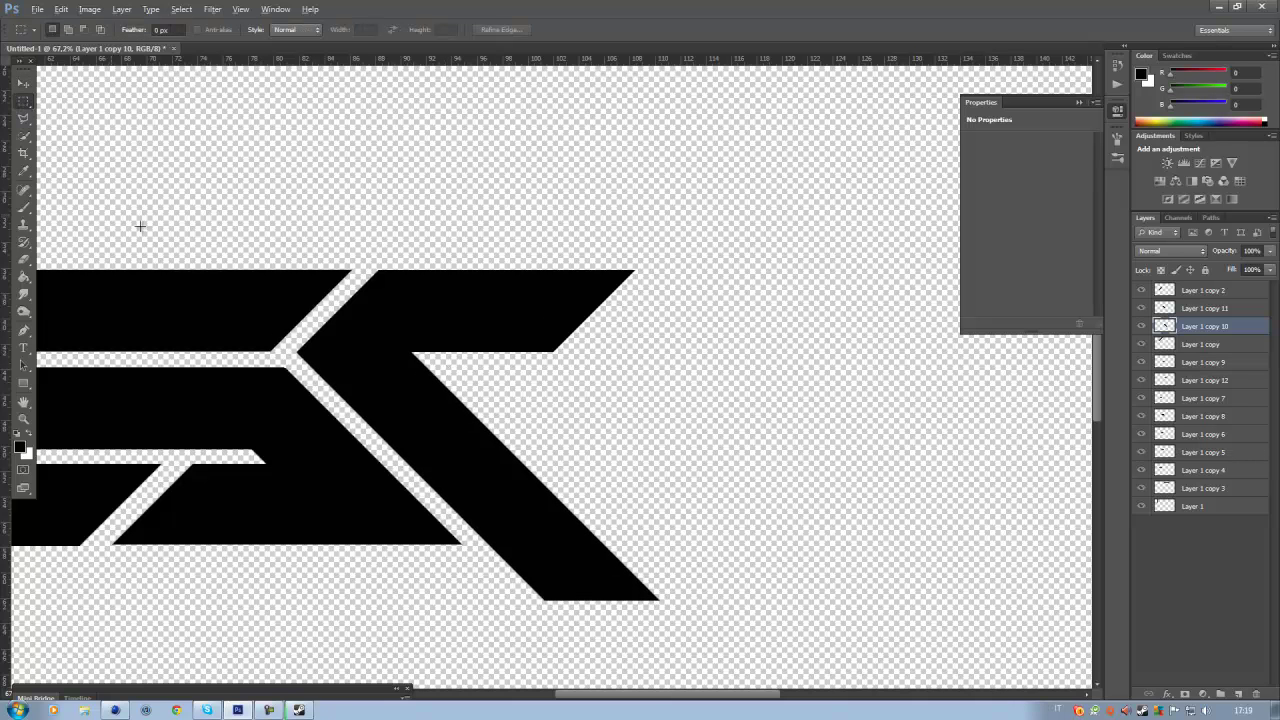
scroll(589, 471, down, 5)
scroll(590, 472, up, 3)
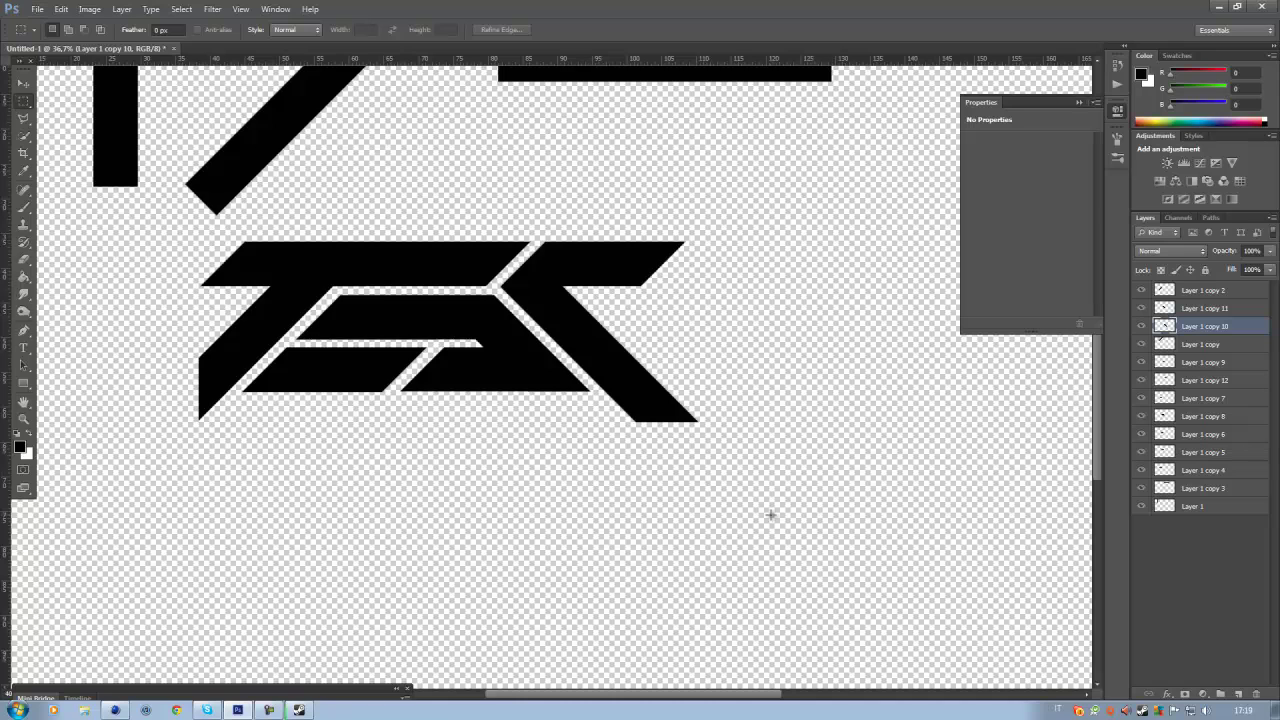
scroll(767, 512, up, 1)
drag(241, 407, 137, 354)
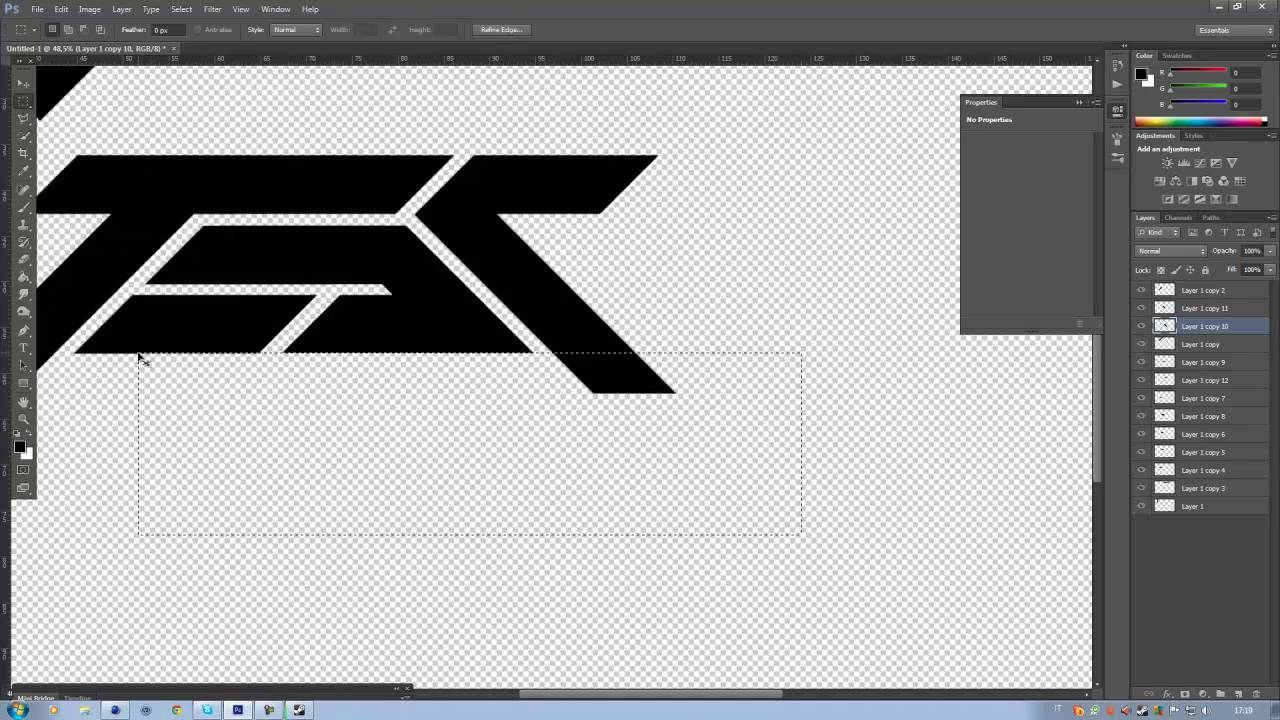
click(137, 356)
scroll(137, 371, down, 2)
scroll(281, 380, up, 4)
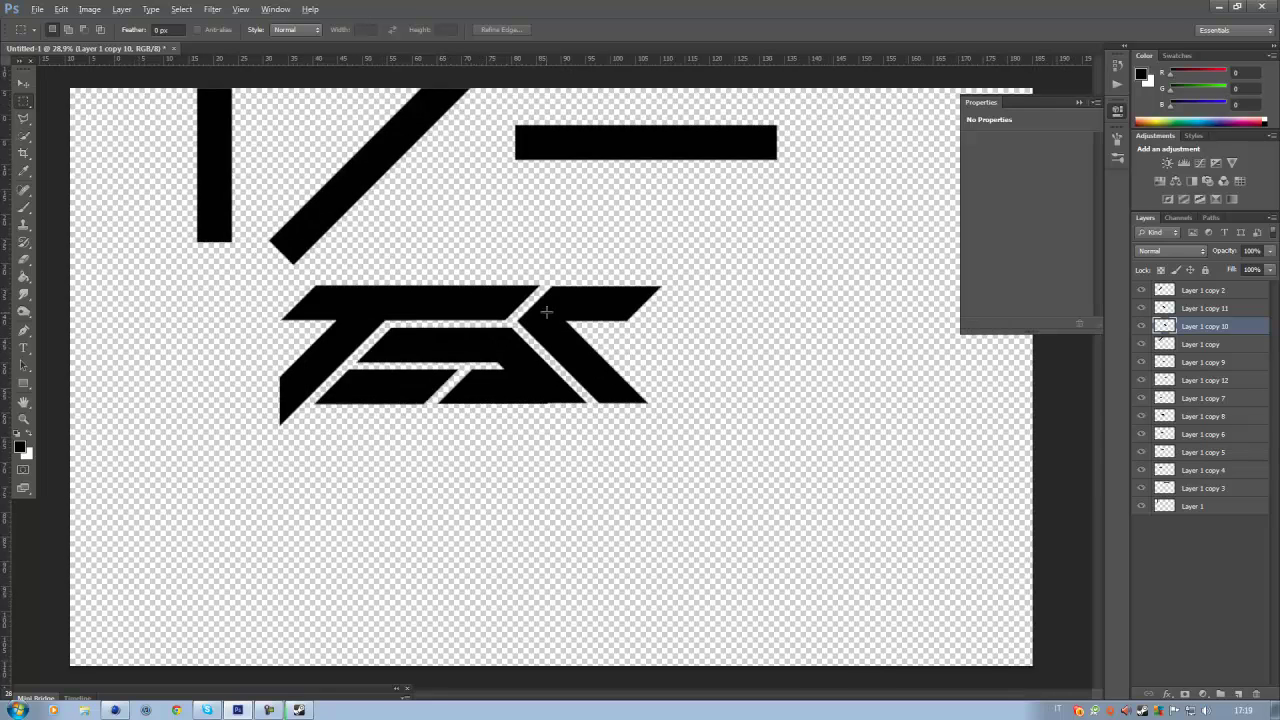
key(alt)
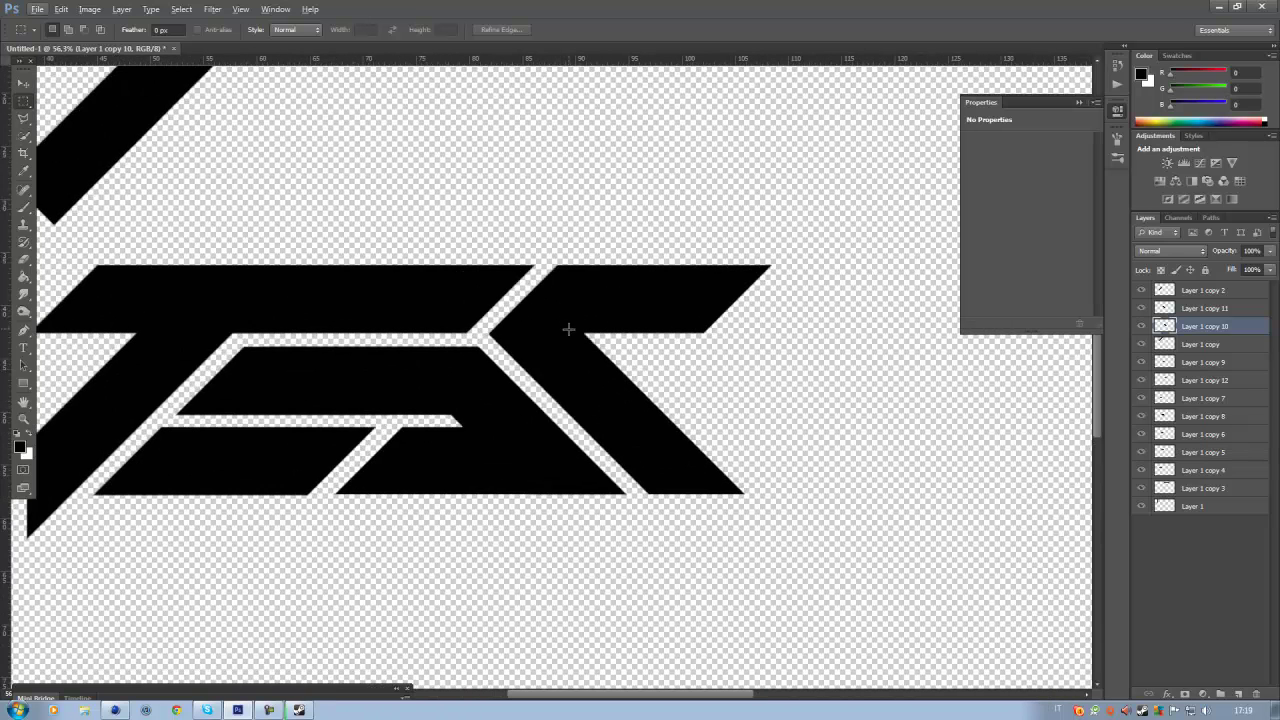
scroll(473, 332, down, 2)
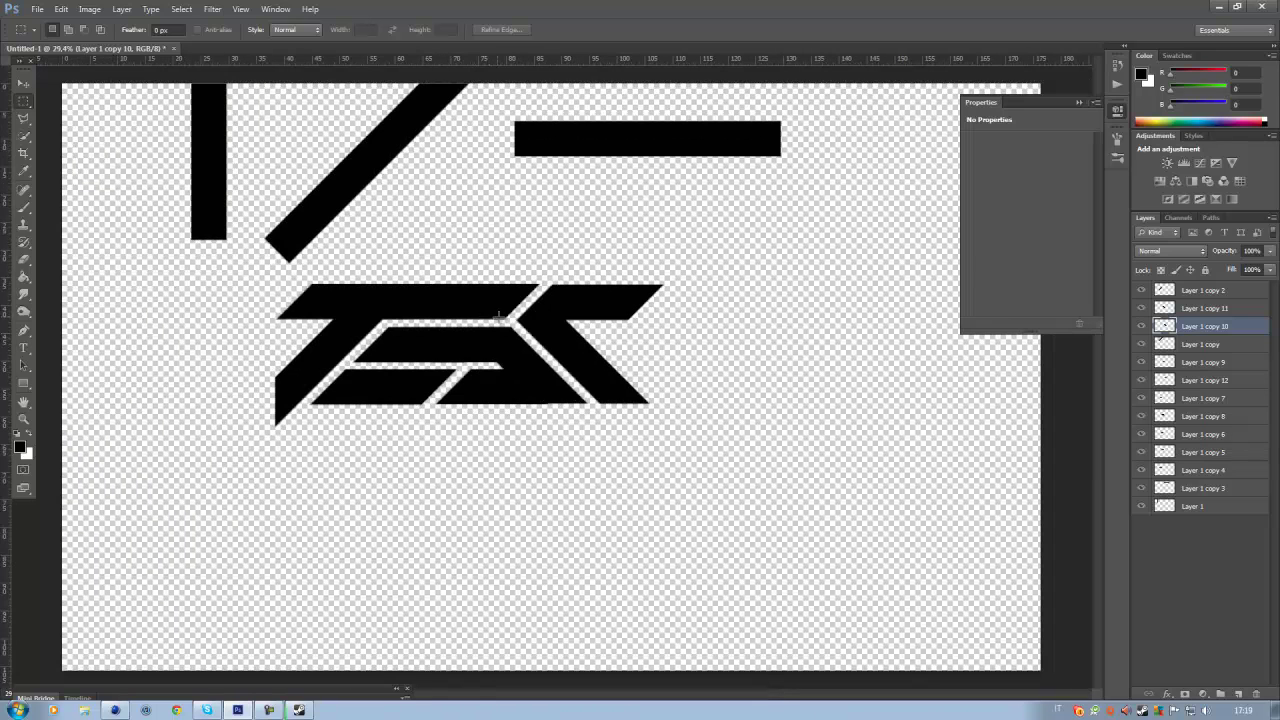
scroll(468, 296, up, 3)
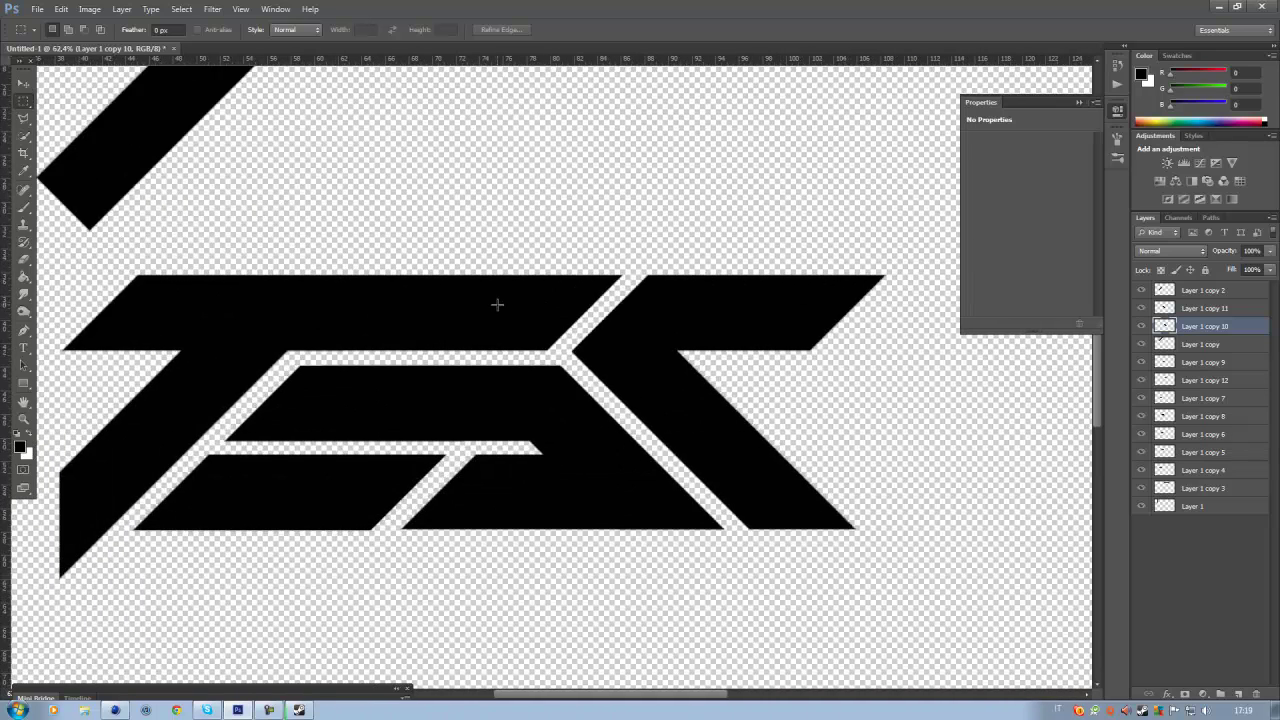
scroll(506, 310, down, 3)
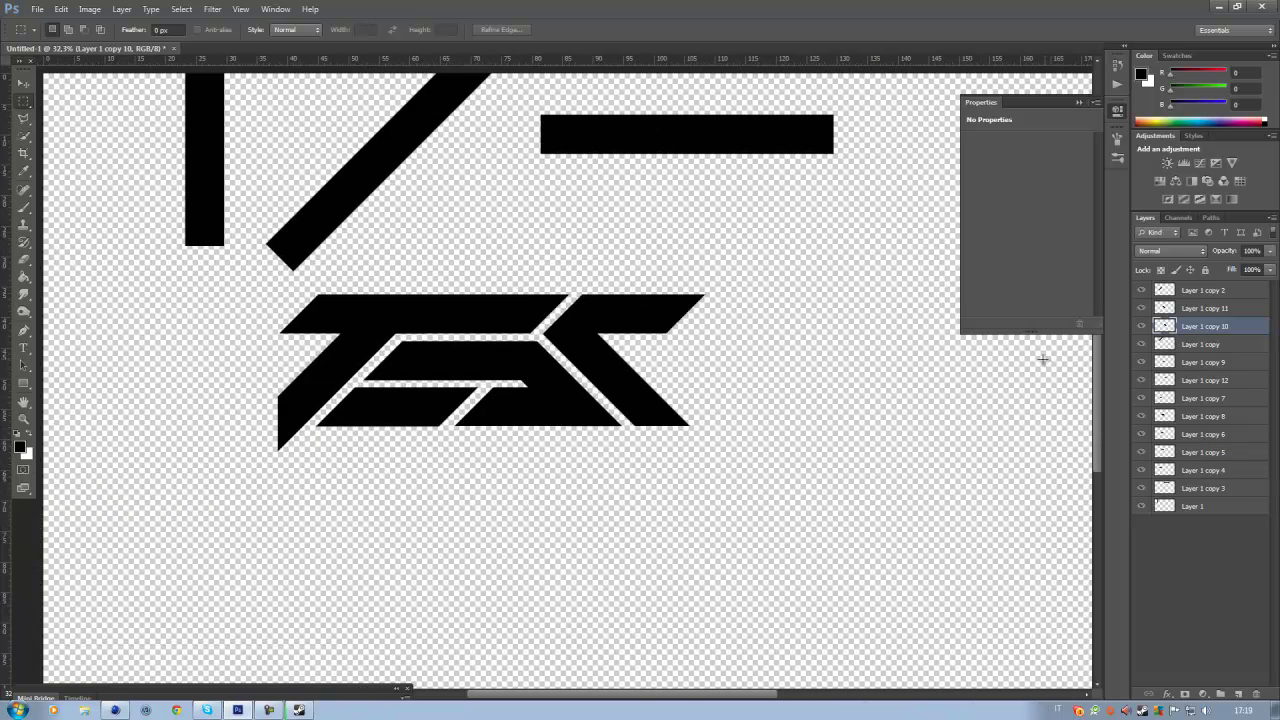
click(1143, 487)
click(1143, 487)
click(1144, 454)
click(1142, 453)
click(1228, 451)
key(l)
scroll(631, 346, up, 3)
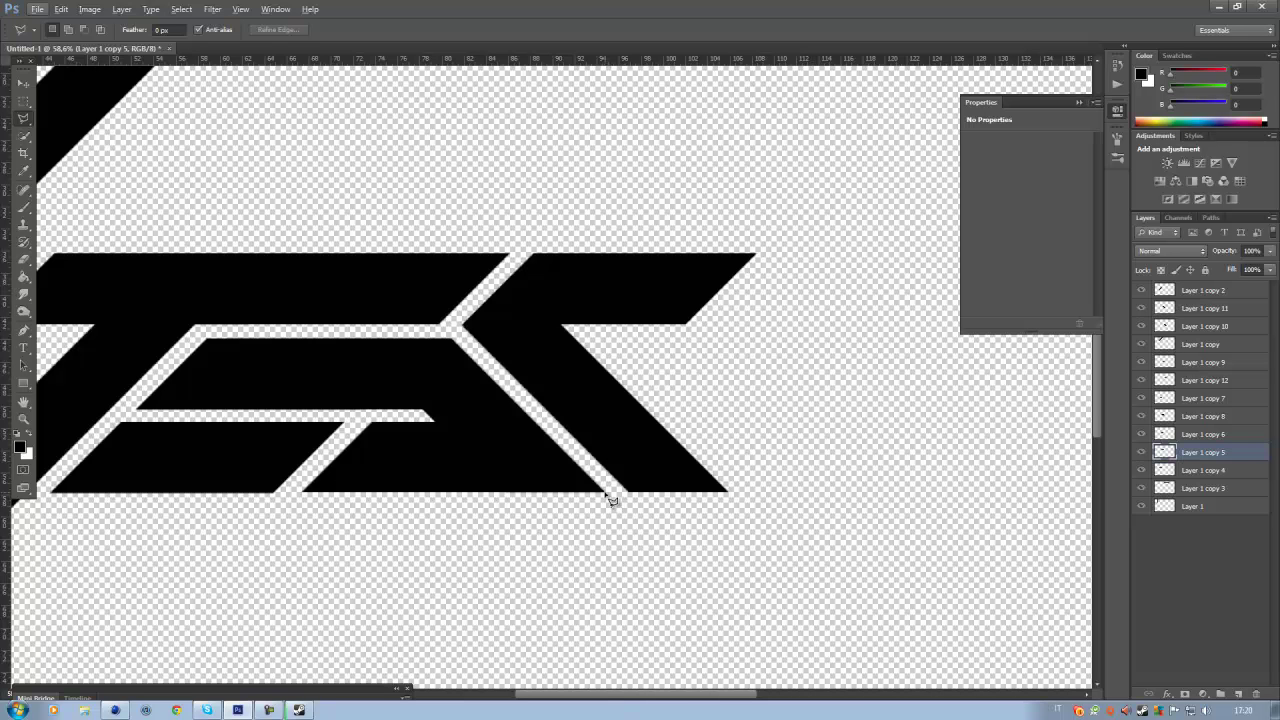
click(608, 497)
click(310, 193)
click(585, 212)
click(707, 412)
click(695, 527)
click(608, 497)
scroll(257, 300, down, 3)
scroll(194, 306, up, 1)
scroll(462, 322, up, 1)
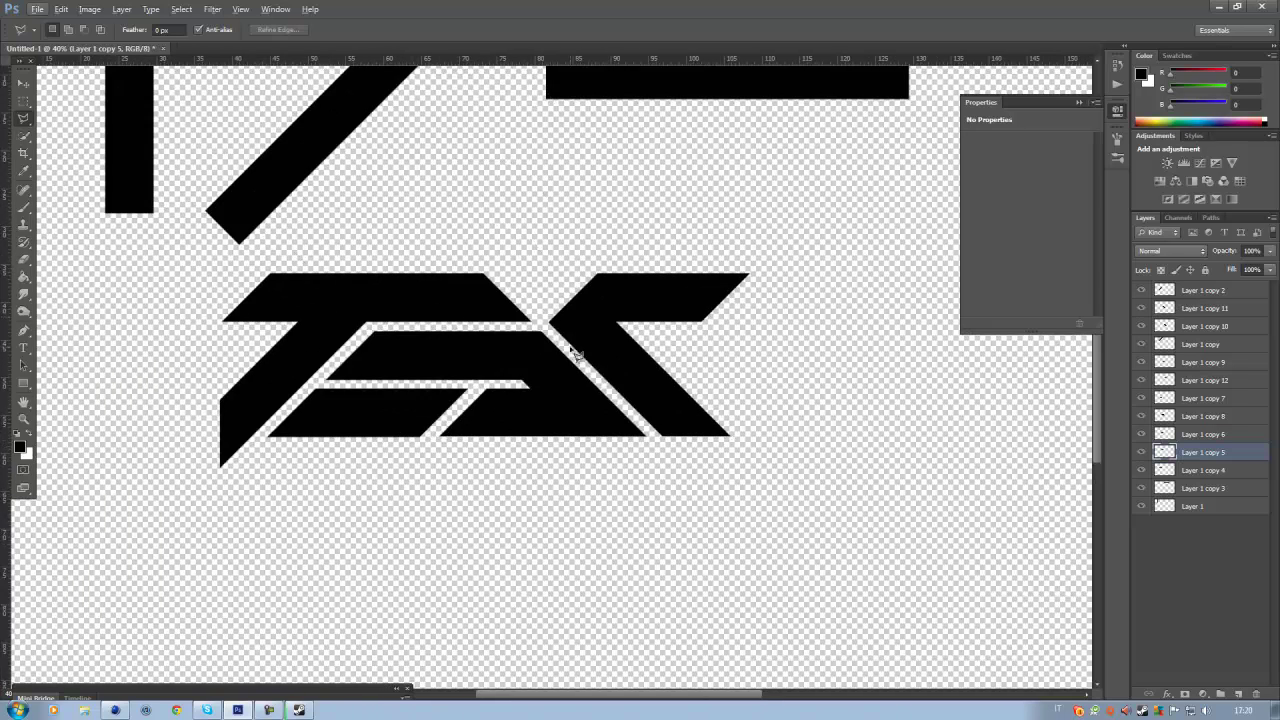
click(1139, 401)
click(1139, 401)
click(1216, 402)
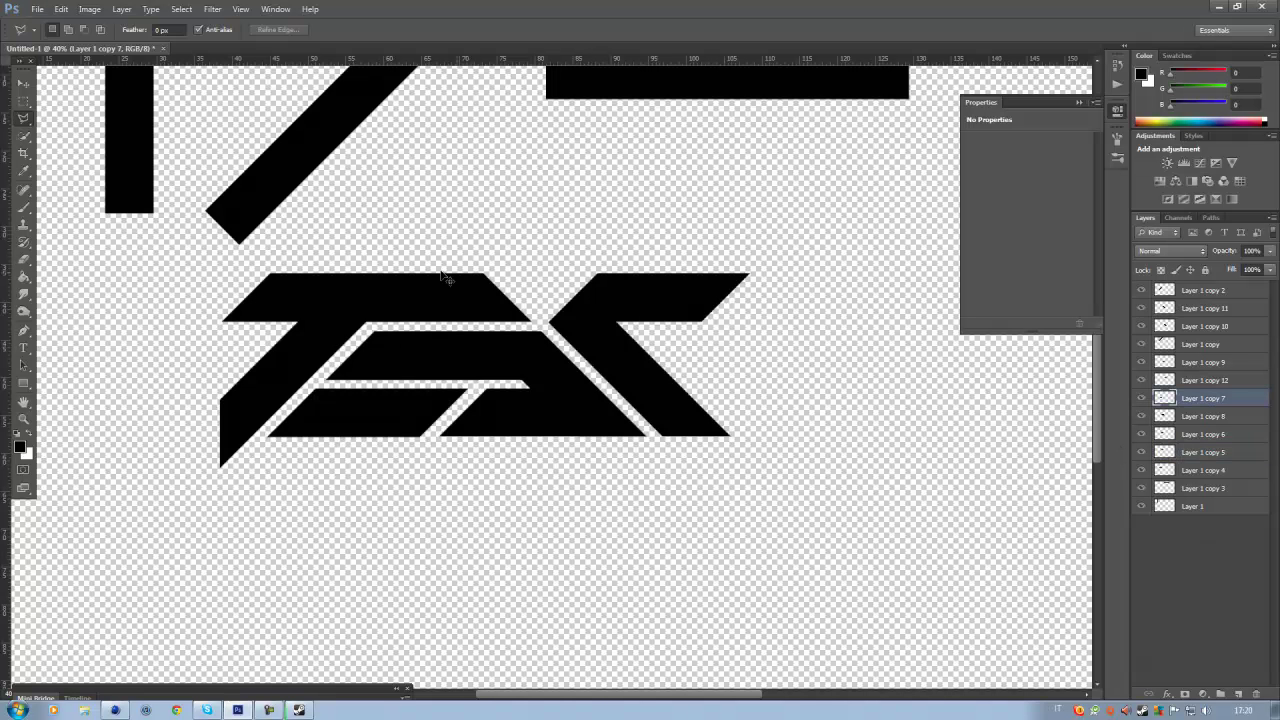
Duplicate the lower-left parallelogram, flip it vertically, and place it upper right with a thin diagonal gap.
key(ctrl+j)
click(61, 9)
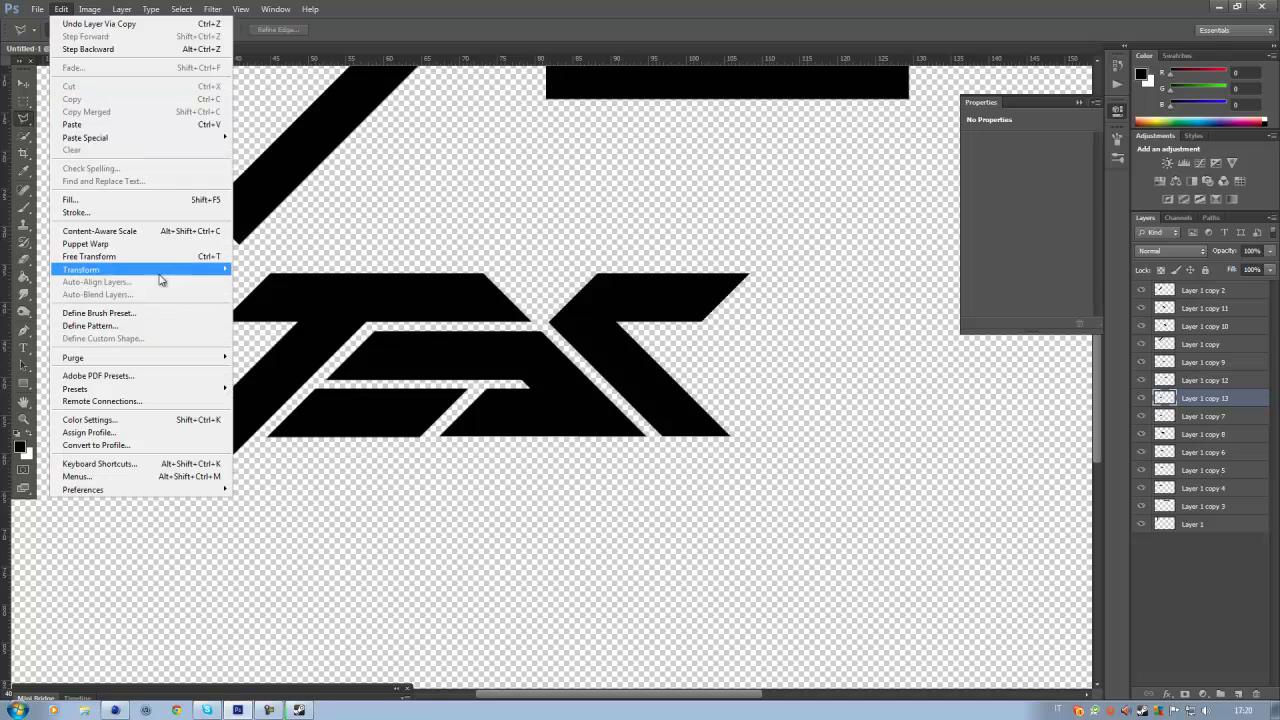
mouse_move(160, 270)
click(308, 427)
key(v)
drag(380, 410, 600, 306)
key(Right)
key(Right)
key(Right)
key(Right)
key(Right)
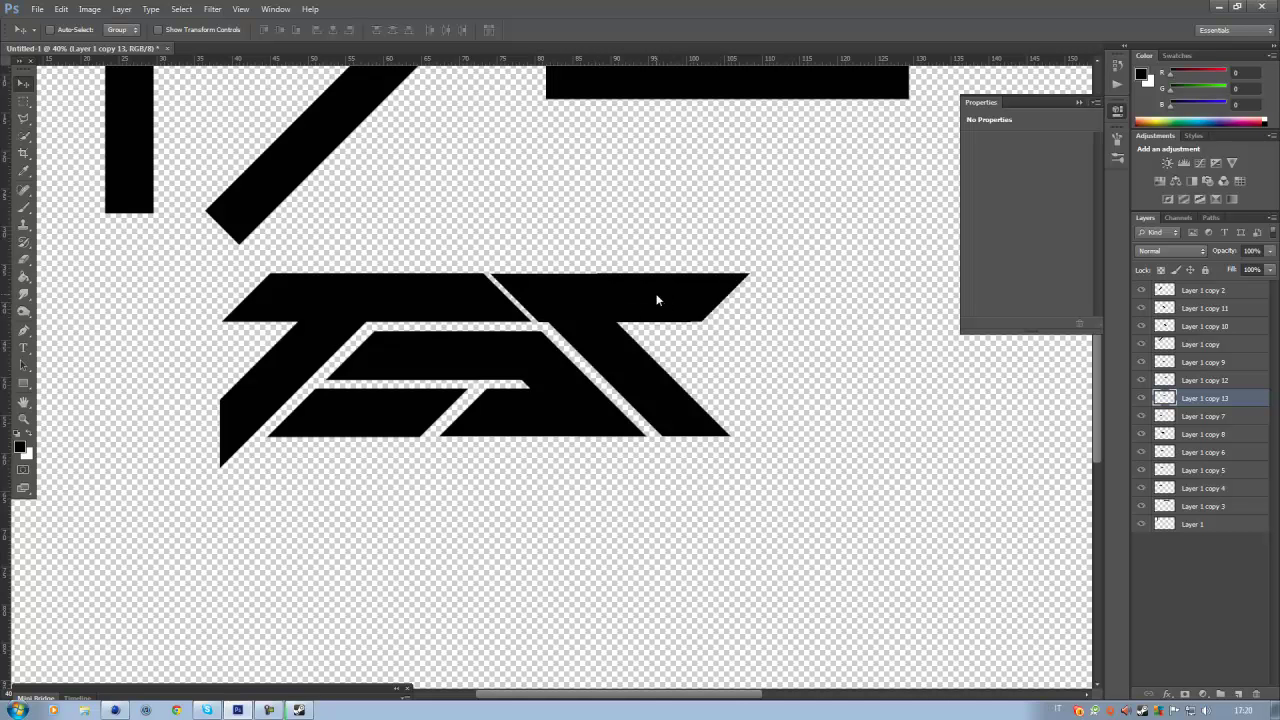
key(Right)
key(Right)
key(Right)
key(Right)
key(Right)
key(Right)
Add a new layer and outline the white diagonal strip with the Polygonal Lasso.
scroll(660, 300, down, 3)
scroll(654, 317, up, 7)
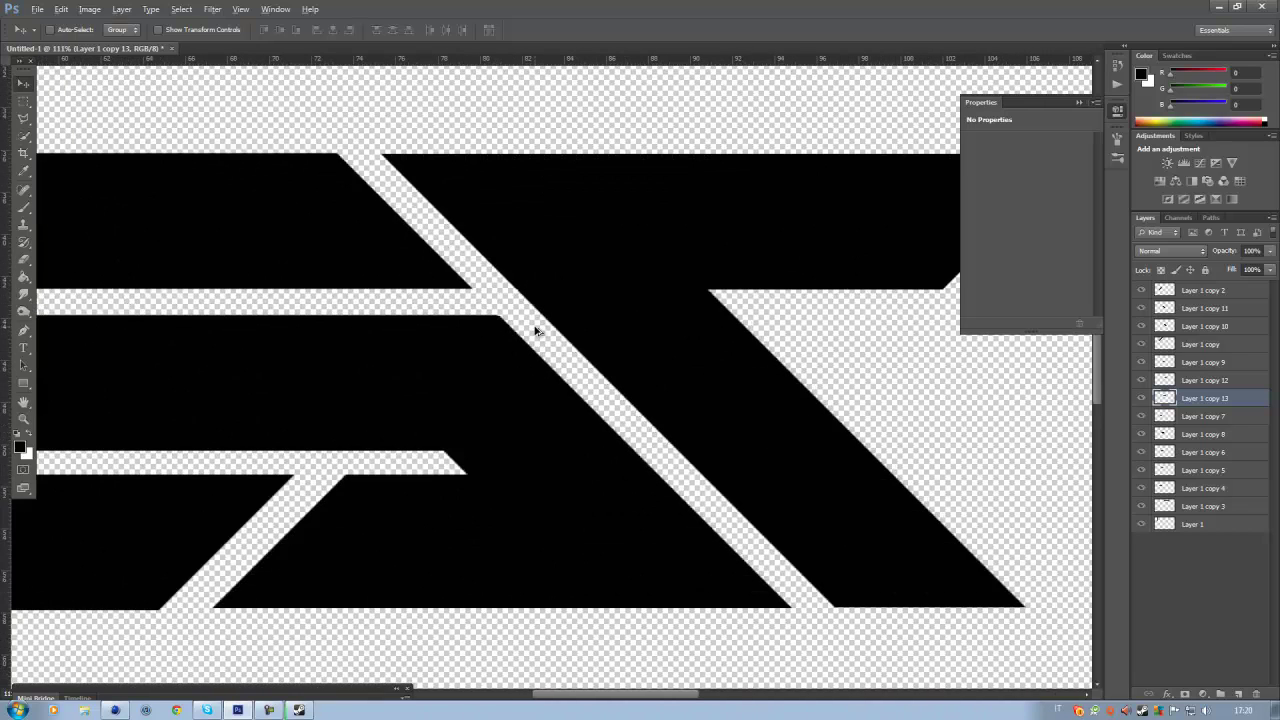
scroll(535, 330, up, 4)
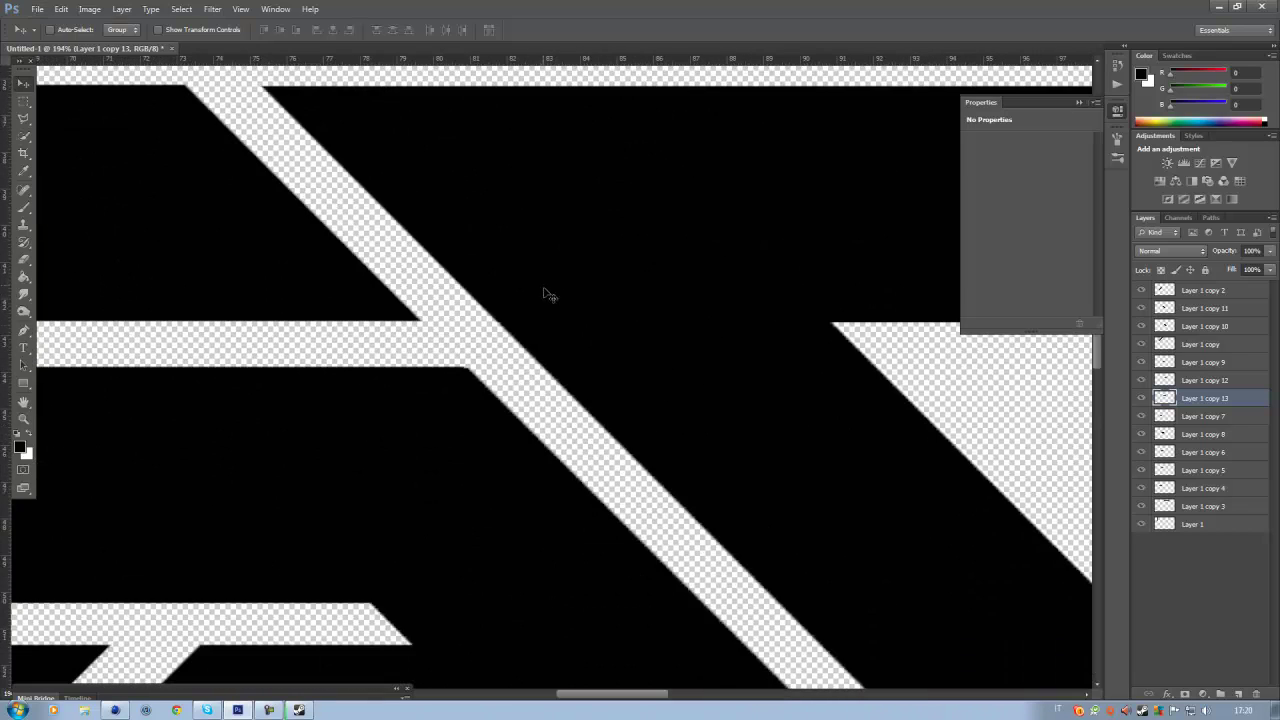
click(1239, 693)
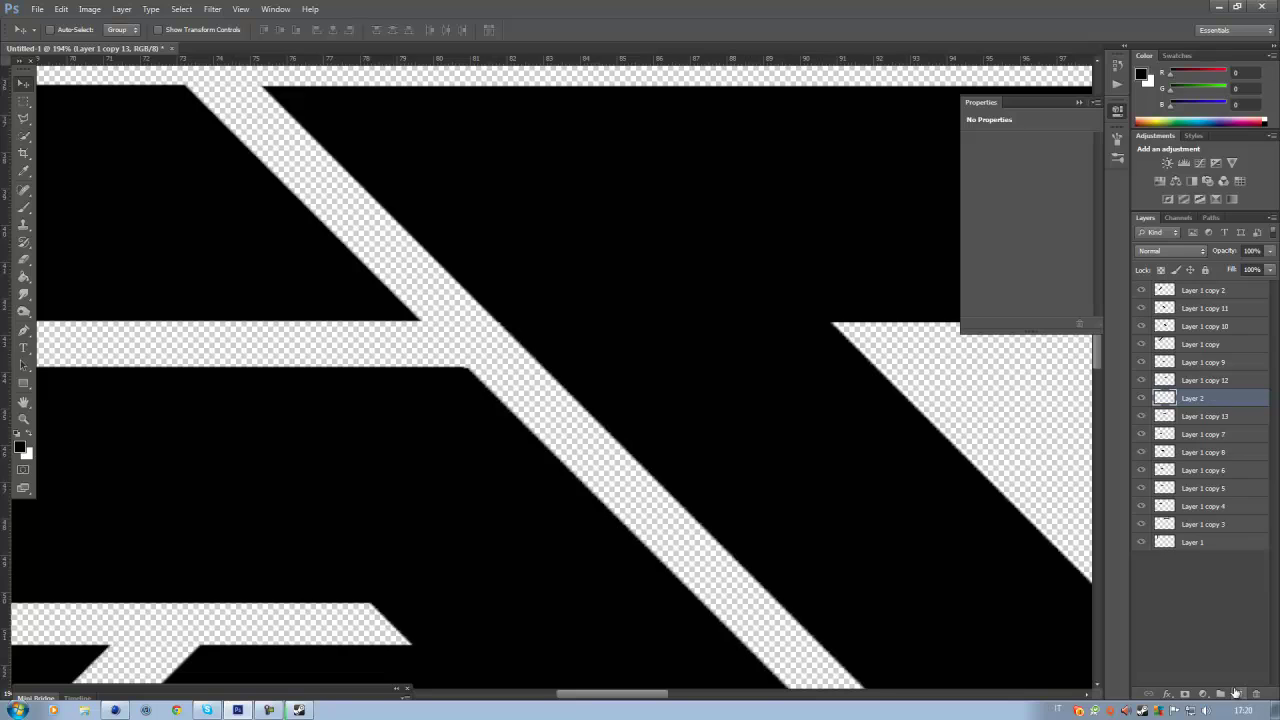
click(24, 118)
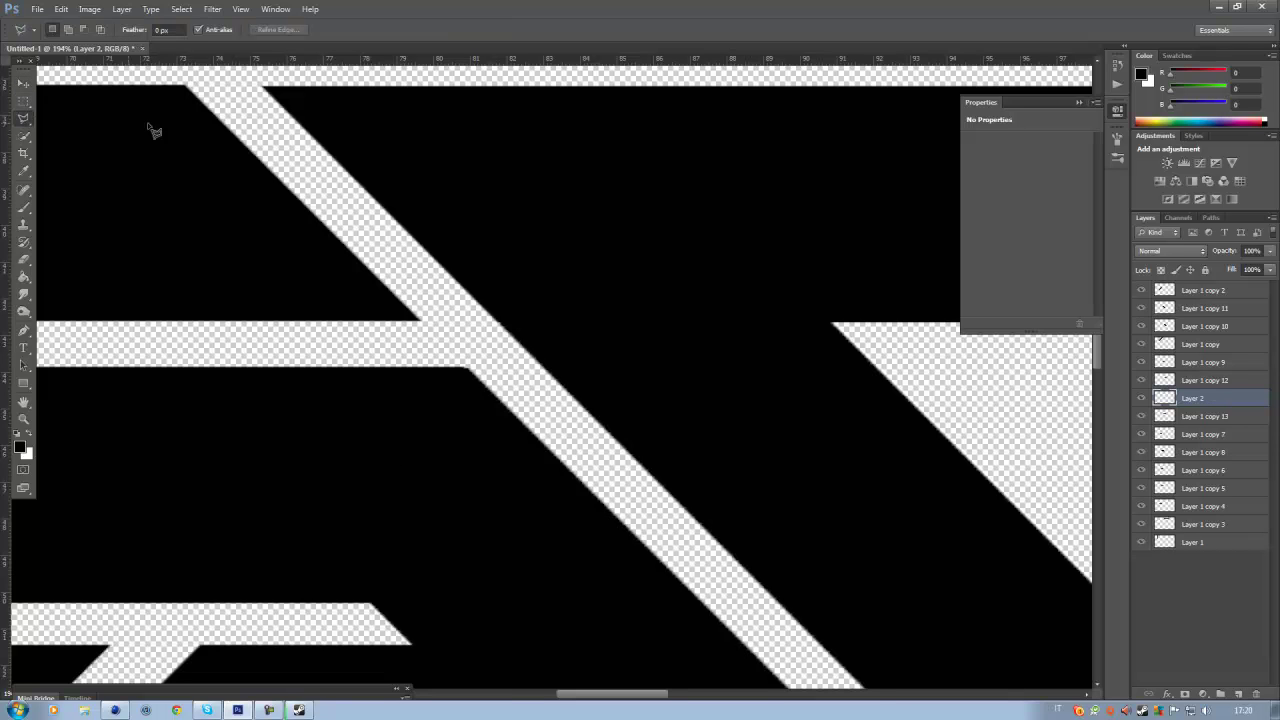
click(265, 93)
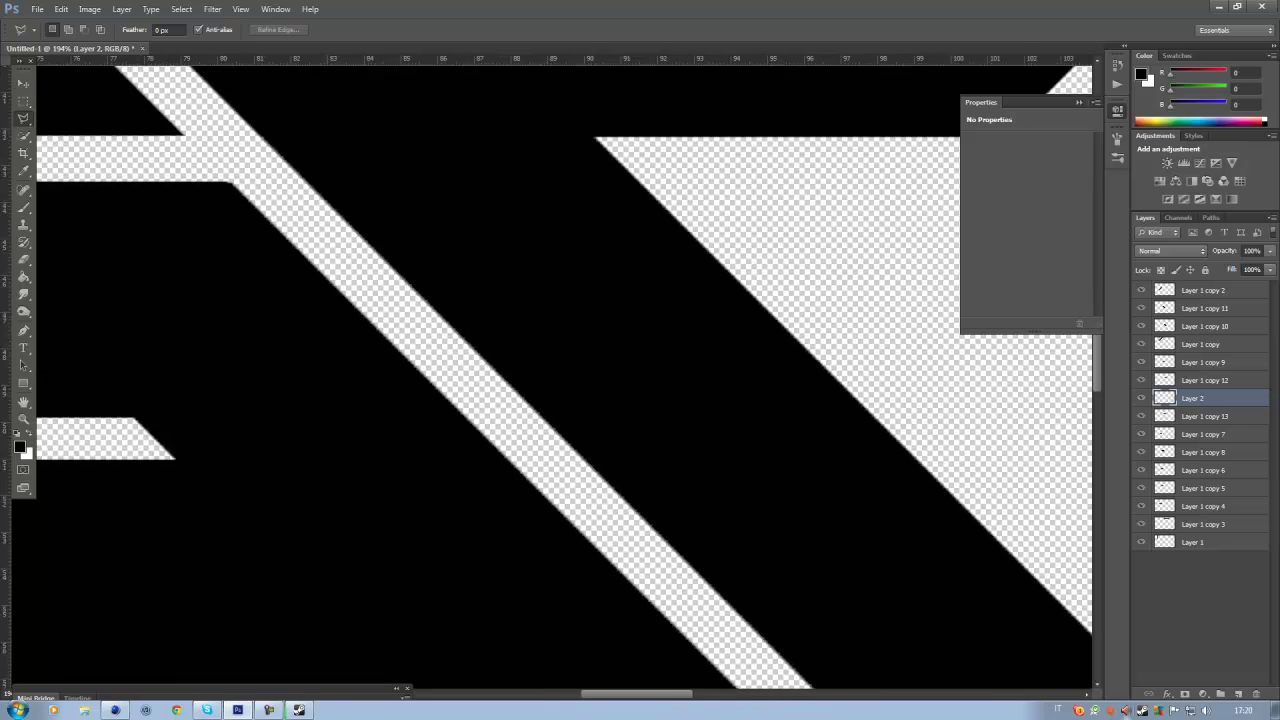
click(700, 605)
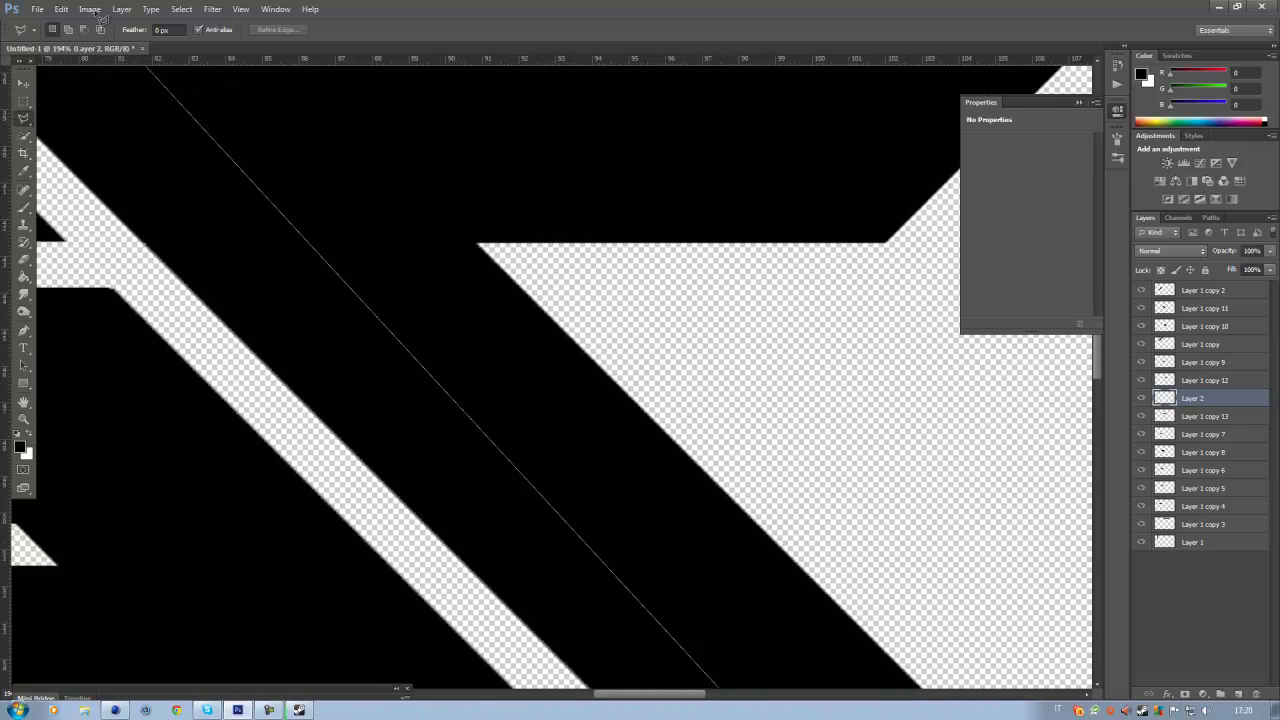
click(168, 182)
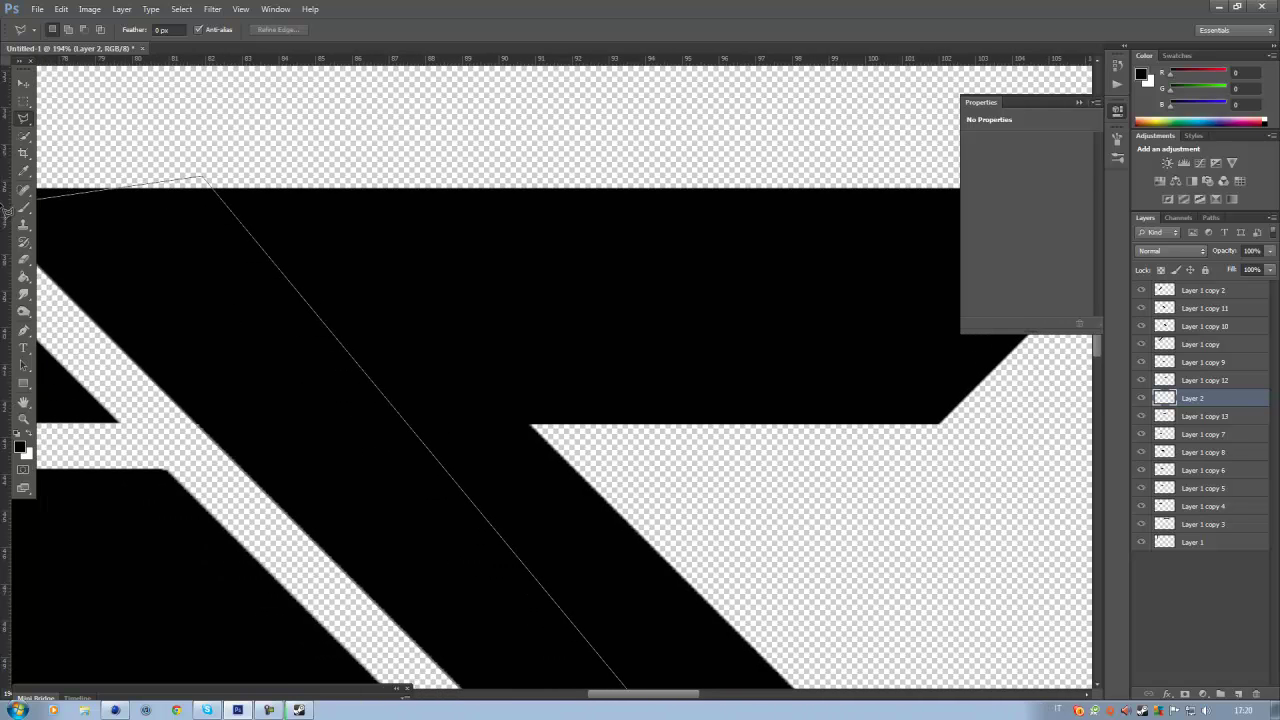
click(65, 188)
Fill the outlined strip with black using the Paint Bucket and deselect.
key(g)
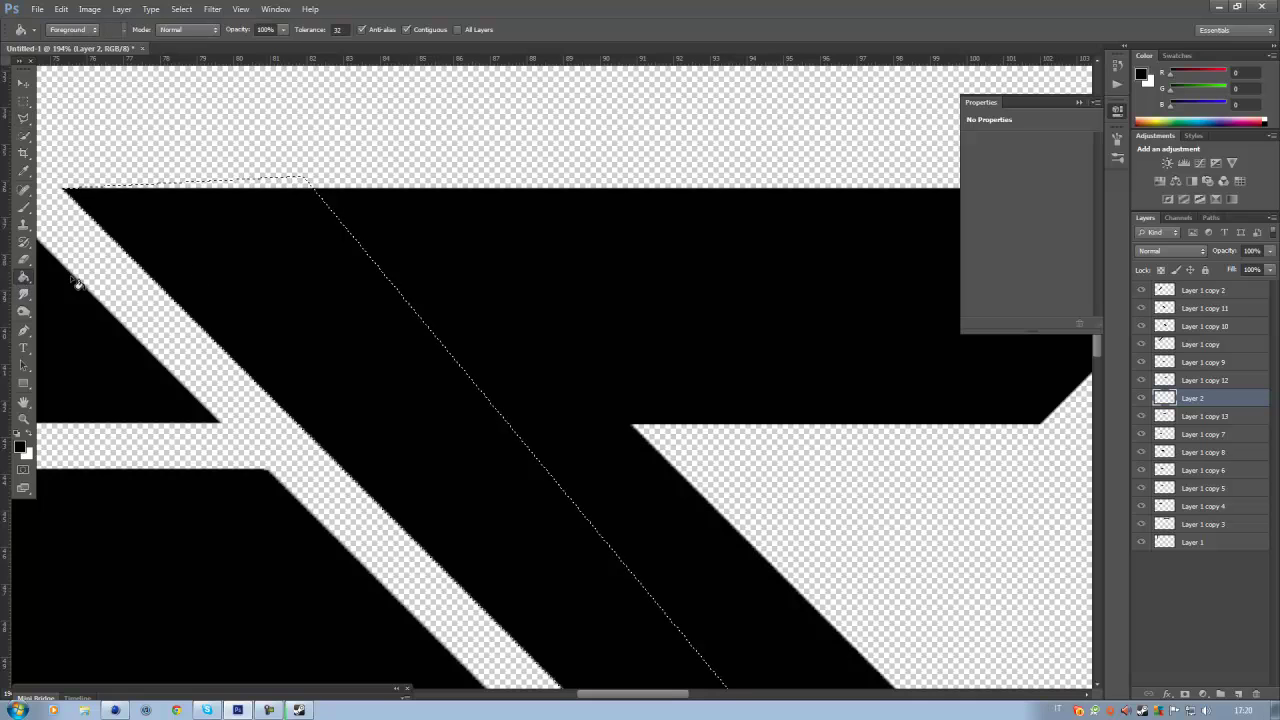
click(528, 448)
key(m)
key(ctrl+d)
Delete the black sliver above the logo's top edge, deselect, and zoom out to view the logo.
drag(117, 192, 64, 187)
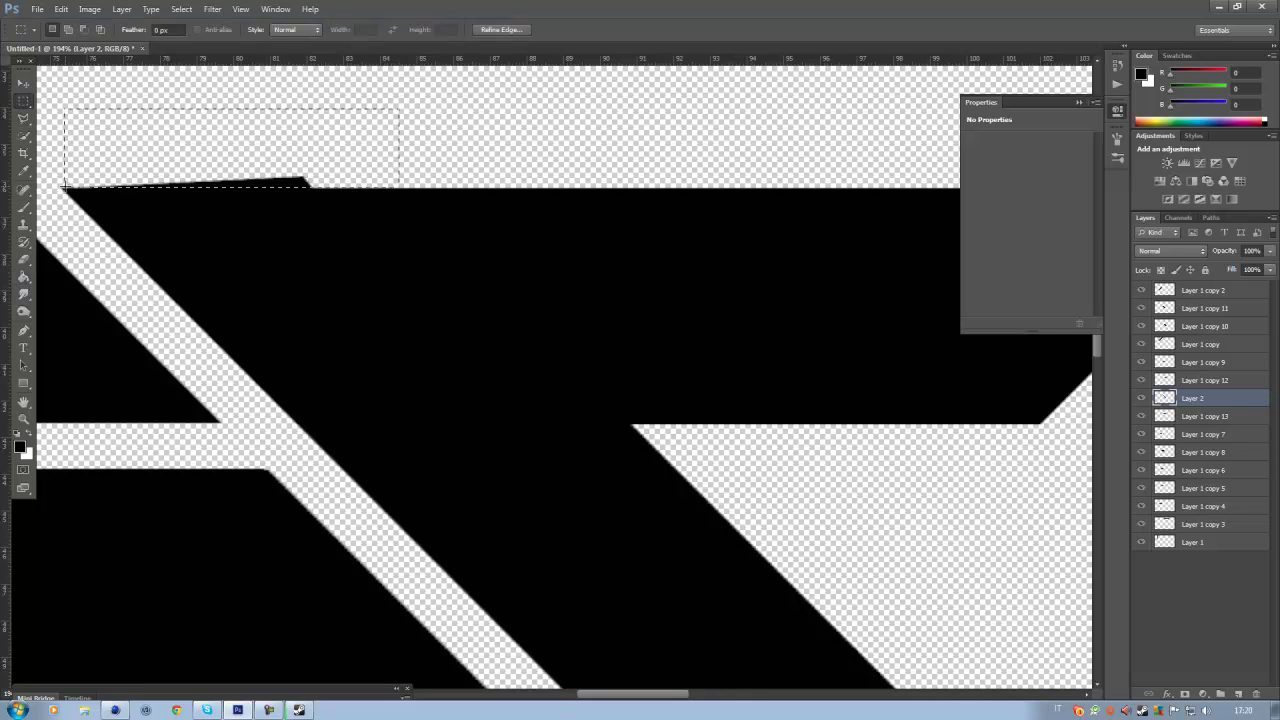
key(Delete)
key(ctrl+d)
scroll(250, 158, down, 5)
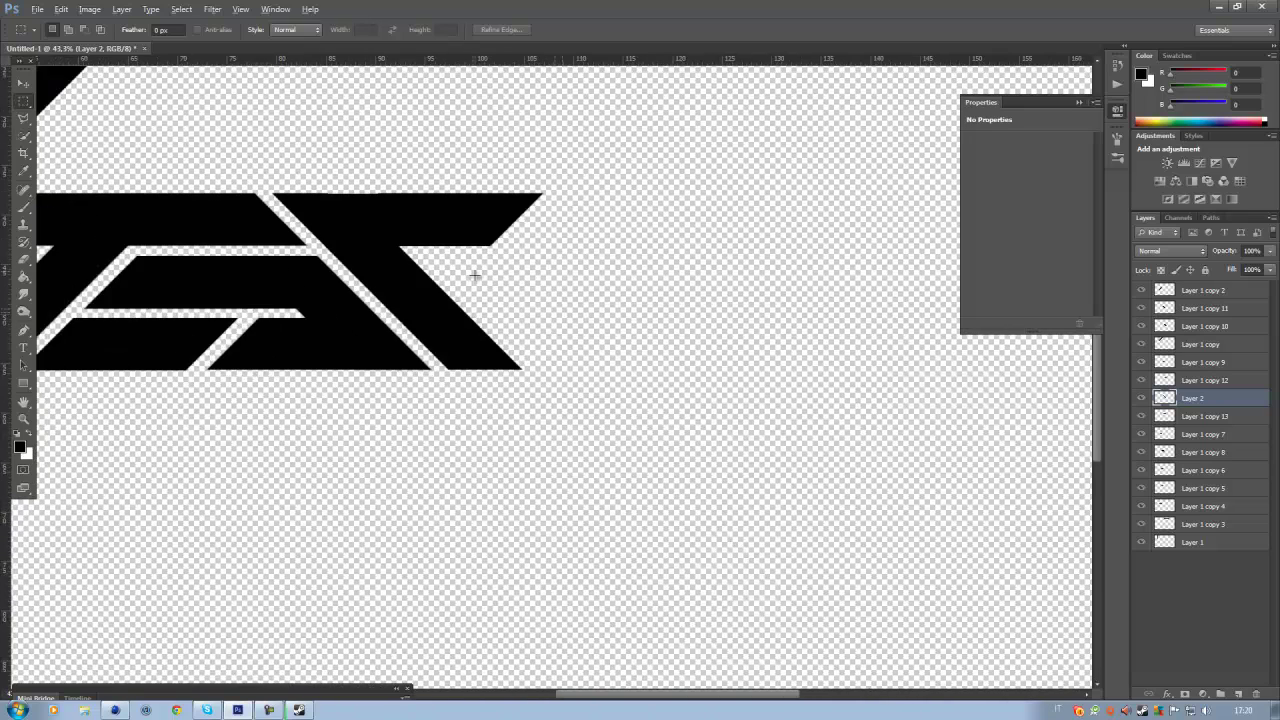
scroll(222, 394, down, 4)
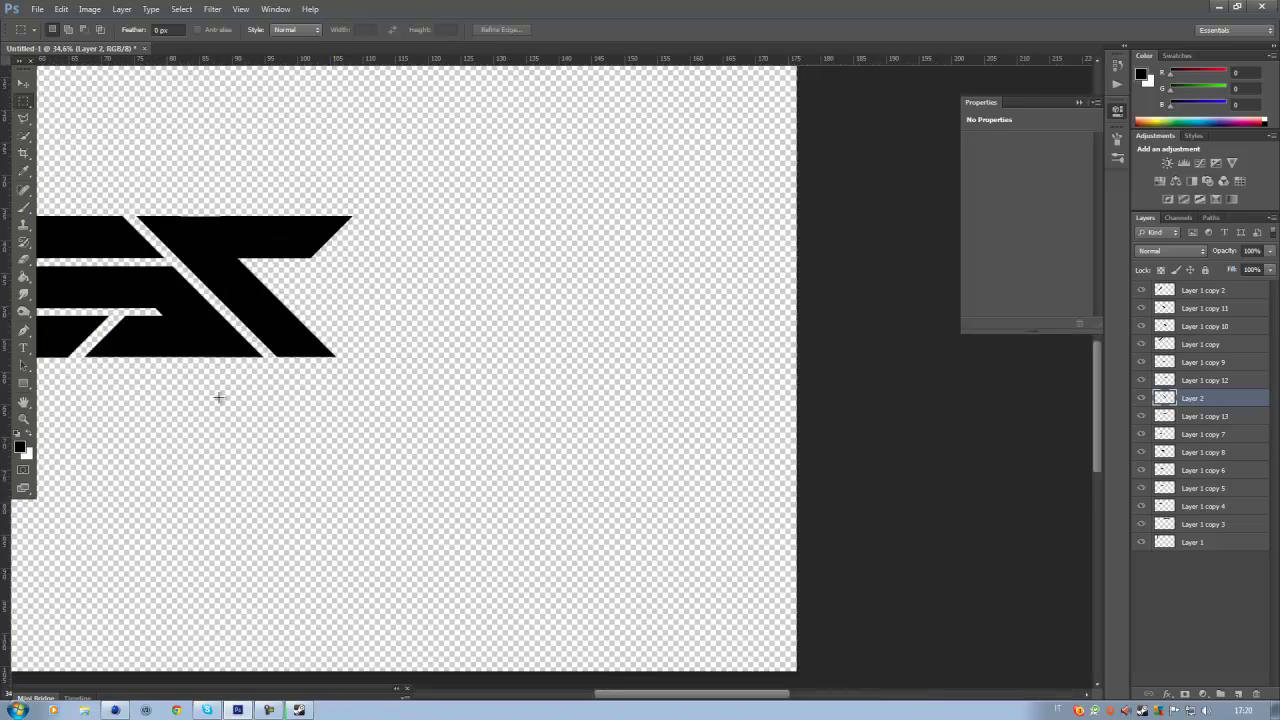
scroll(223, 383, up, 3)
scroll(696, 368, down, 5)
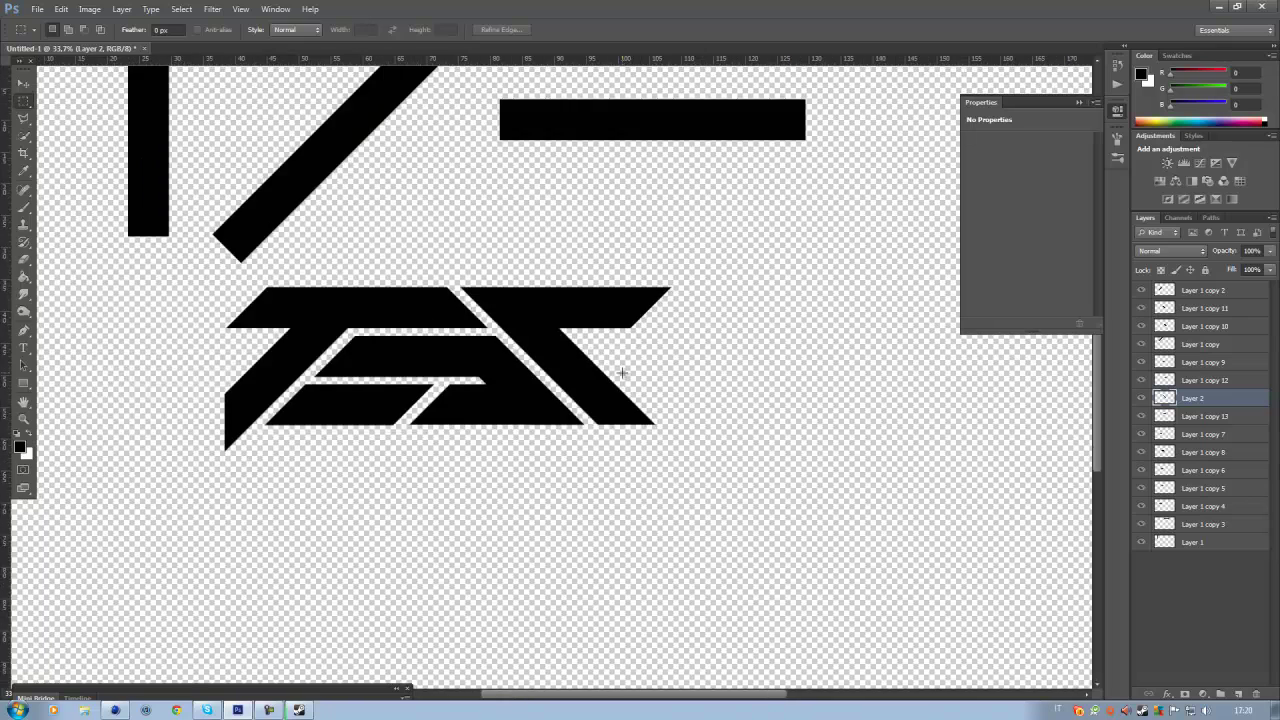
scroll(608, 348, up, 3)
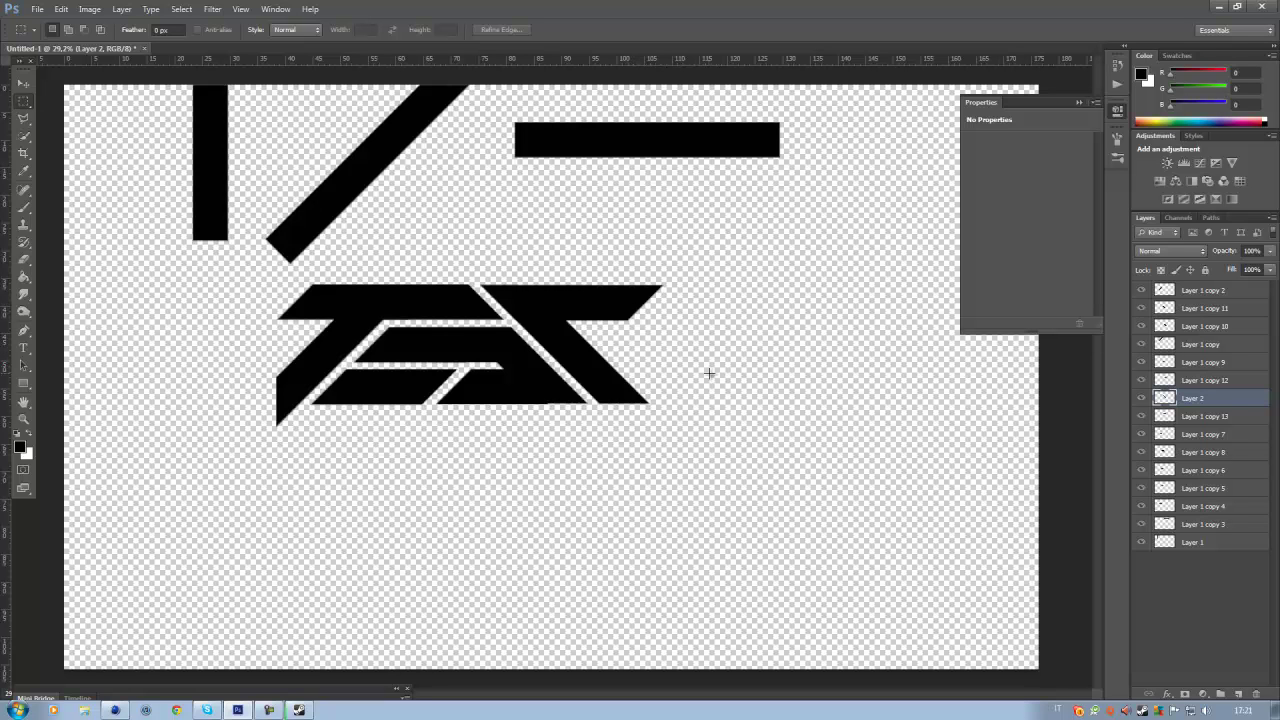
scroll(571, 320, down, 3)
scroll(571, 322, up, 2)
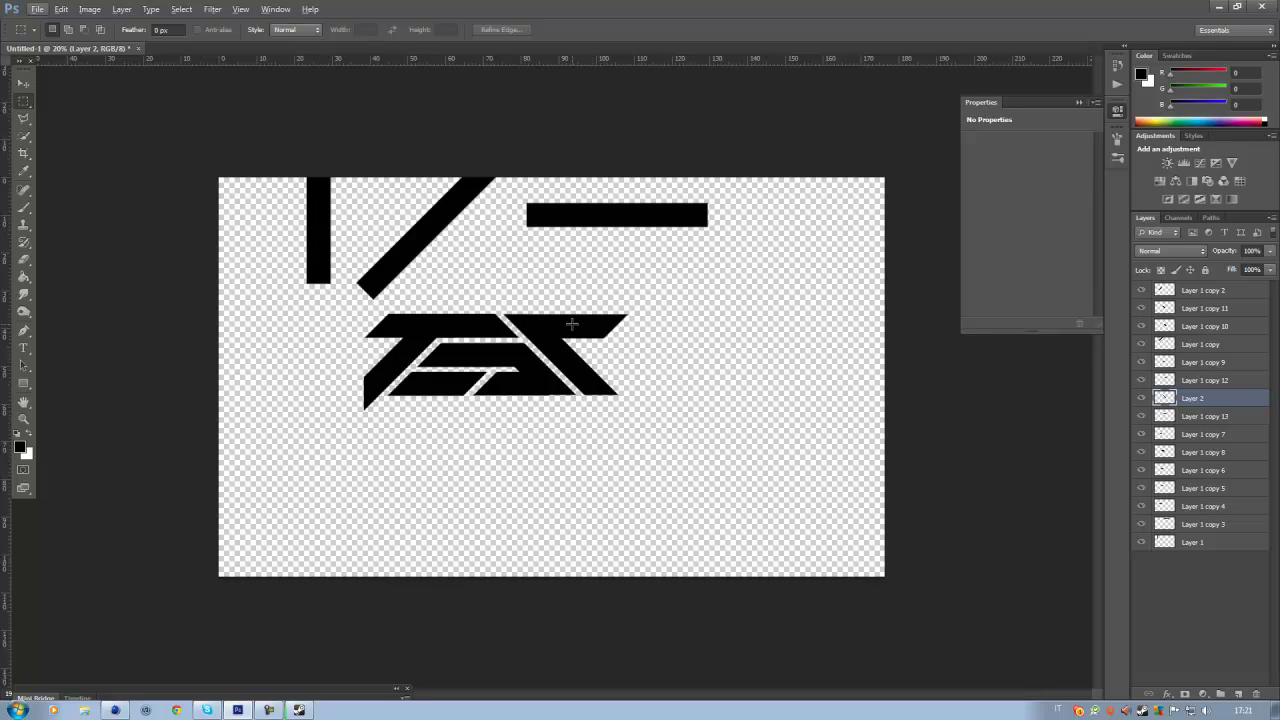
scroll(473, 293, up, 4)
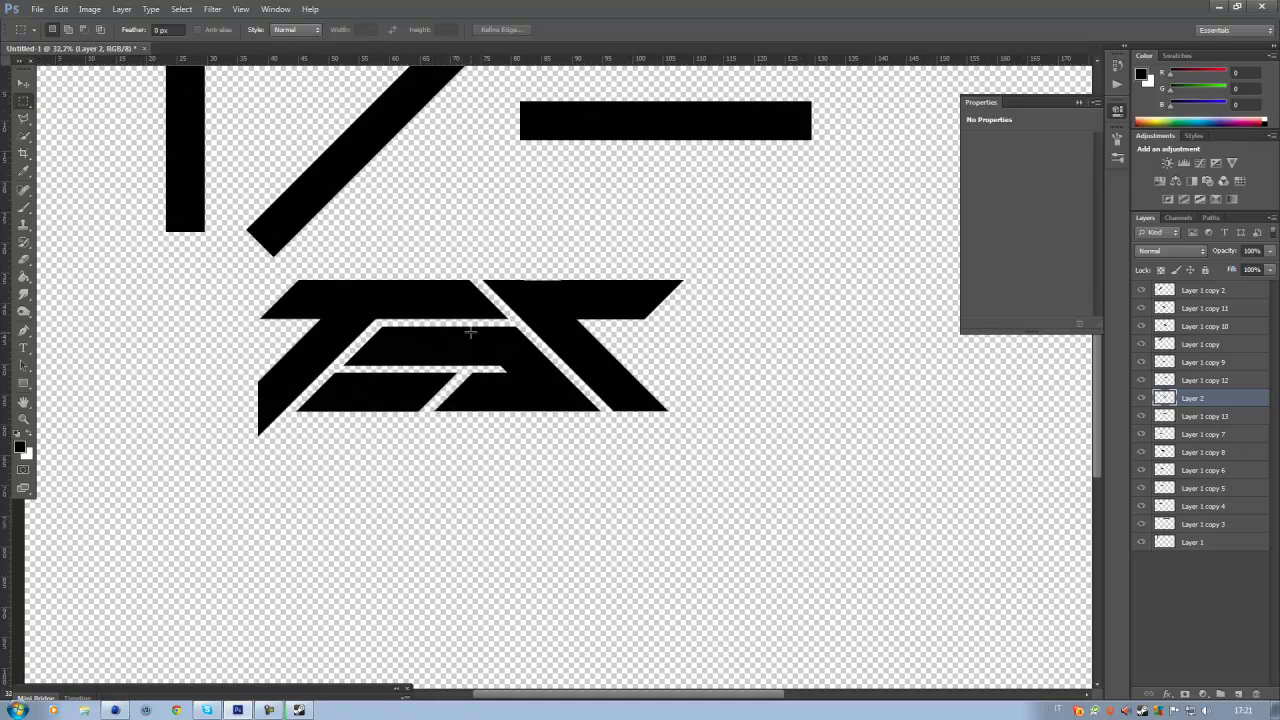
scroll(470, 331, up, 2)
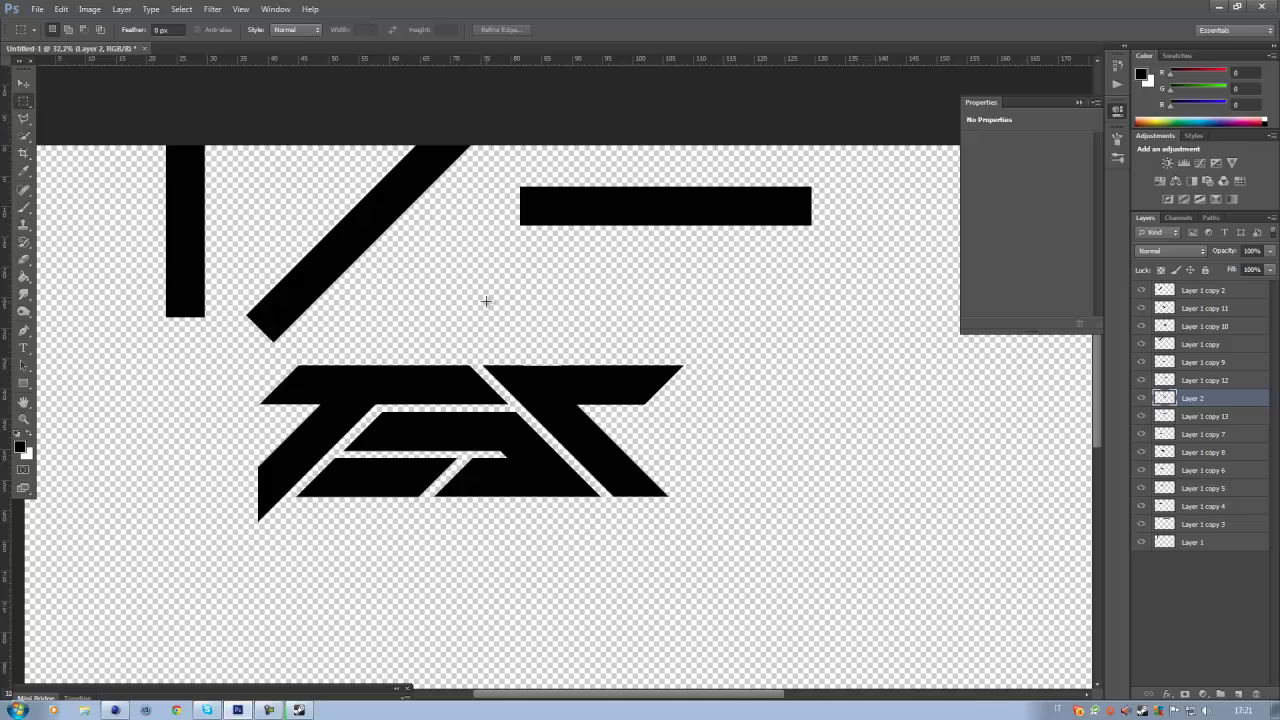
Duplicate the Layer 1 copy diagonal bar by dragging it toward the lower right.
click(1241, 352)
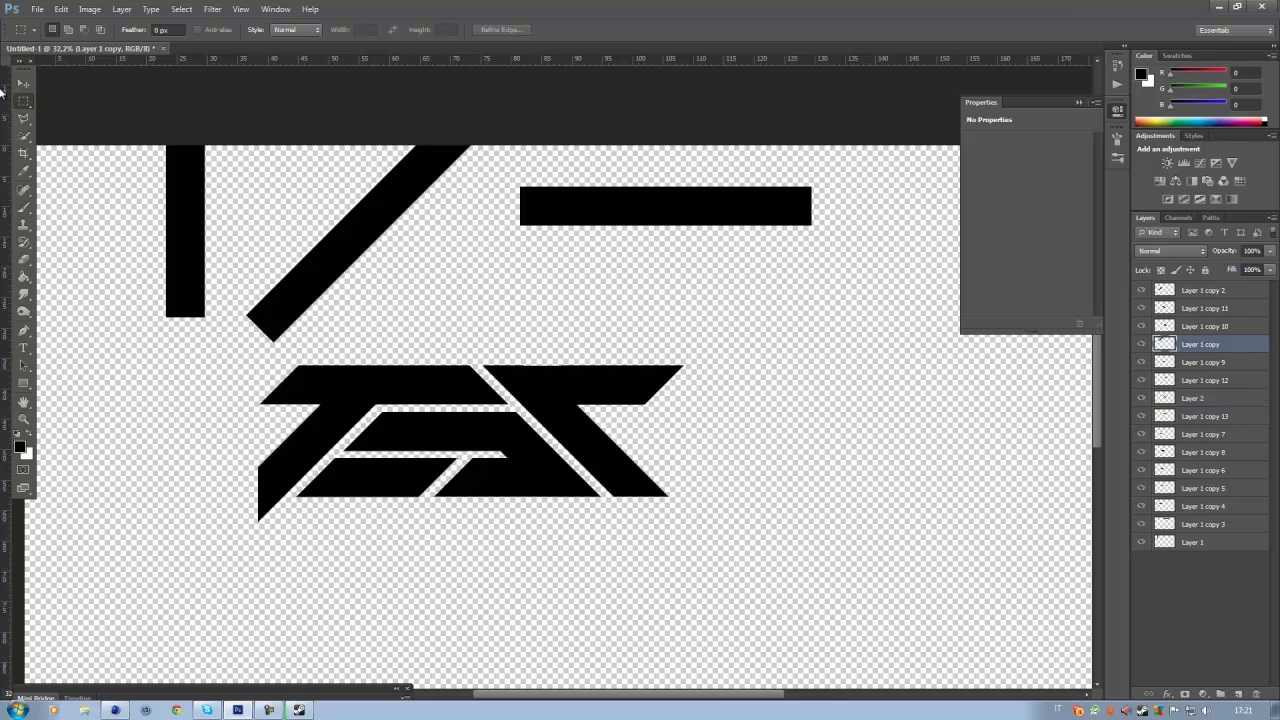
click(24, 83)
mouse_move(452, 160)
mouse_down()
mouse_move(827, 292)
mouse_move(789, 331)
mouse_move(851, 397)
mouse_move(860, 337)
mouse_move(854, 365)
mouse_move(730, 212)
mouse_move(782, 307)
mouse_move(525, 160)
mouse_move(534, 166)
mouse_move(462, 177)
mouse_up()
click(1256, 694)
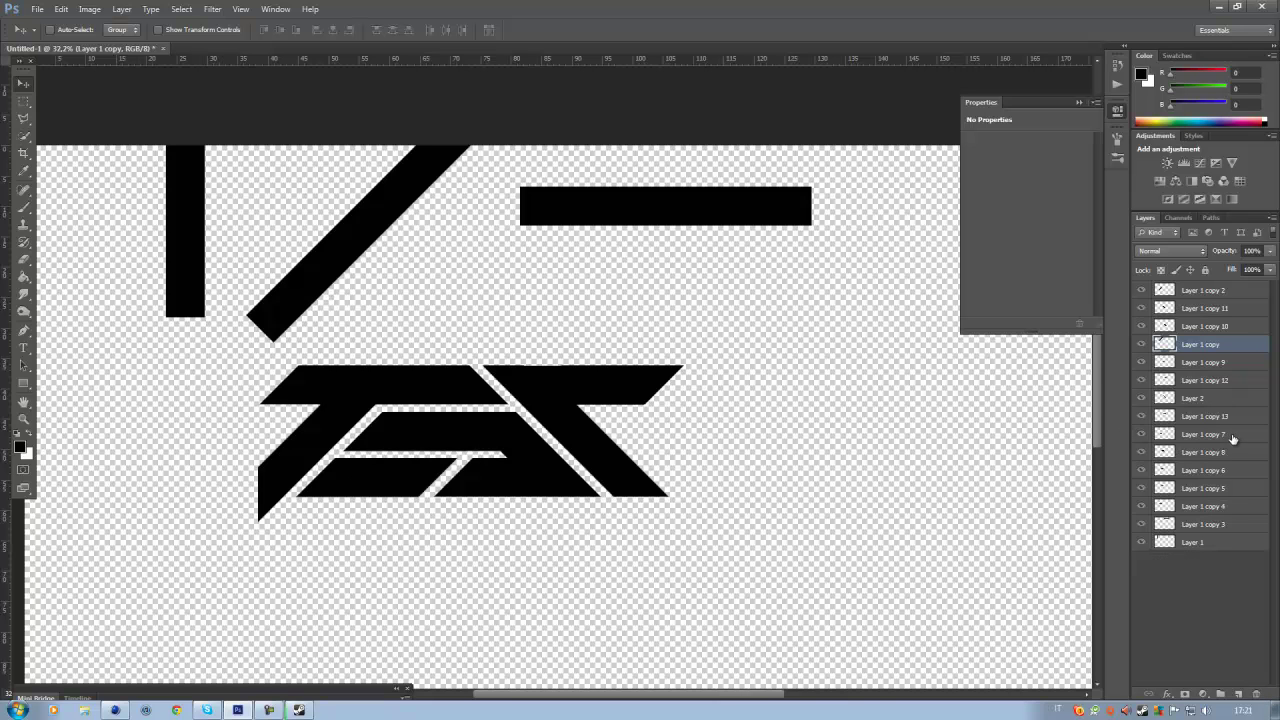
key(ctrl+alt+z)
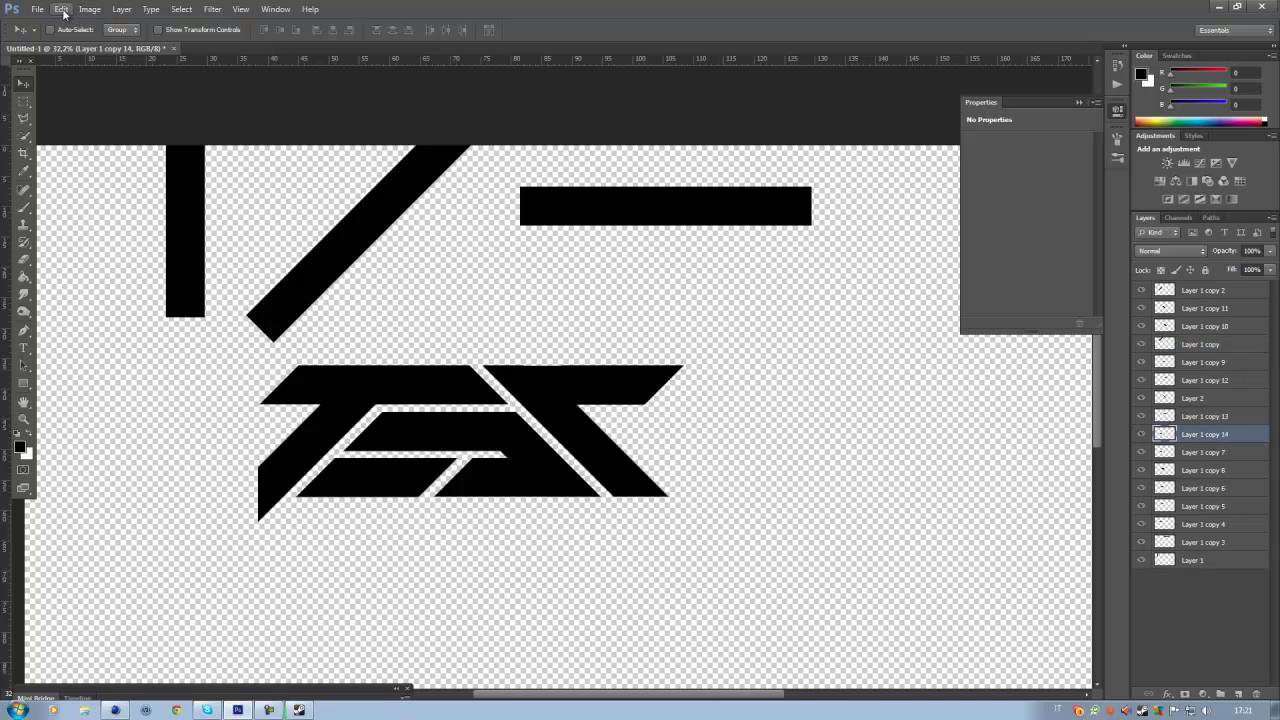
Flip the copied bar vertically and align it at the lower right with the letters' bottom via a guide.
click(62, 10)
mouse_move(155, 271)
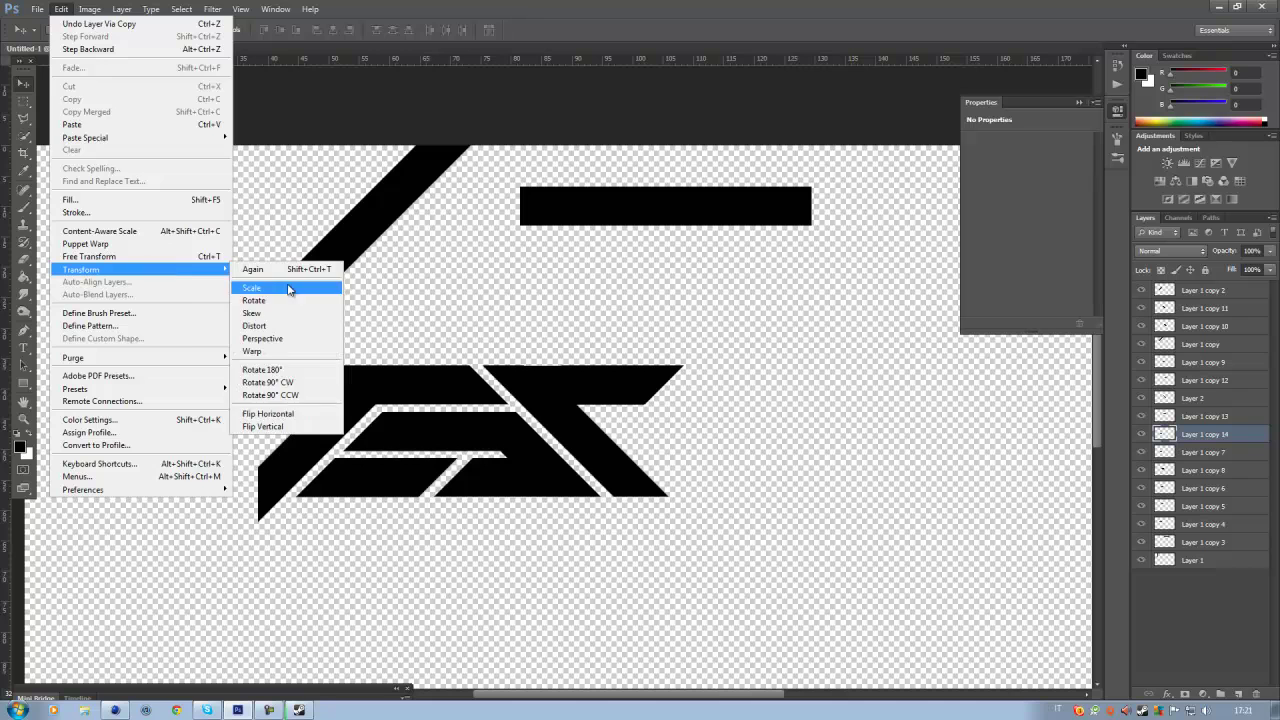
click(262, 431)
drag(547, 477, 718, 471)
scroll(688, 490, up, 5)
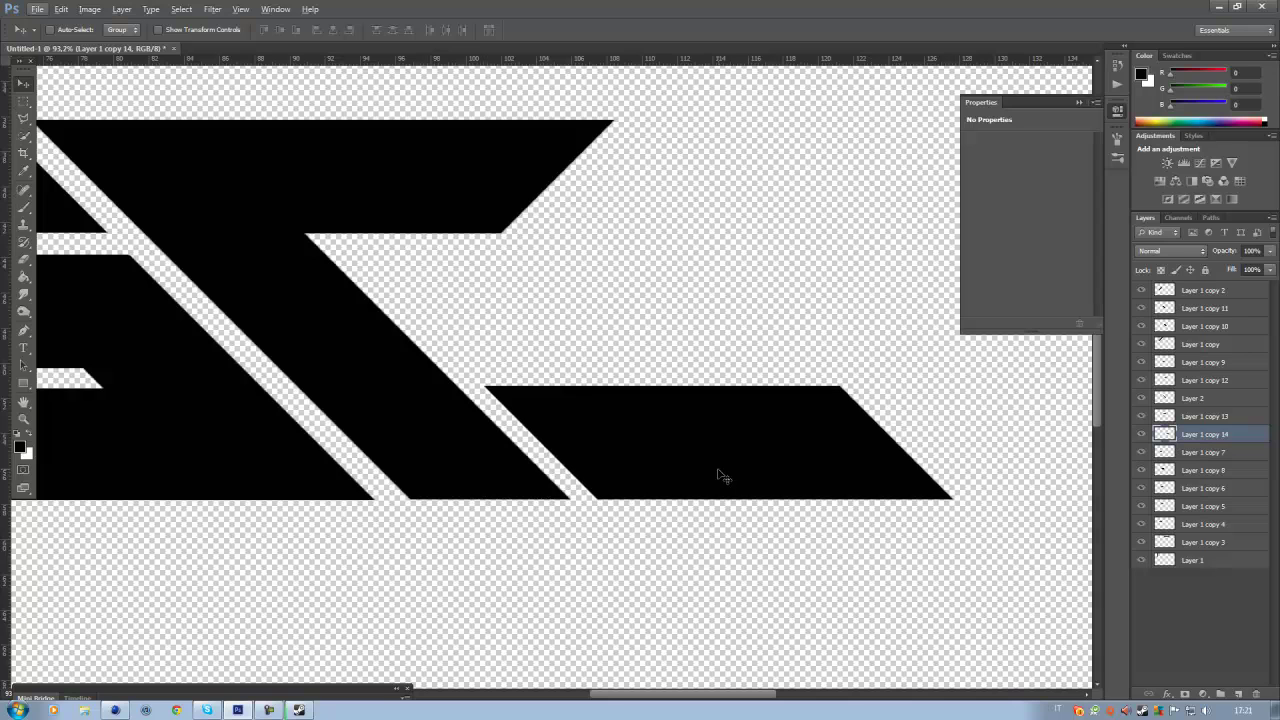
drag(700, 62, 674, 498)
scroll(709, 418, down, 3)
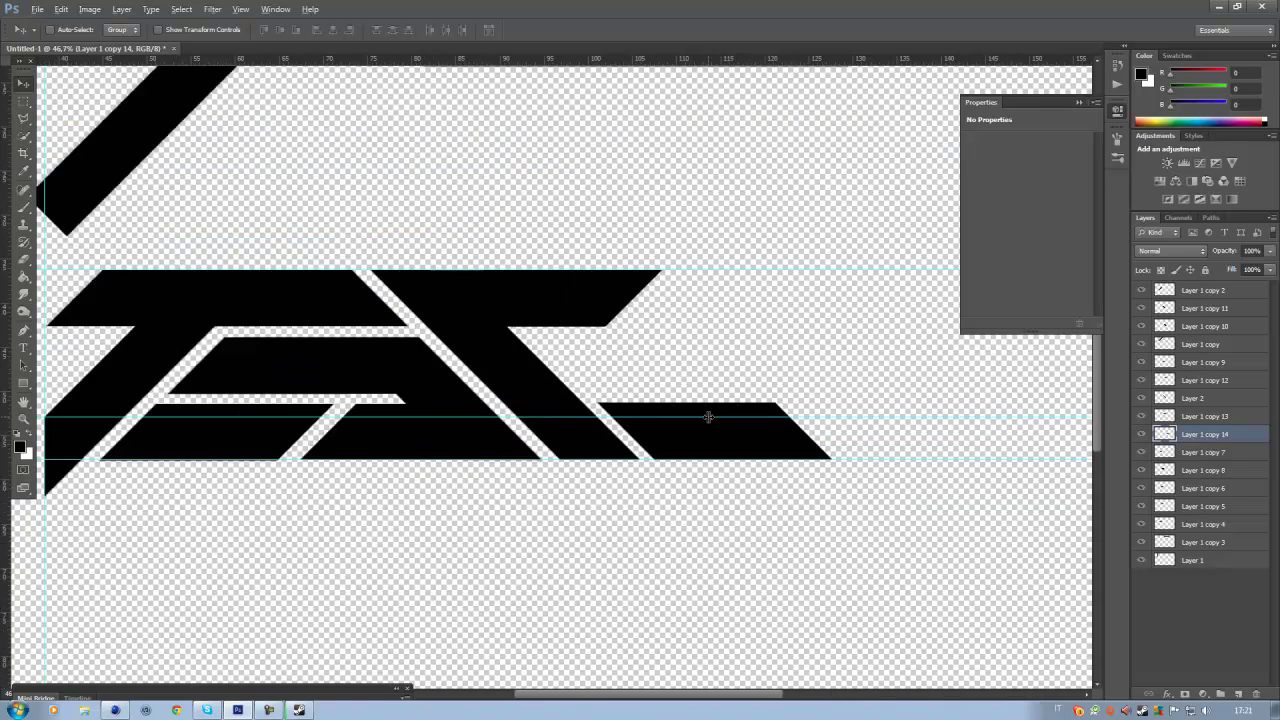
key(ctrl+semicolon)
key(Right)
key(Right)
key(Right)
key(Right)
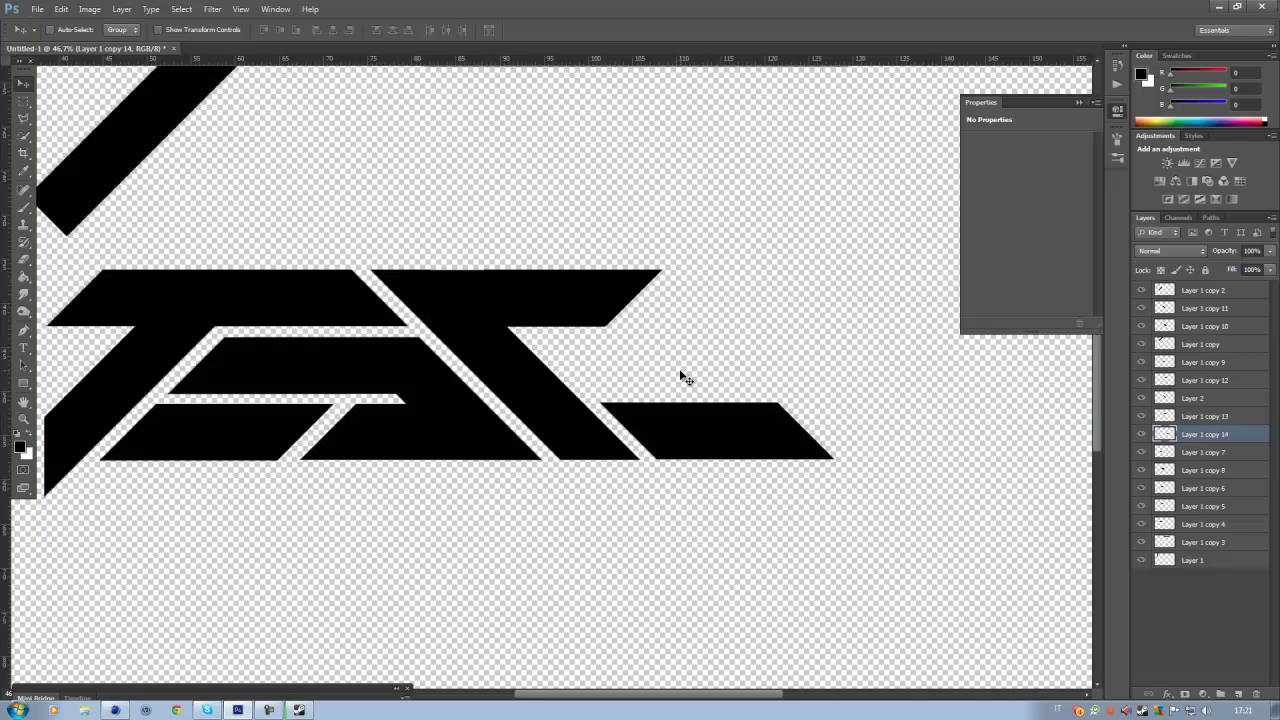
Duplicate that bar, flip the copy vertically, and move it to the top-right position.
key(ctrl+j)
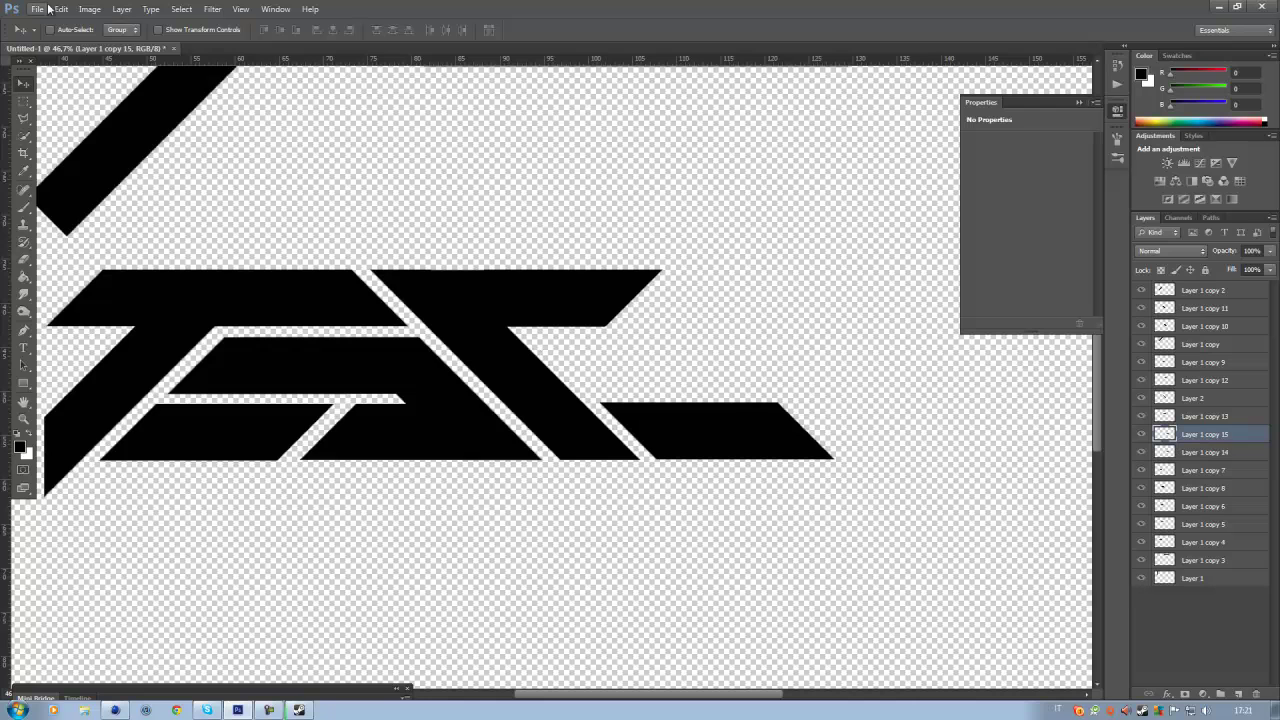
click(61, 9)
mouse_move(150, 269)
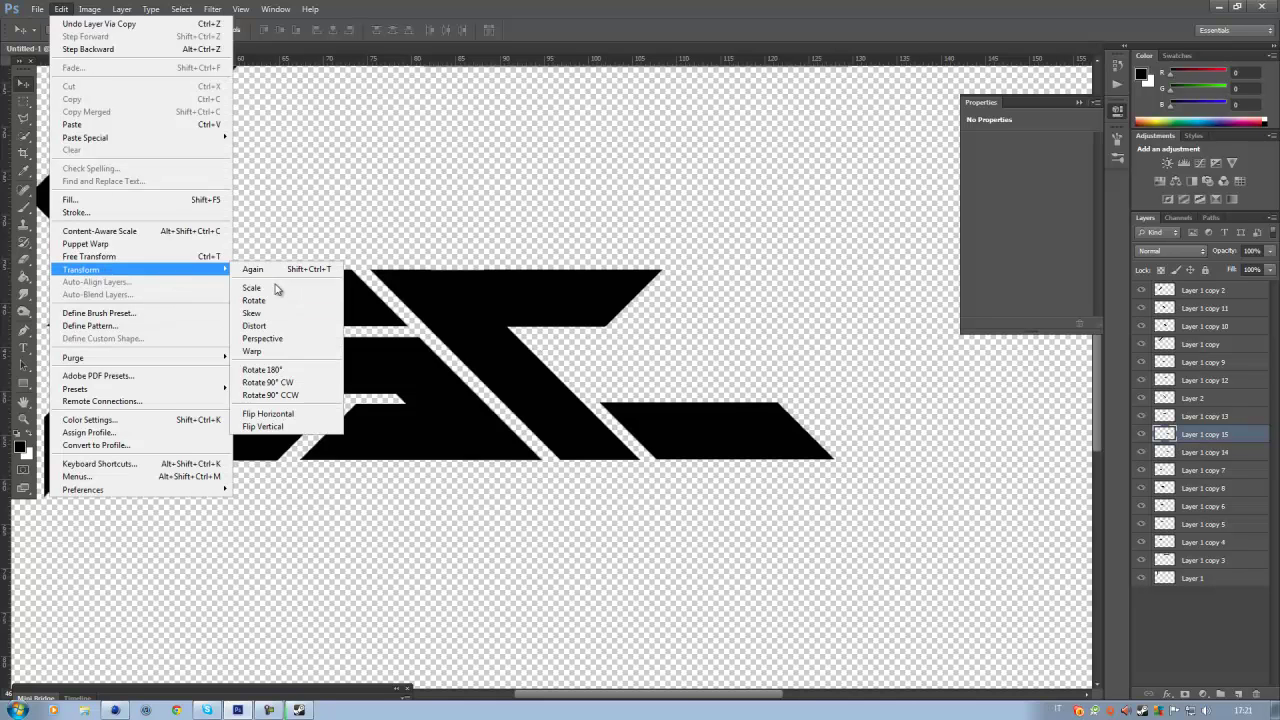
click(263, 426)
drag(688, 452, 706, 314)
scroll(705, 315, down, 3)
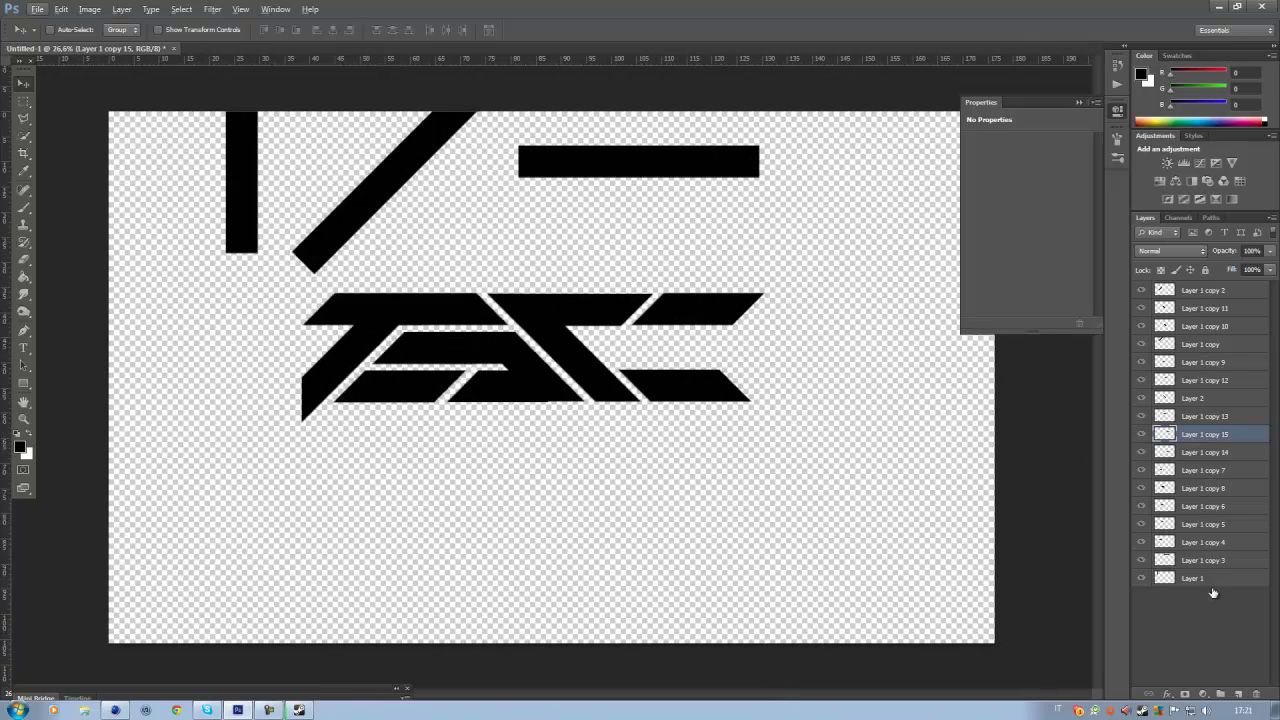
Nudge the bottom-left logo piece right and down, then duplicate the diagonal bar layer.
click(1198, 346)
click(1217, 294)
drag(482, 172, 720, 338)
click(1205, 344)
key(ctrl+j)
Cut away the logo's upper-right tip with a rectangular selection.
scroll(783, 358, up, 2)
scroll(700, 345, up, 4)
scroll(716, 337, down, 5)
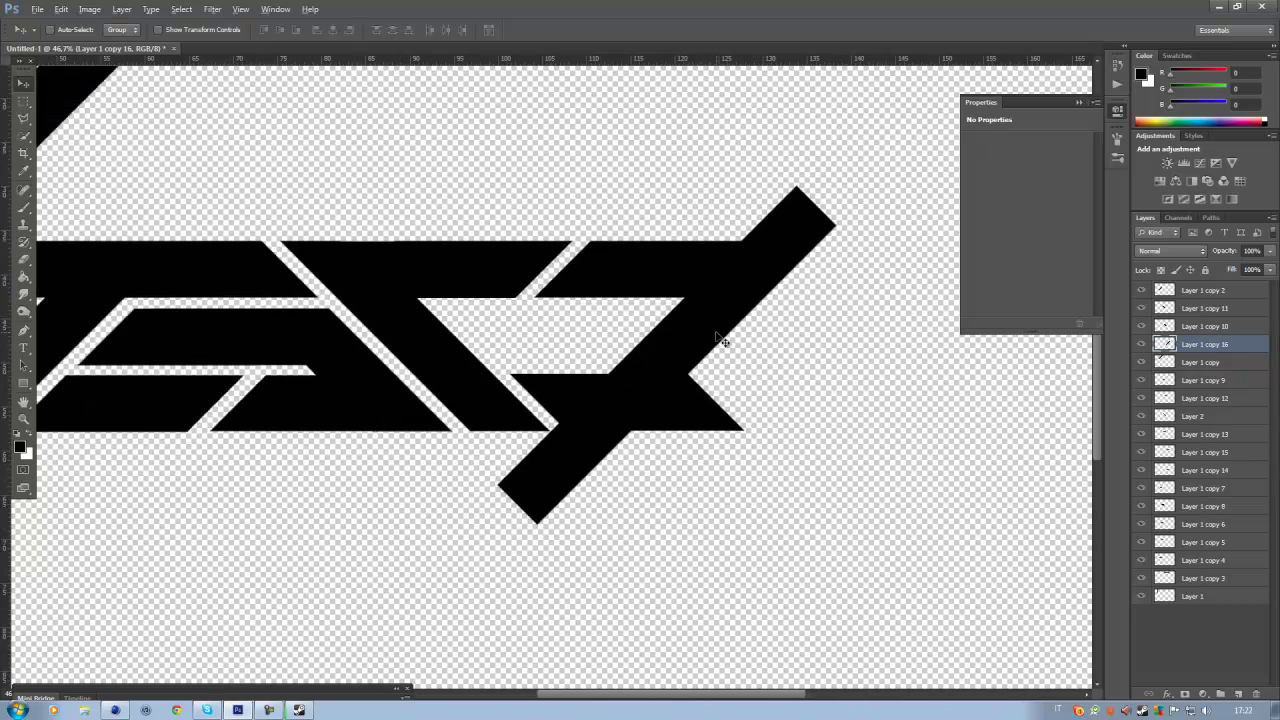
key(m)
drag(854, 164, 543, 263)
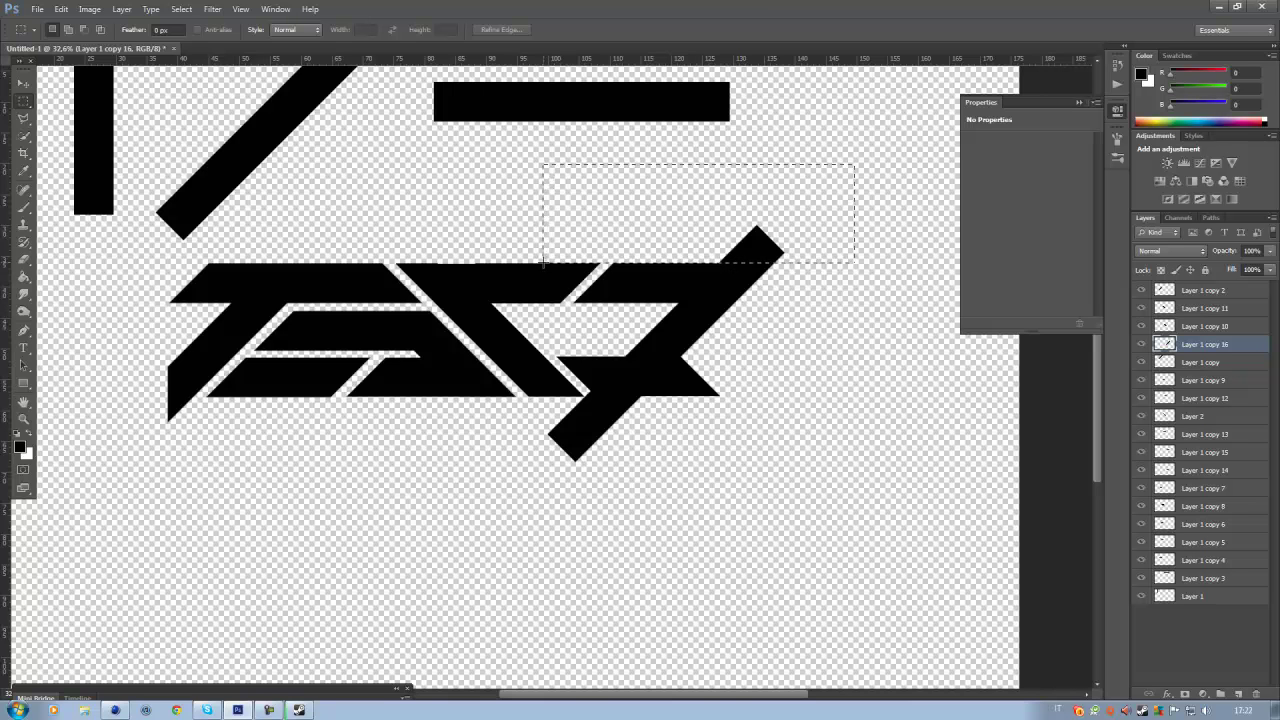
key(ctrl+x)
Trim a thin strip off along the shape's top edge.
scroll(700, 243, up, 5)
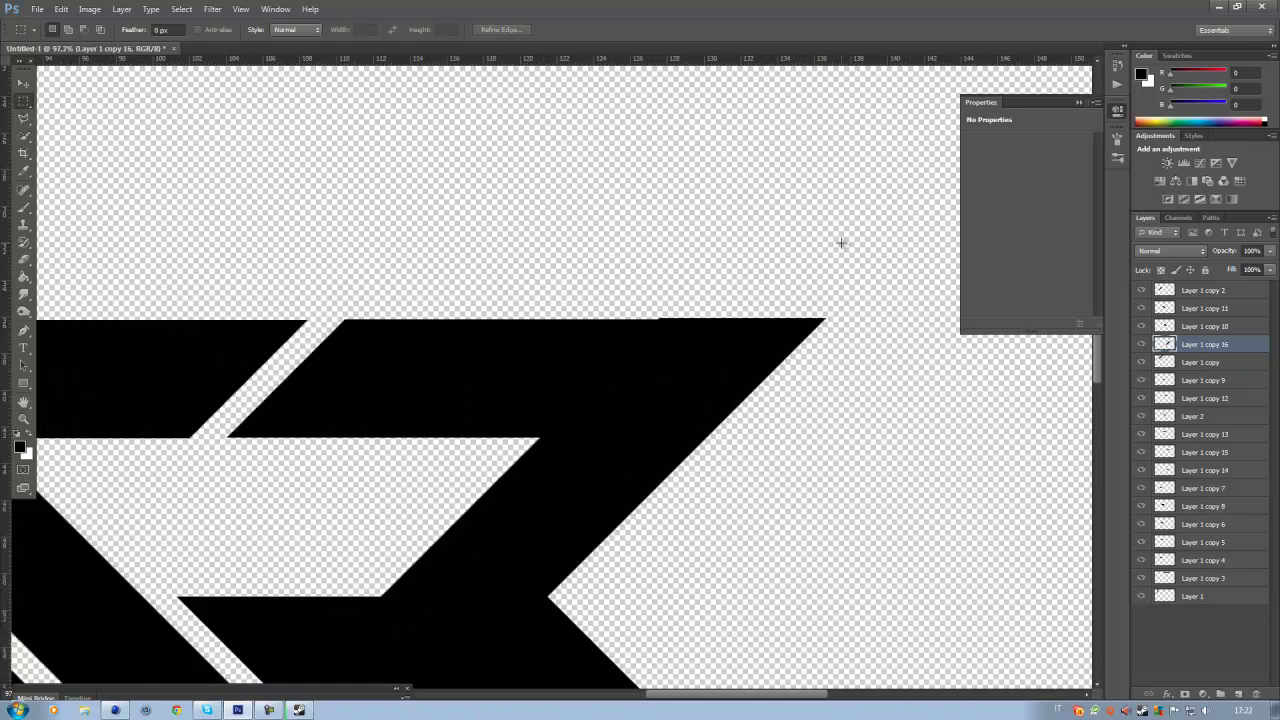
drag(550, 297, 517, 318)
key(ctrl+x)
key(ctrl+z)
scroll(820, 280, up, 4)
drag(908, 305, 296, 364)
key(ctrl+x)
Cut away the stray black piece below the logo's lower right.
scroll(186, 410, down, 10)
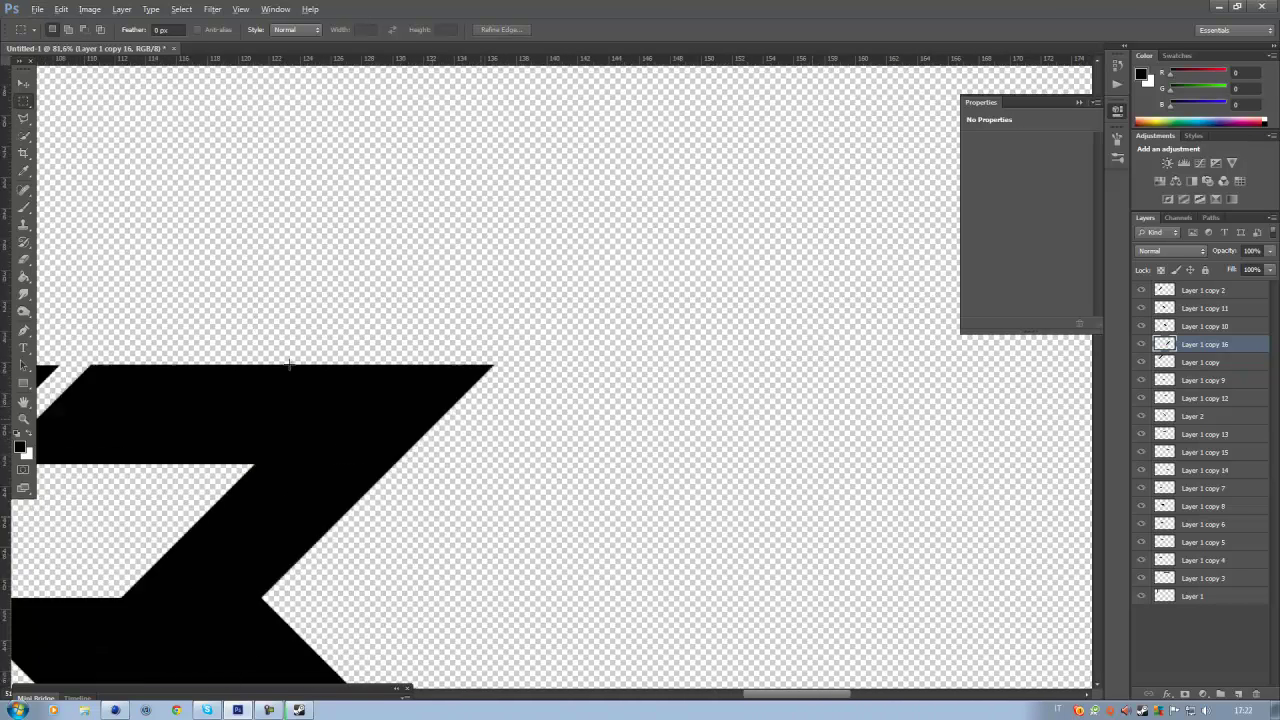
scroll(526, 449, up, 2)
scroll(840, 437, up, 3)
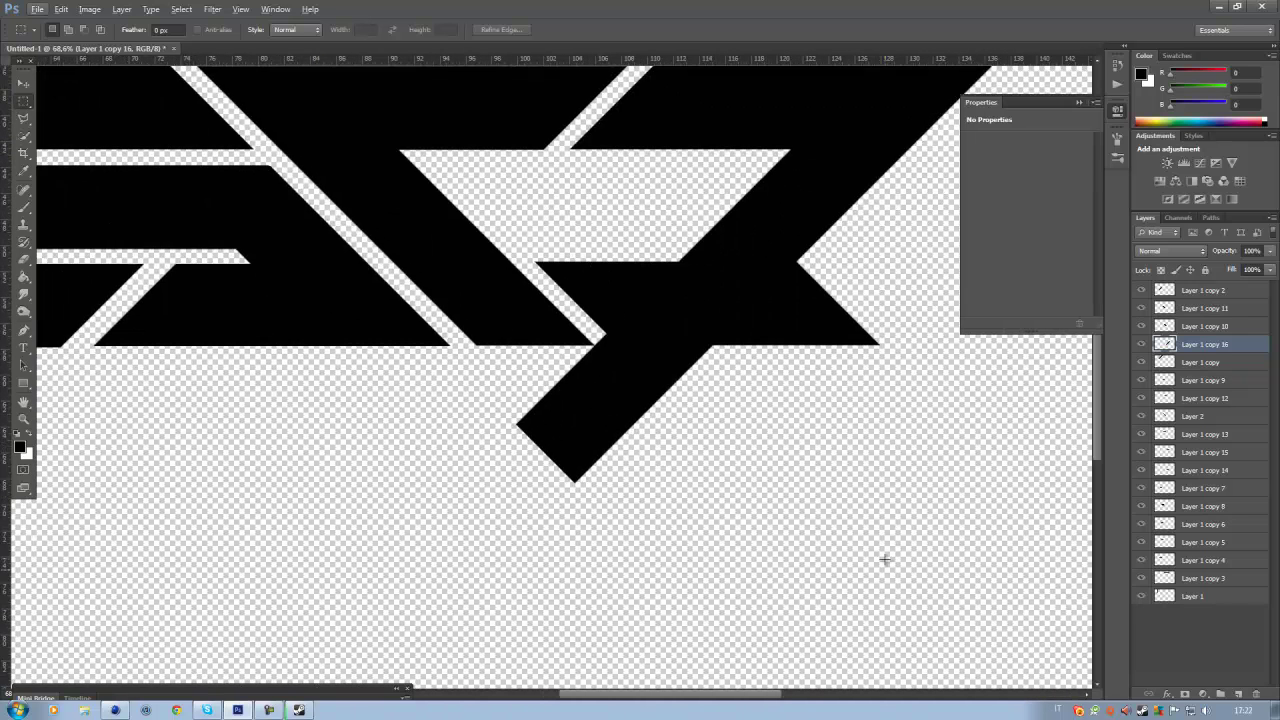
drag(958, 611, 399, 398)
key(ctrl+x)
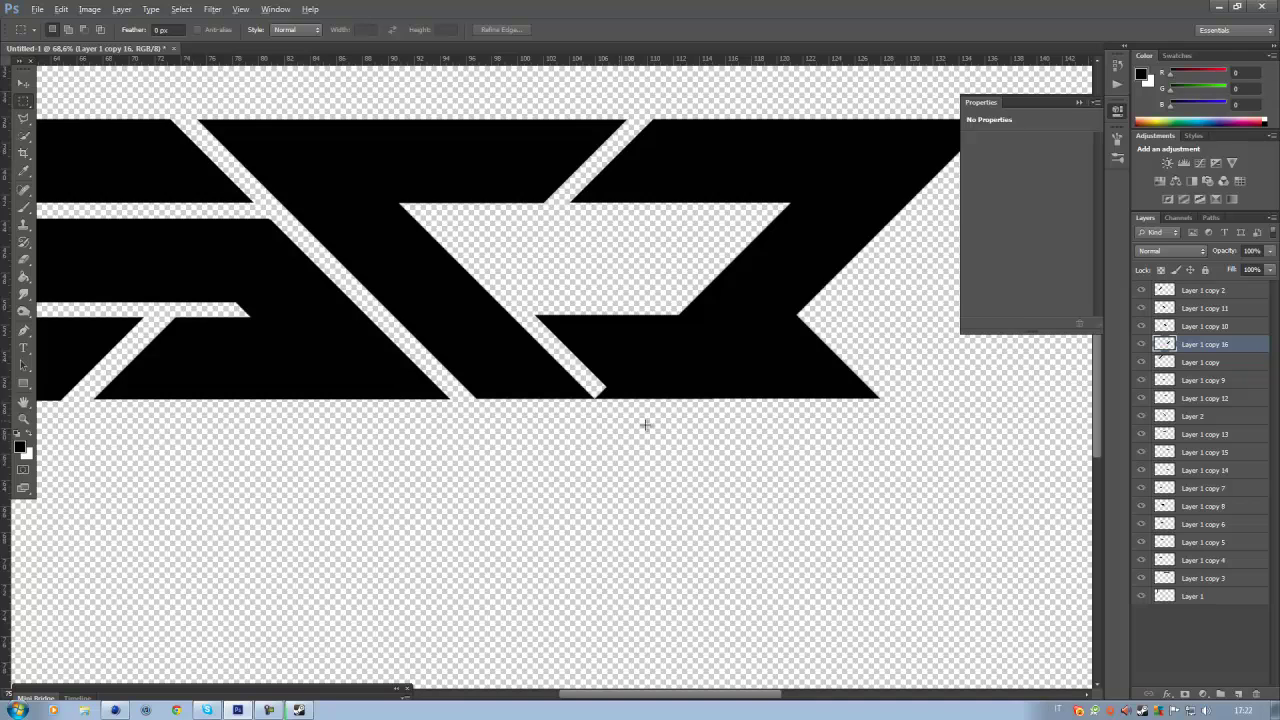
Clear the strip just below the logo's bottom edge.
scroll(769, 435, up, 4)
scroll(837, 437, up, 3)
drag(791, 444, 165, 320)
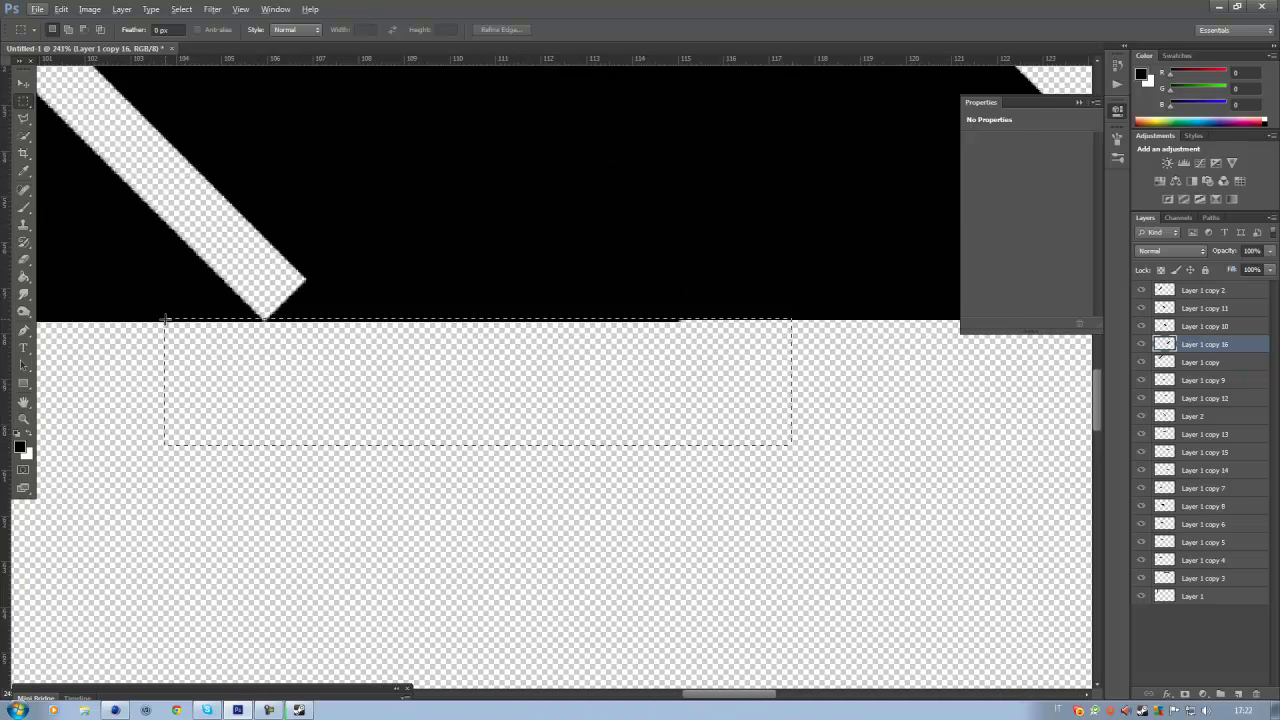
key(ctrl+x)
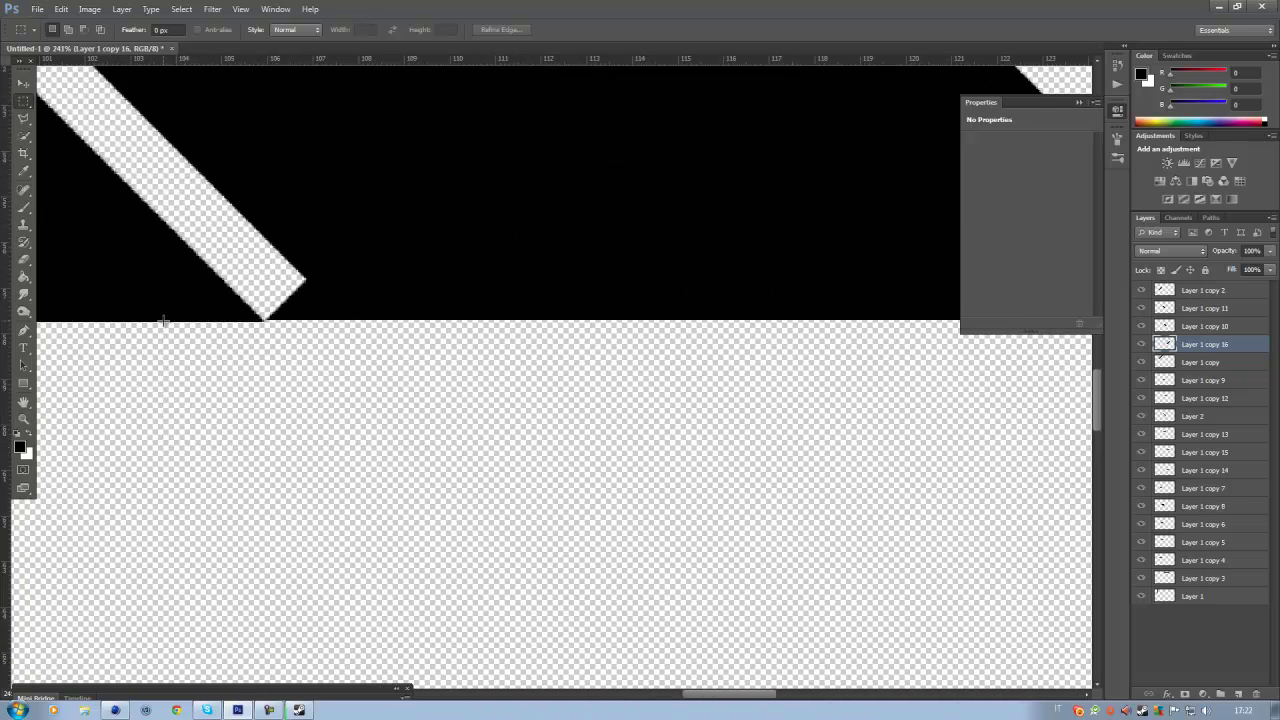
scroll(163, 320, down, 4)
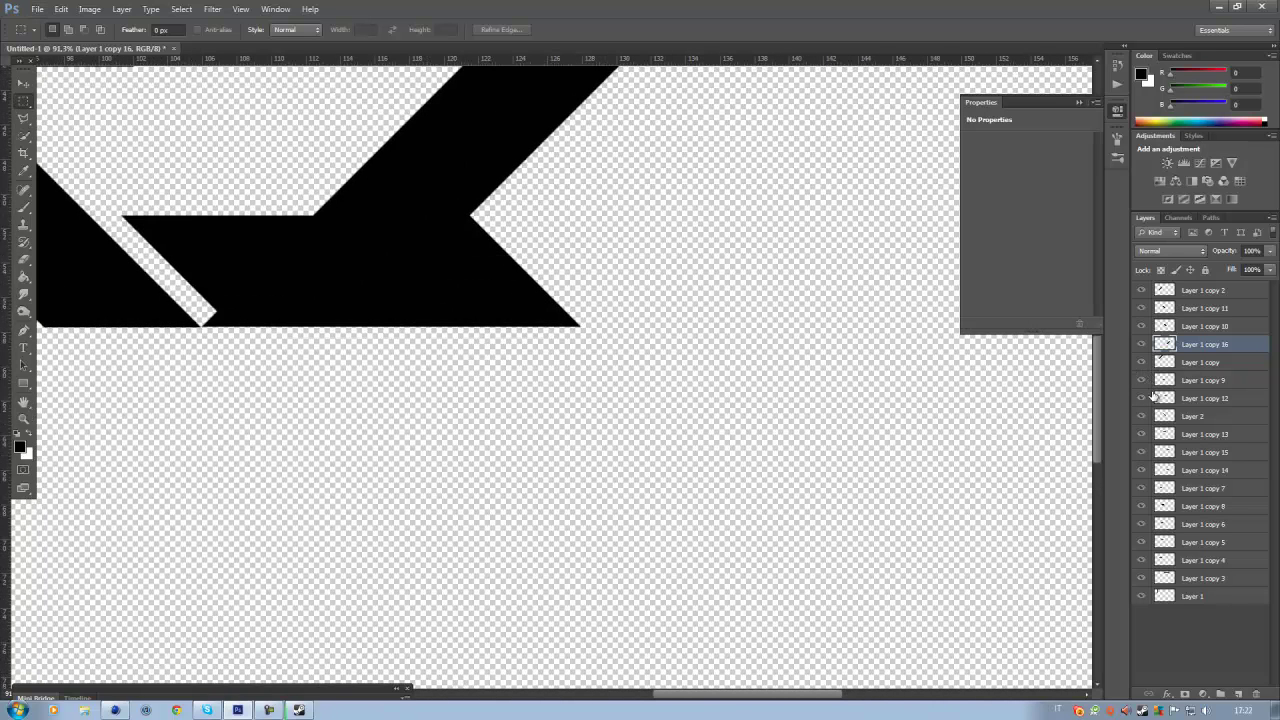
Delete the overhanging chevron tip on Layer 1 copy 14.
click(1140, 469)
click(1140, 469)
click(1212, 470)
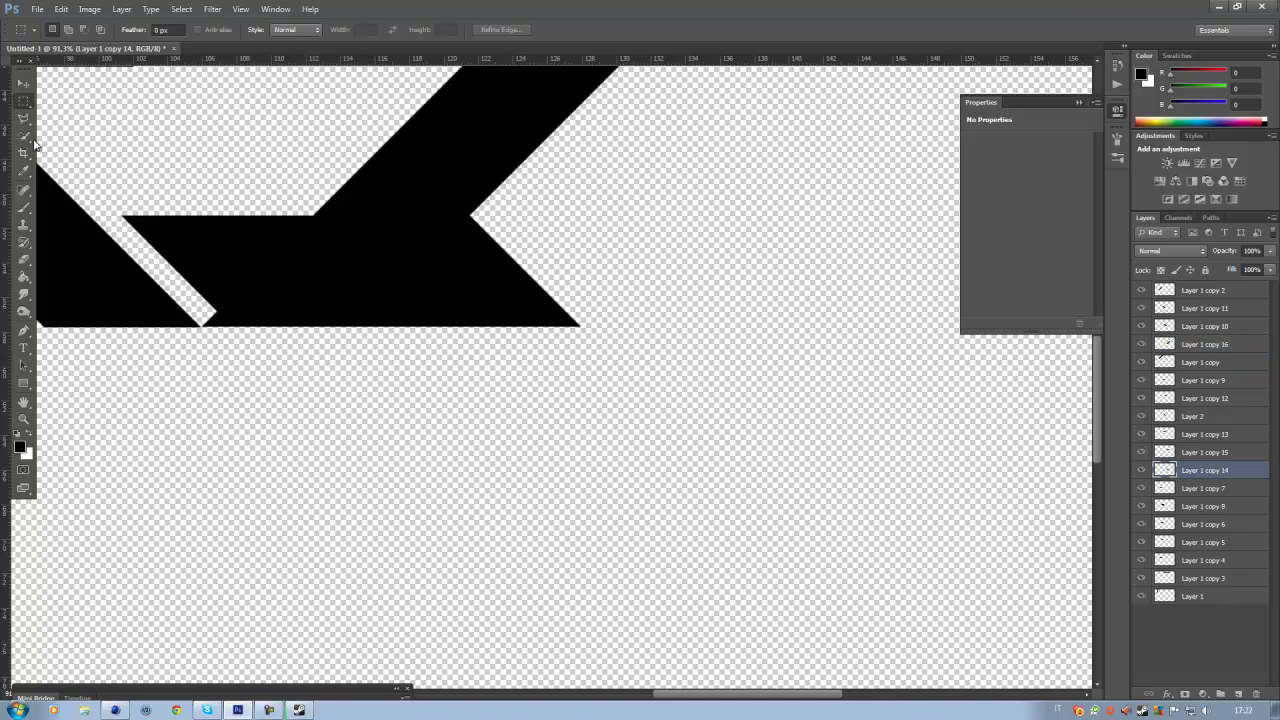
drag(466, 283, 349, 206)
key(Delete)
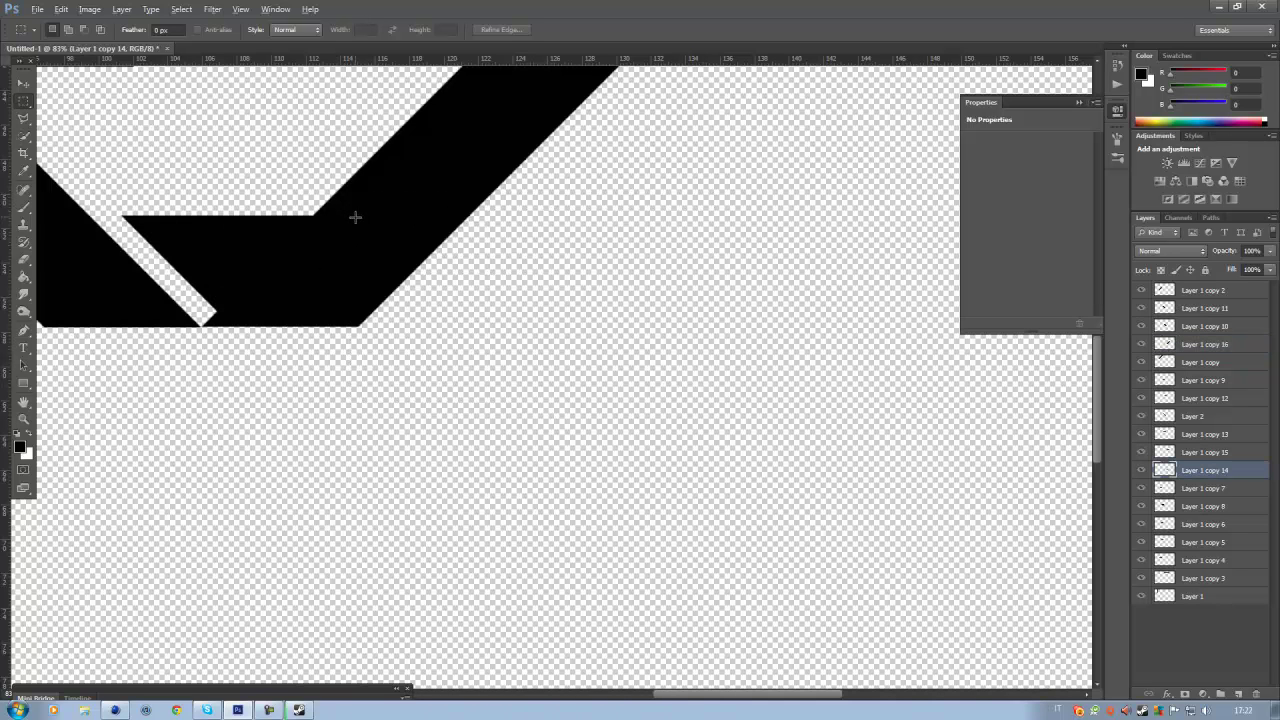
Toggle Layer 1 copy 10 and copy 11 visibility to identify their shapes.
scroll(354, 217, down, 4)
scroll(240, 212, up, 1)
scroll(349, 229, down, 1)
scroll(543, 251, up, 2)
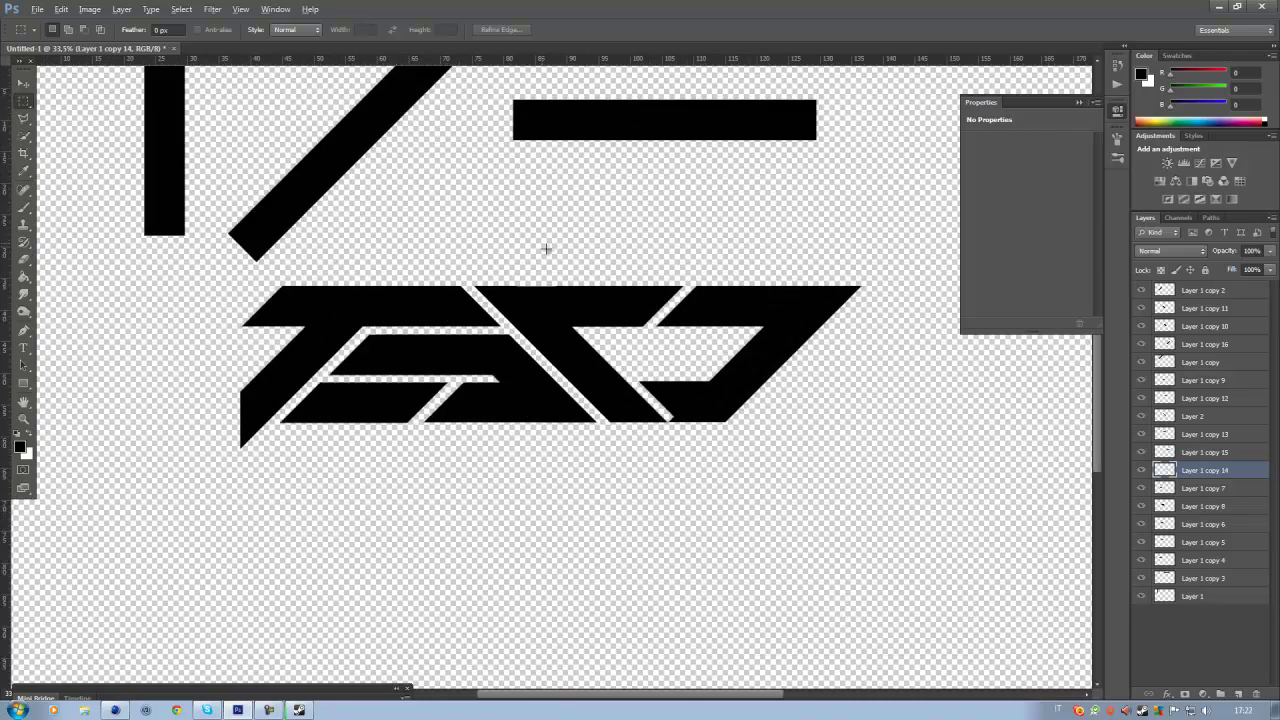
scroll(715, 481, up, 2)
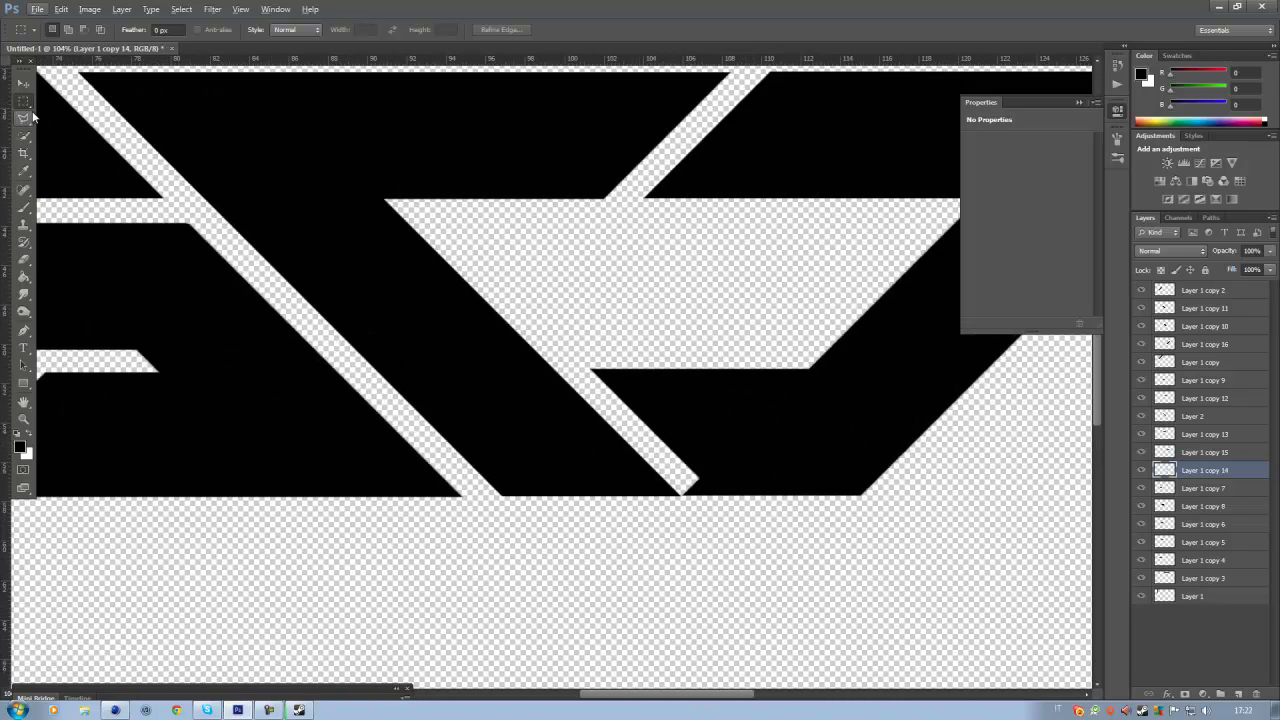
scroll(789, 481, up, 1)
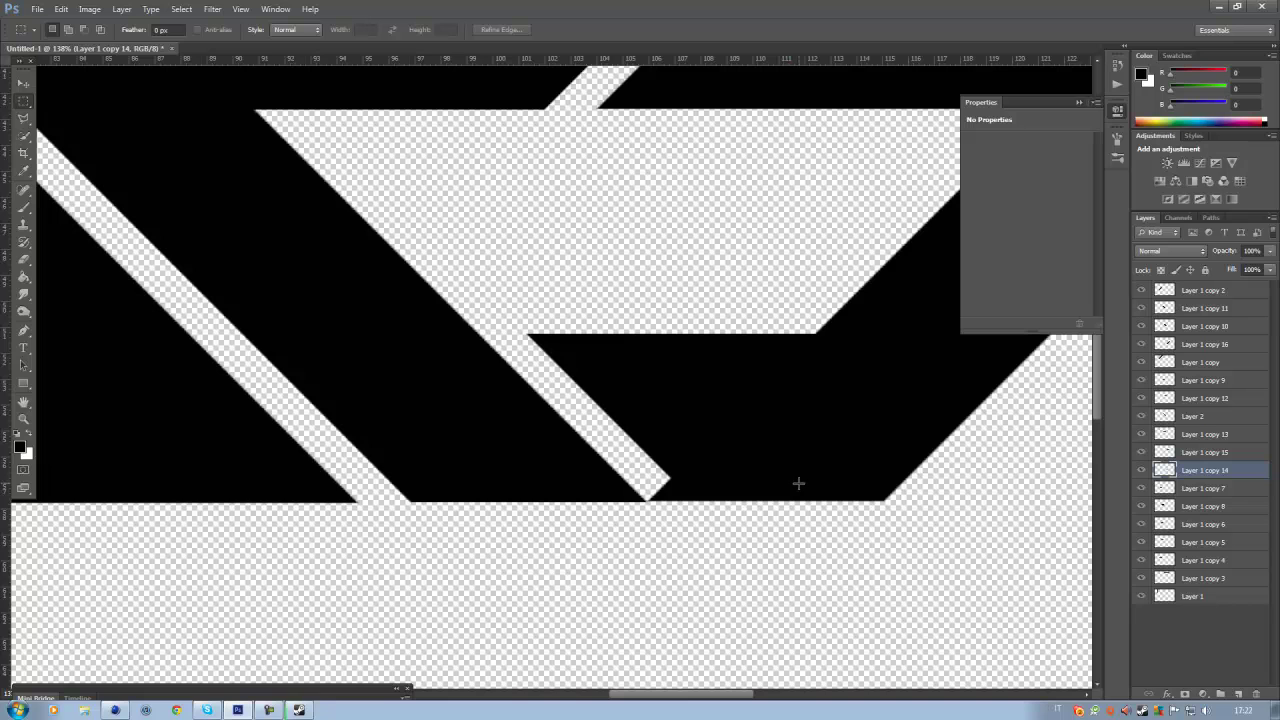
scroll(798, 483, down, 1)
scroll(771, 463, down, 1)
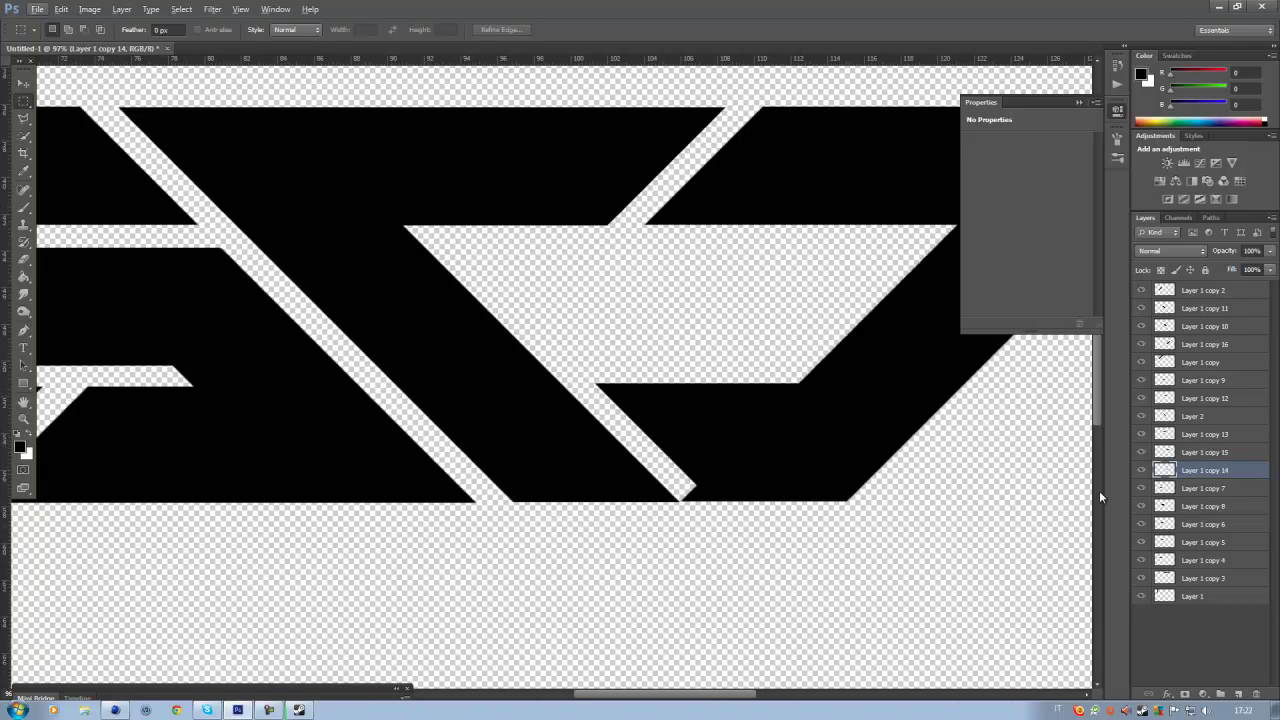
click(1142, 326)
click(1143, 325)
click(1144, 309)
click(1142, 309)
Delete the small diagonal tip at the bottom of Layer 1 copy 16.
click(1140, 345)
click(1140, 345)
click(1150, 345)
drag(638, 457, 710, 533)
key(Delete)
key(ctrl+d)
key(ctrl+d)
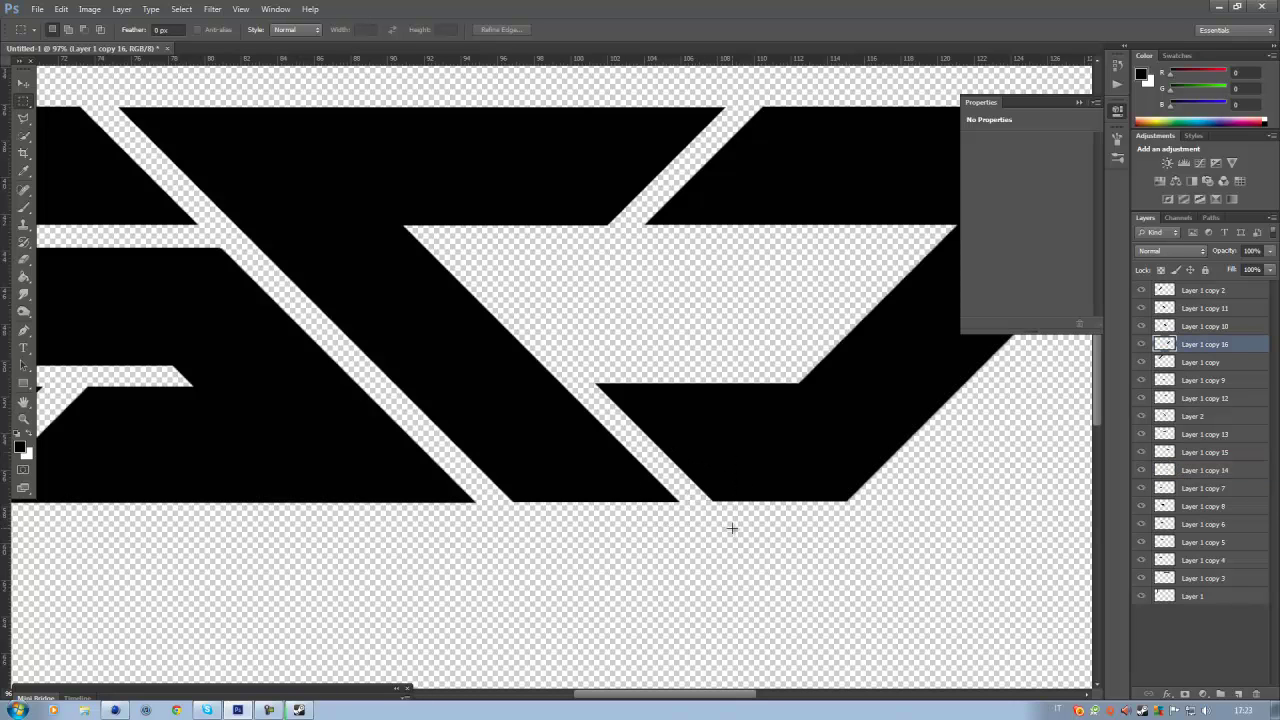
Zoom in and out to check the cleaned baseline.
scroll(731, 515, down, 5)
scroll(794, 498, up, 3)
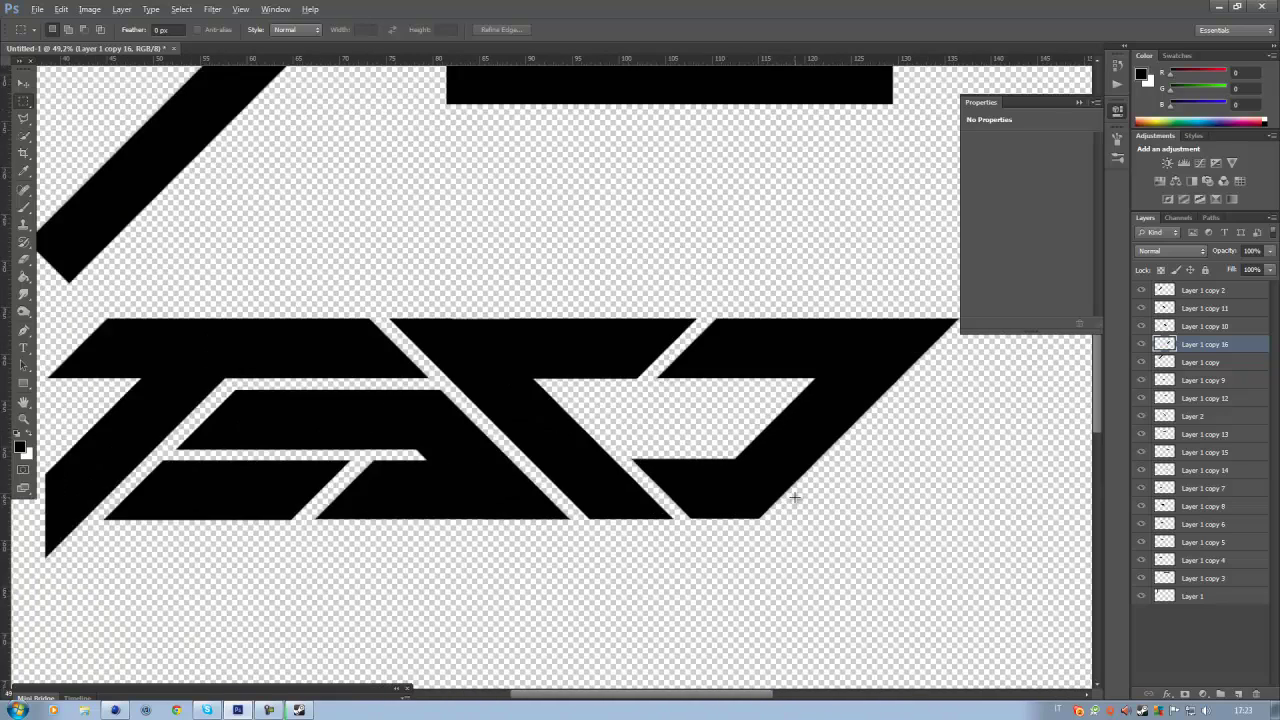
scroll(794, 498, down, 6)
scroll(560, 341, down, 1)
scroll(562, 350, up, 7)
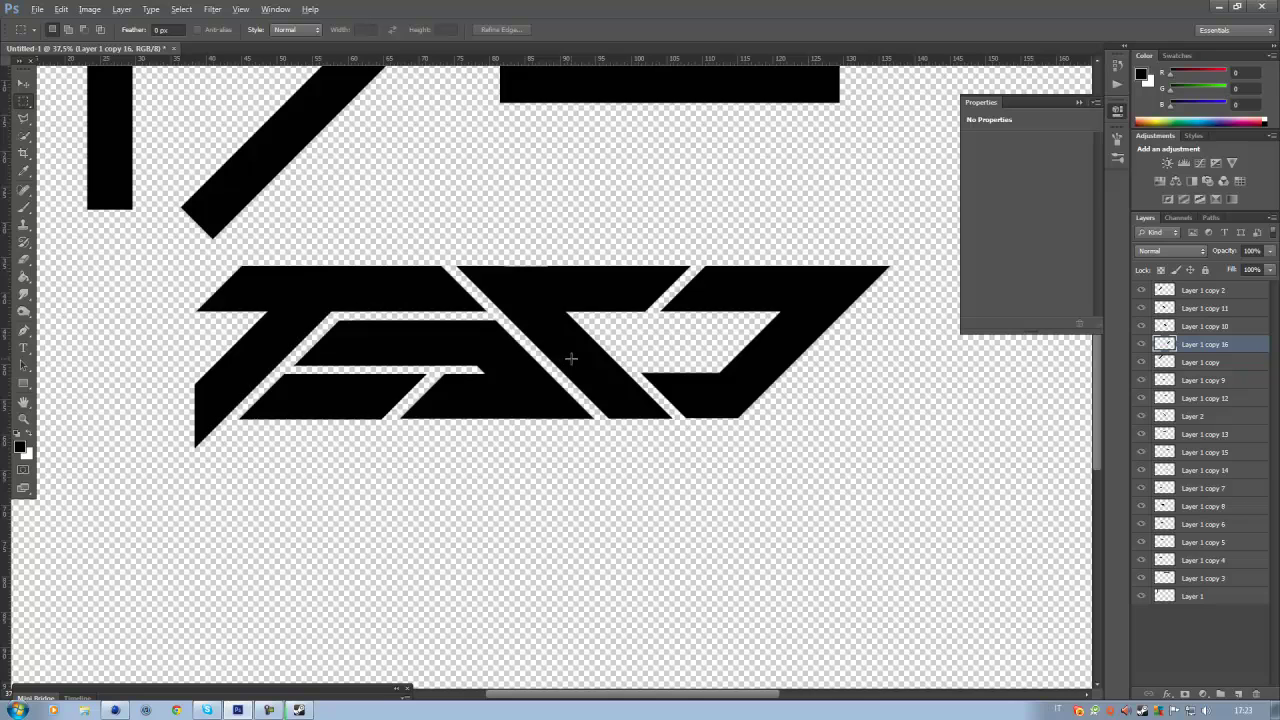
scroll(588, 356, down, 8)
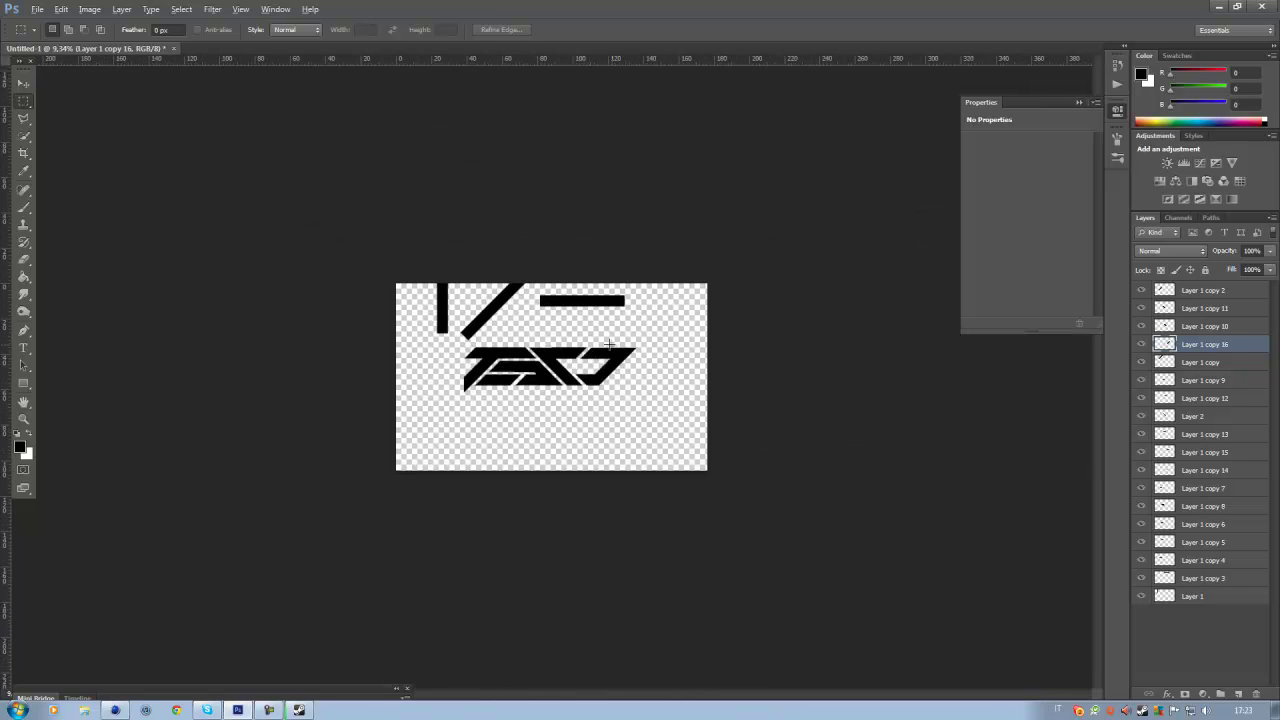
scroll(451, 302, up, 7)
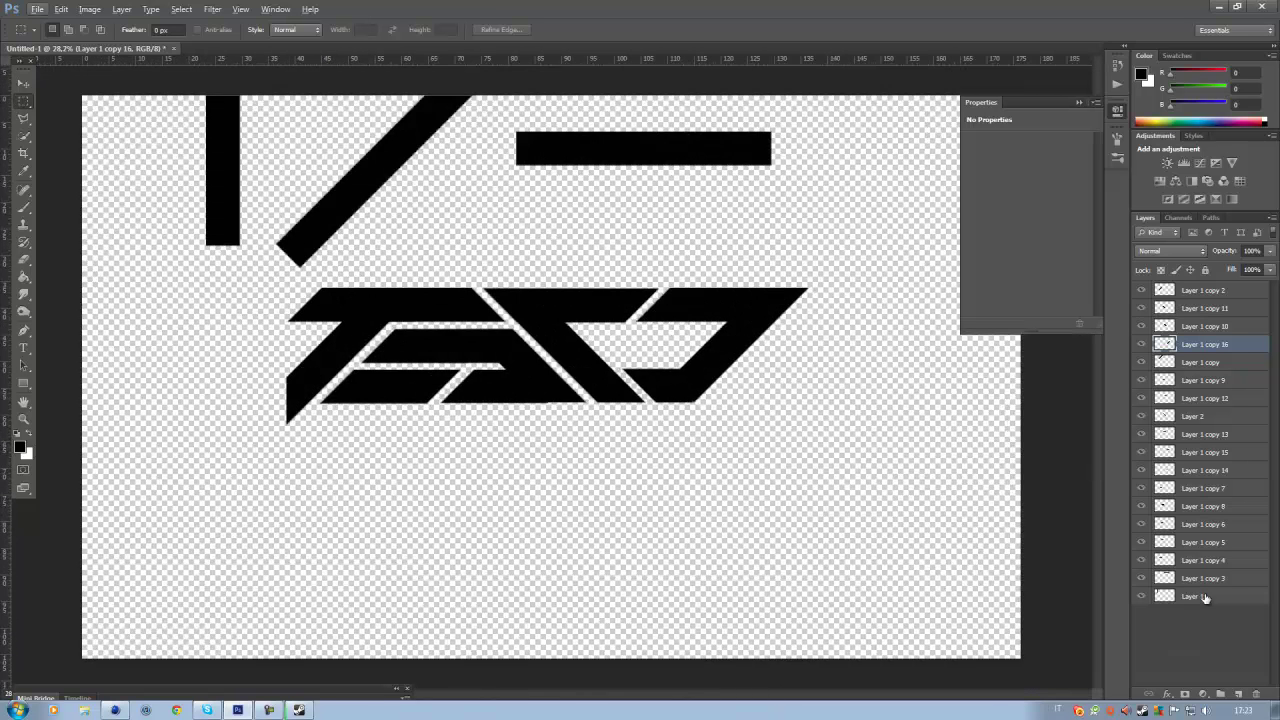
Merge every layer into one and shift the merged artwork down and right.
click(1205, 597)
shift+click(1225, 296)
right_click(1222, 352)
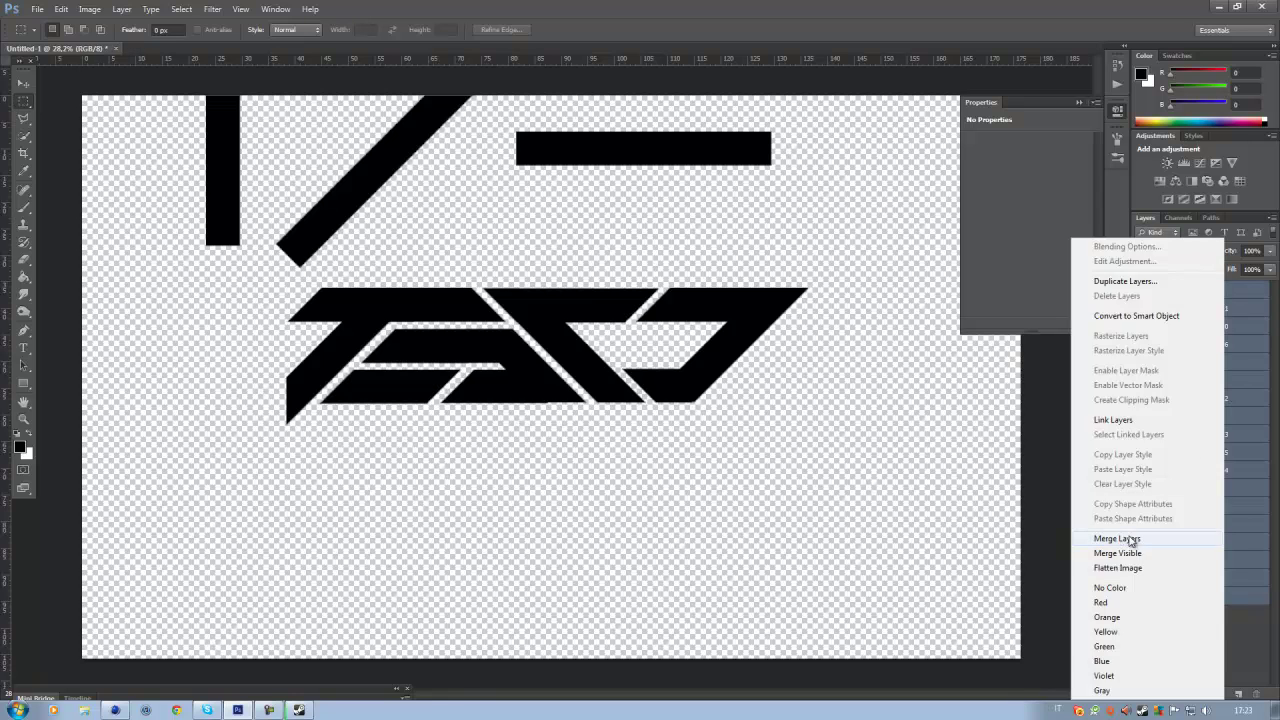
click(1132, 541)
click(24, 82)
drag(299, 162, 322, 347)
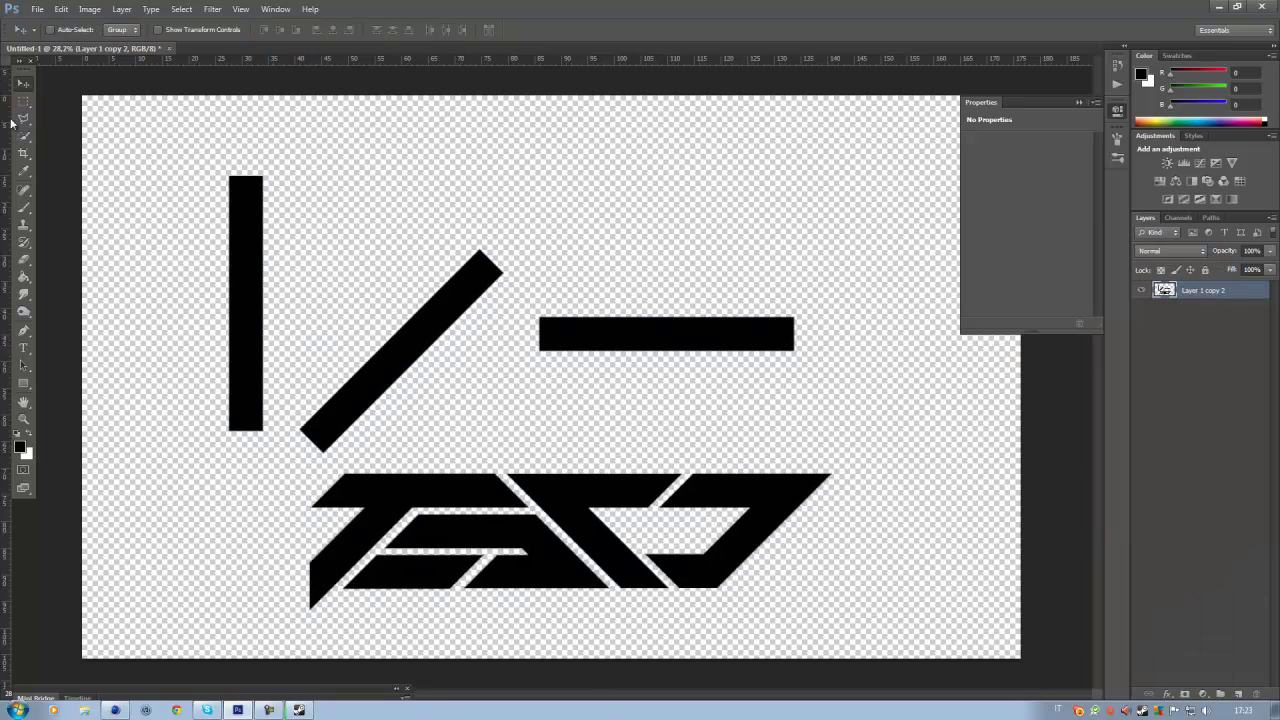
Delete the three loose bars above the logo.
click(24, 100)
drag(674, 400, 857, 457)
key(Delete)
key(ctrl+d)
Move the logo up on the canvas.
click(24, 82)
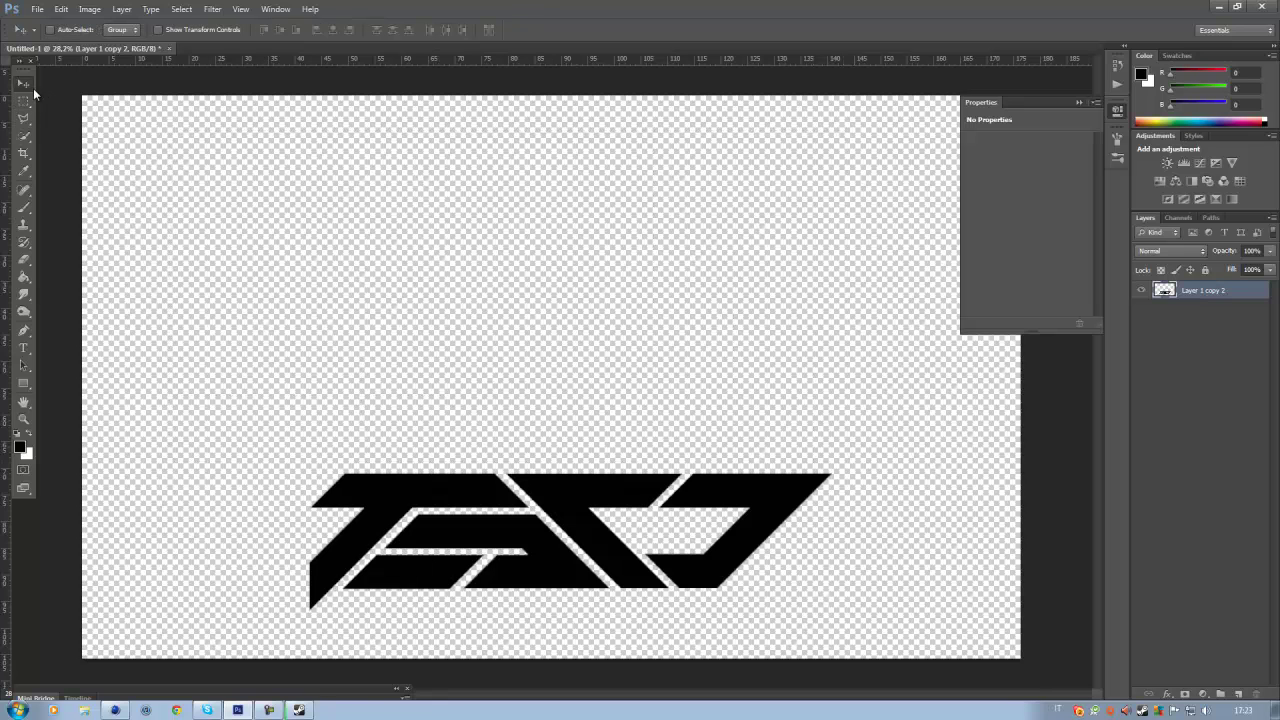
scroll(466, 346, down, 2)
drag(466, 346, 470, 252)
scroll(472, 255, up, 2)
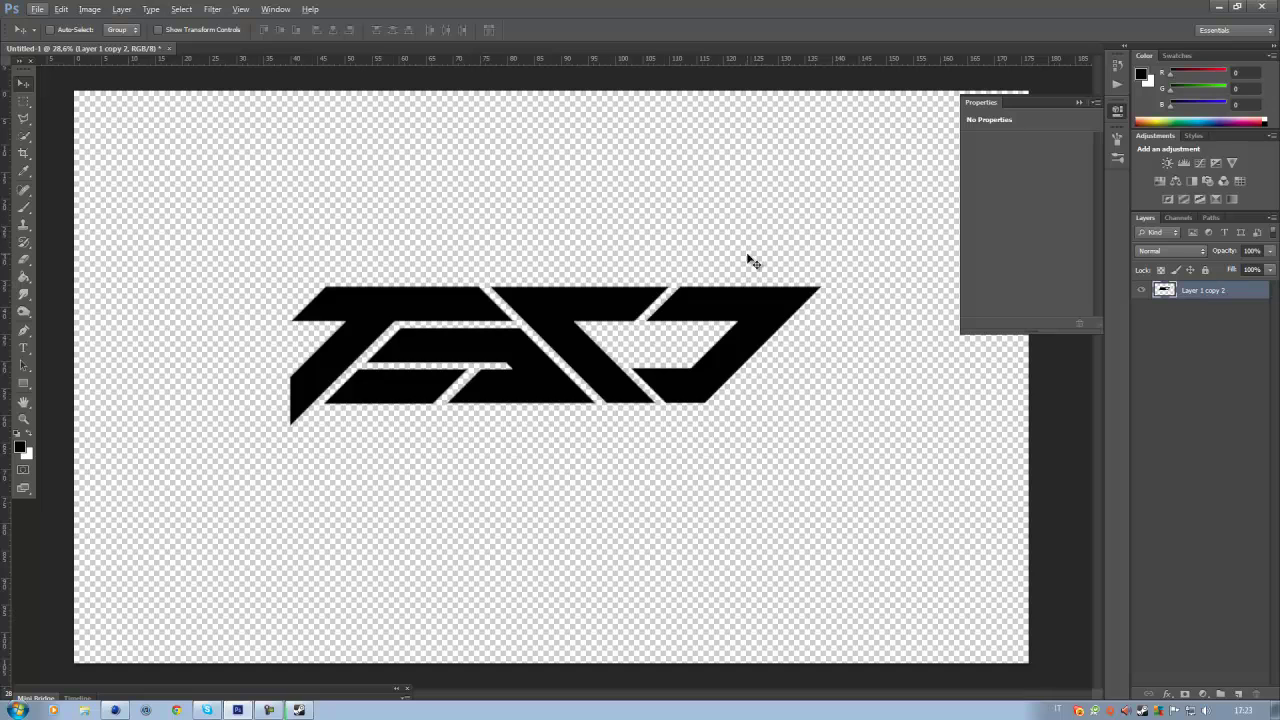
double_click(1246, 291)
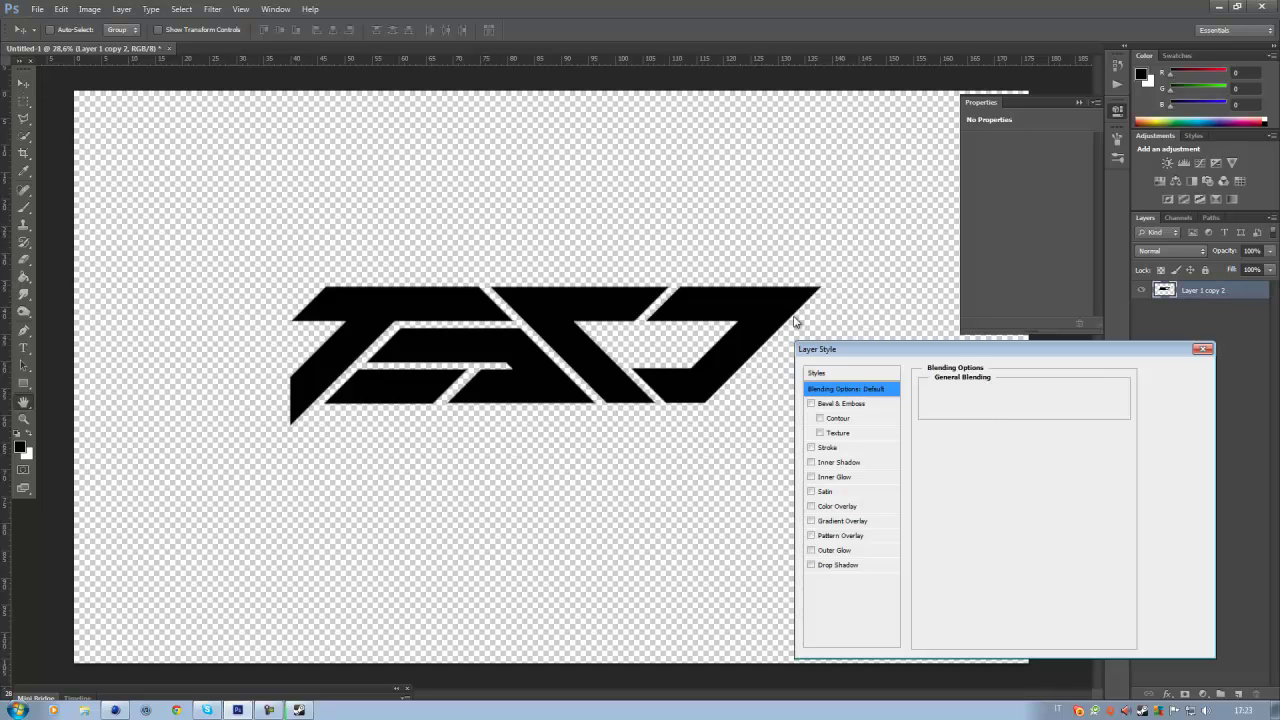
click(817, 372)
click(1037, 535)
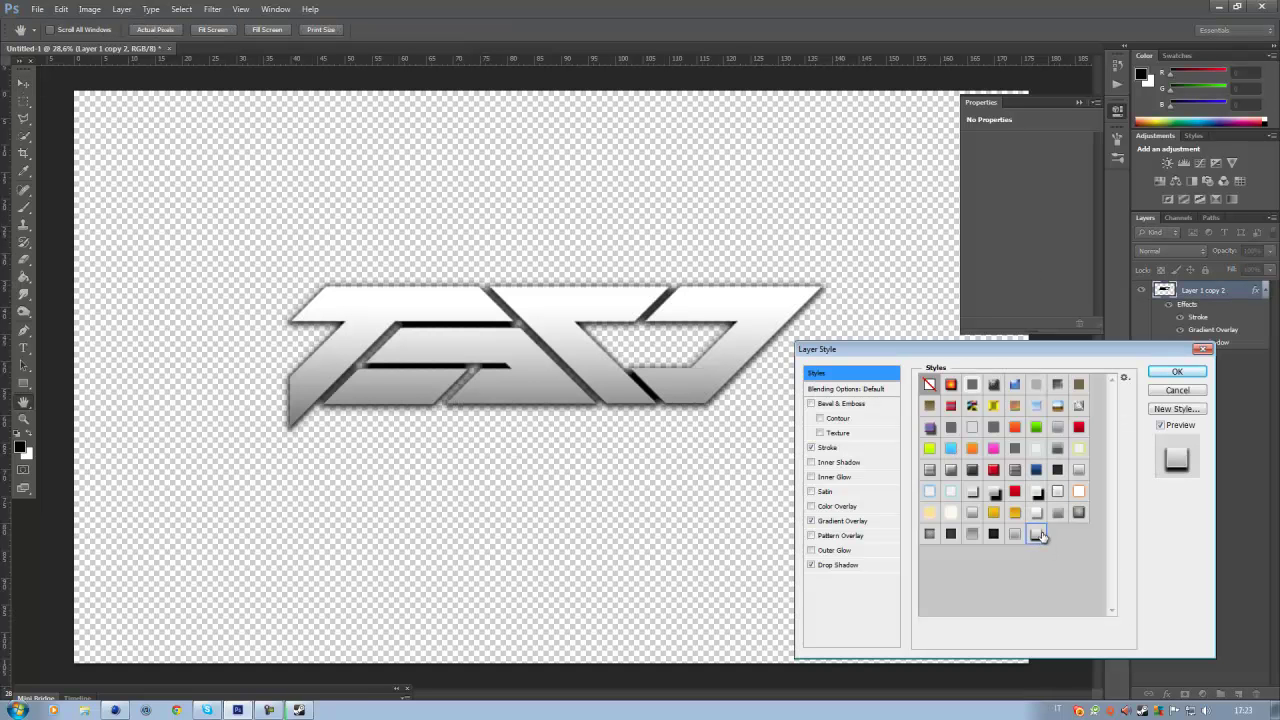
click(1177, 391)
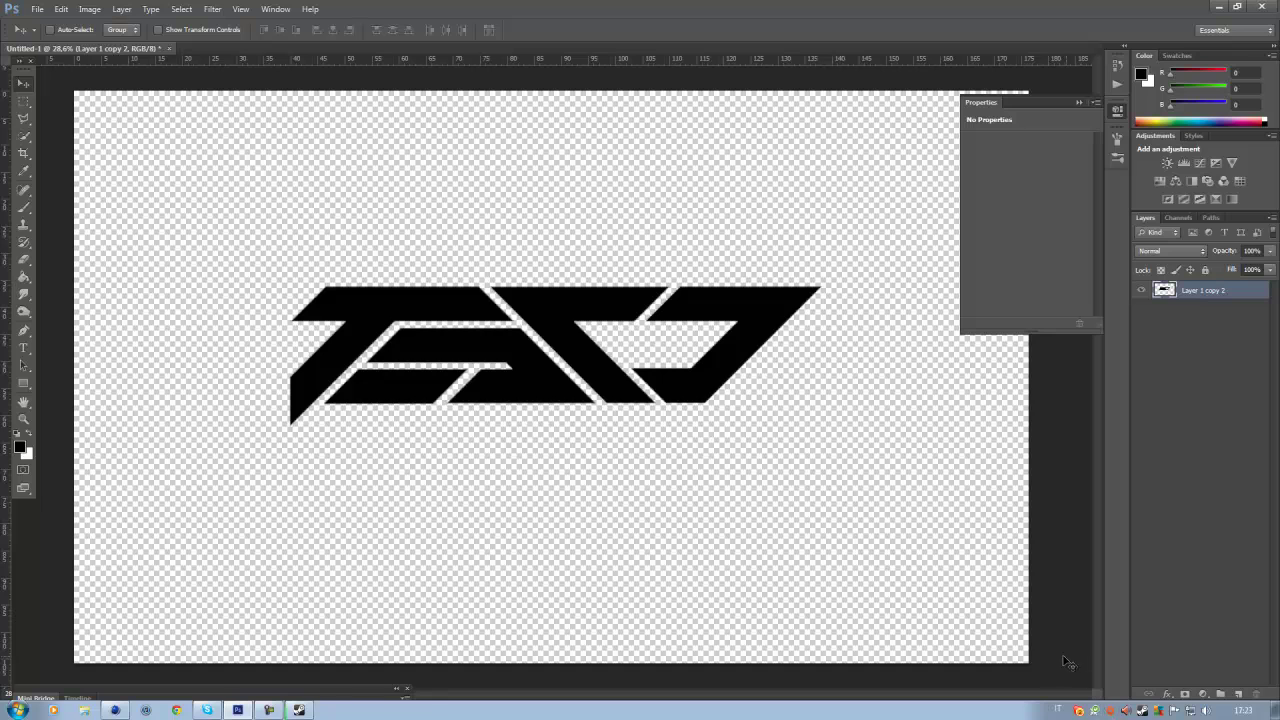
click(1078, 711)
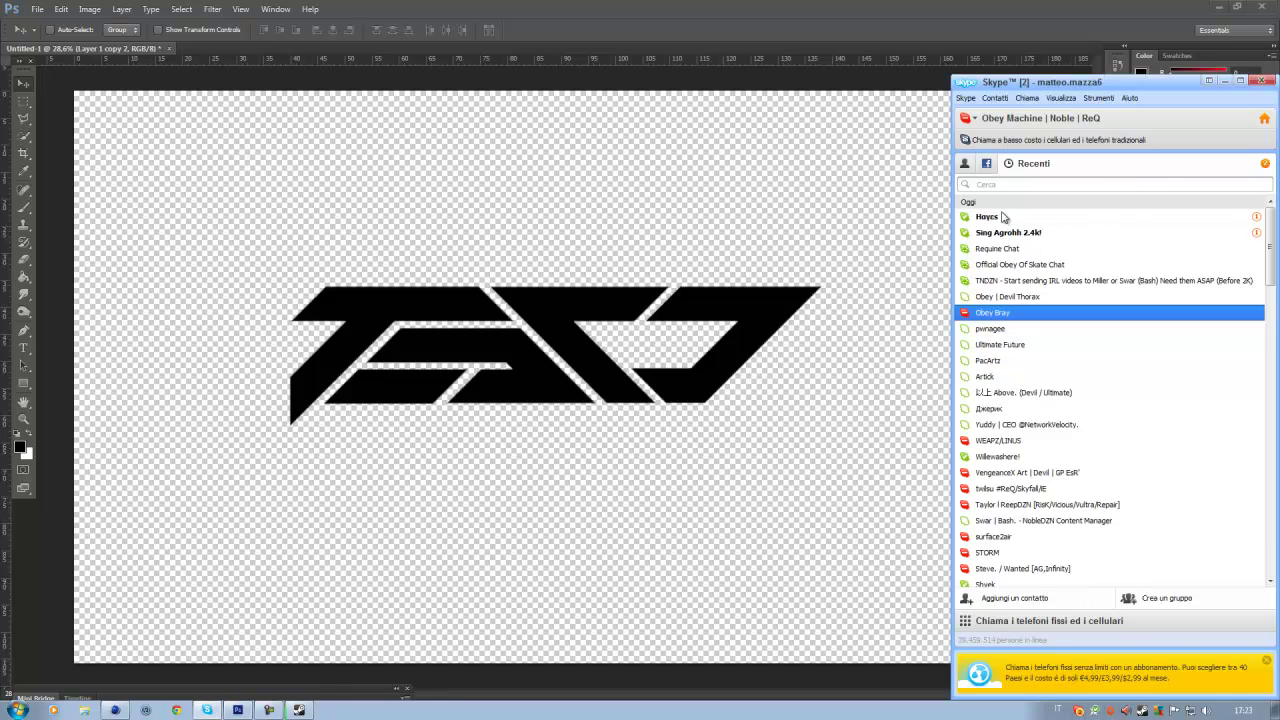
double_click(1001, 219)
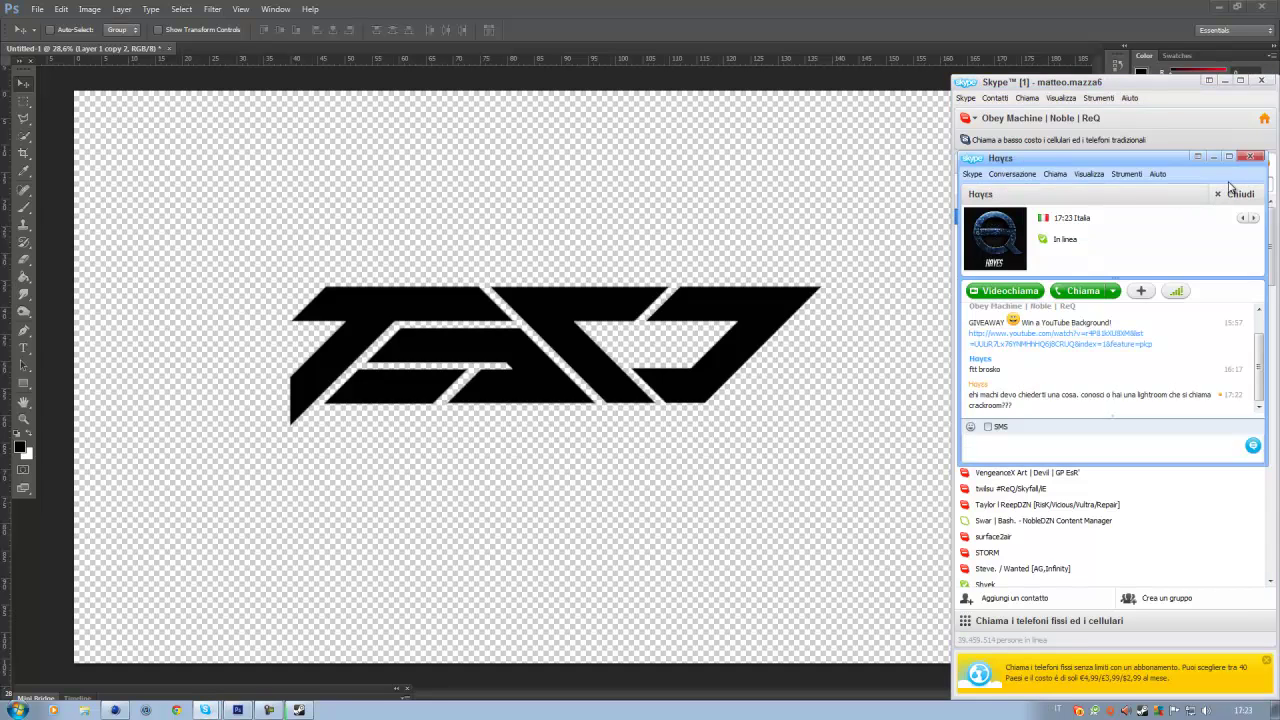
click(846, 196)
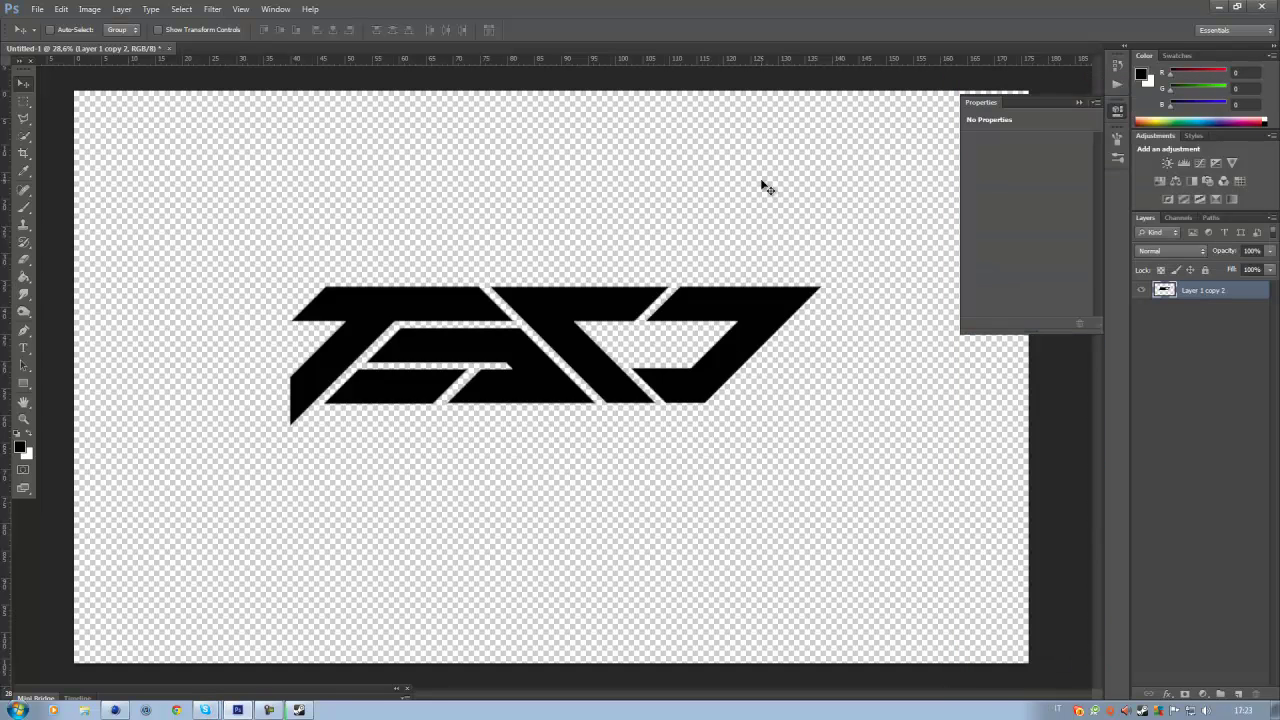
click(270, 710)
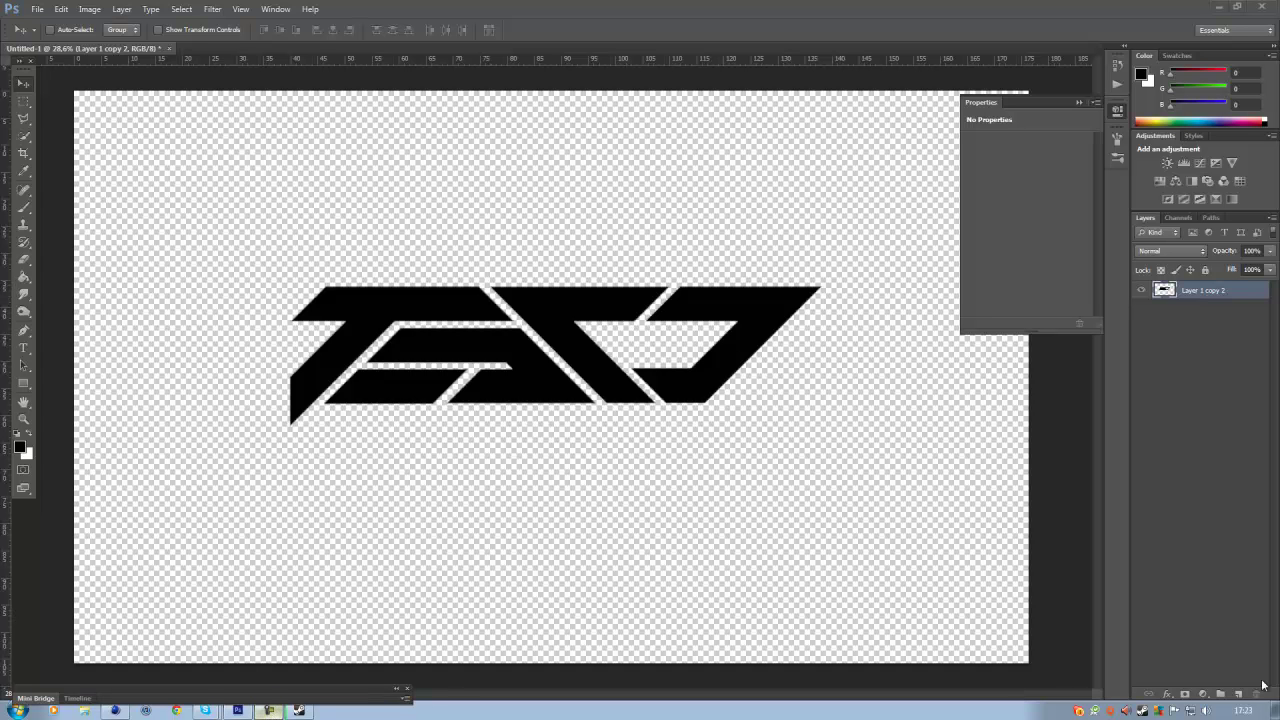